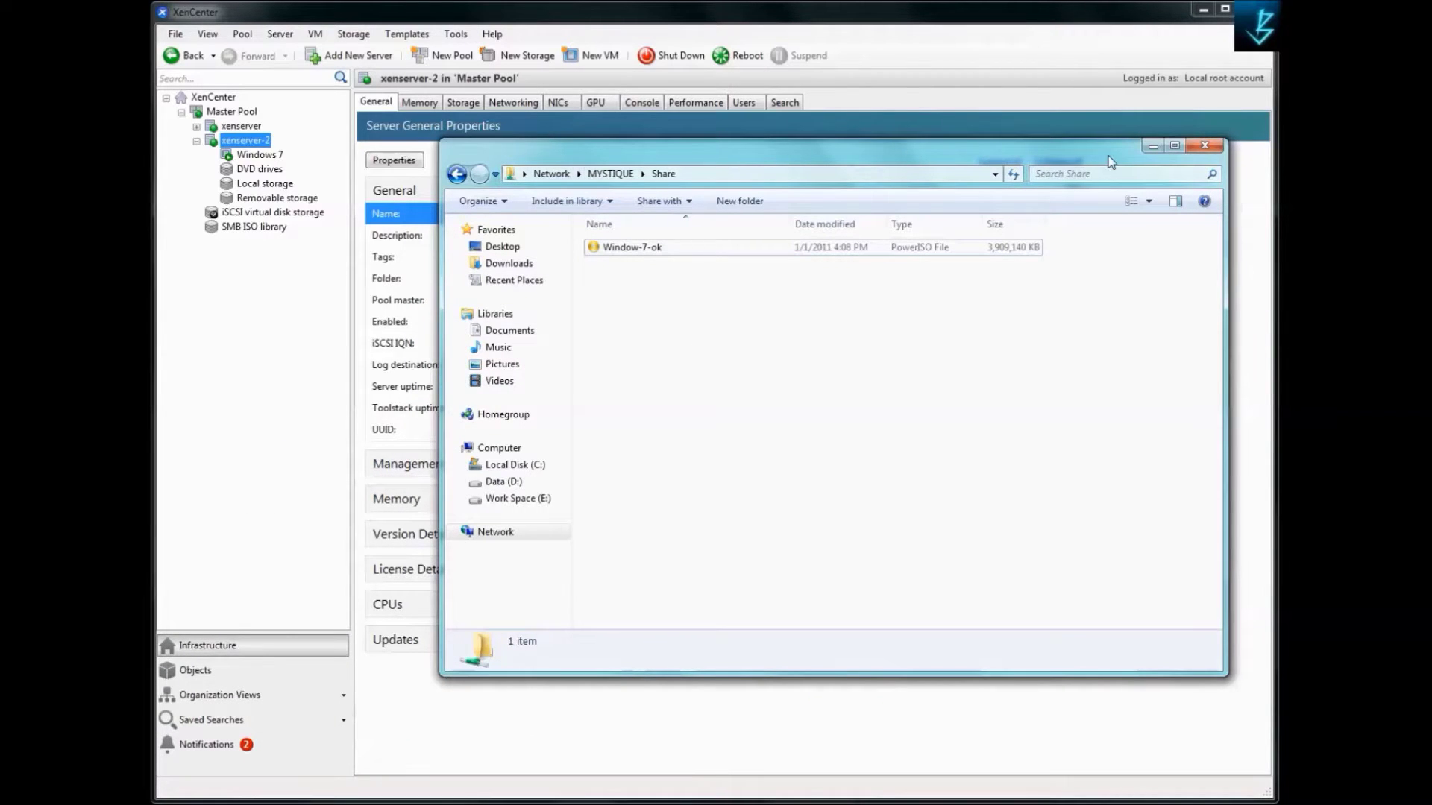
- Review the storage repositories of xenserver-2, and open the new storage repository wizard before cancelling it
left_click(1150, 146)
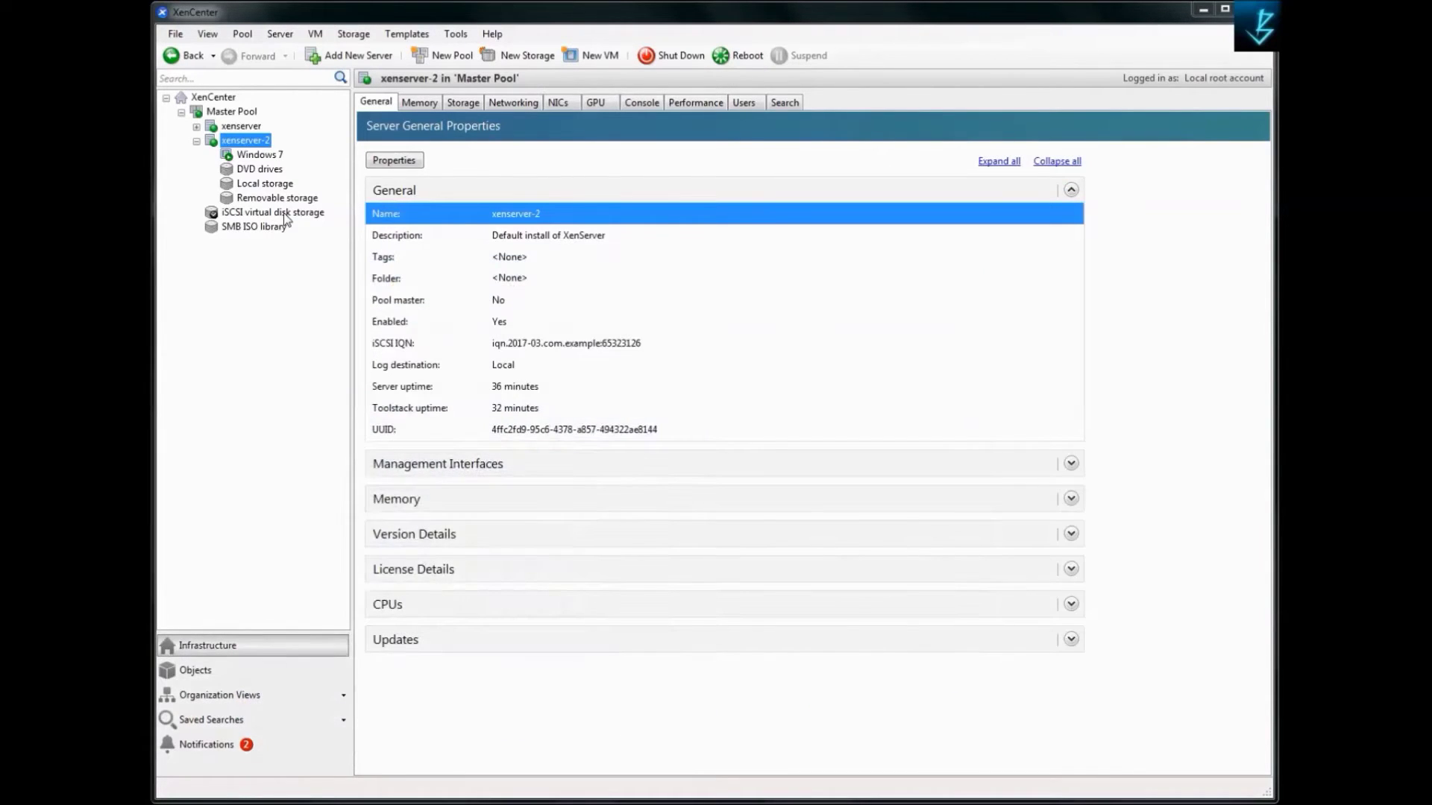
left_click(461, 105)
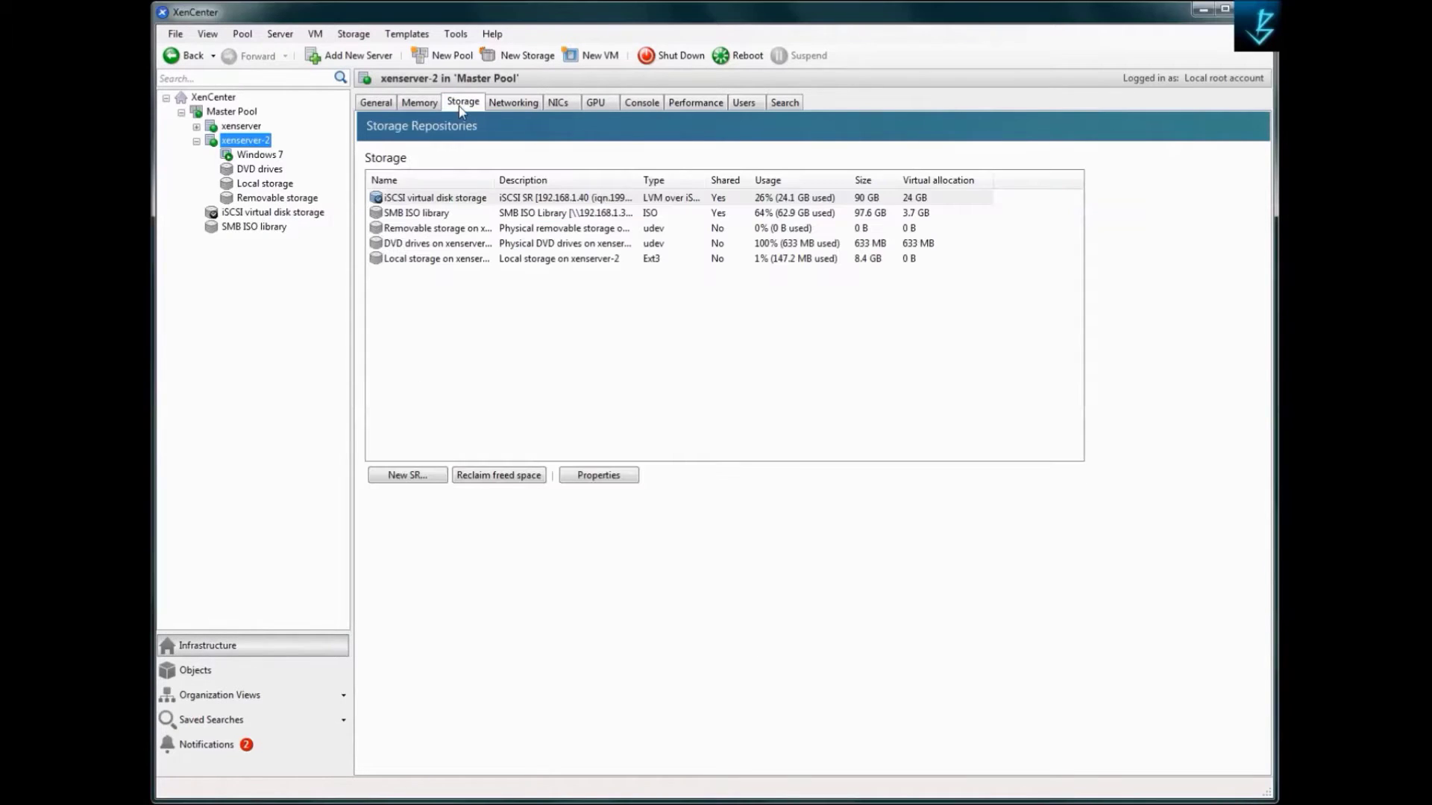
left_click(433, 475)
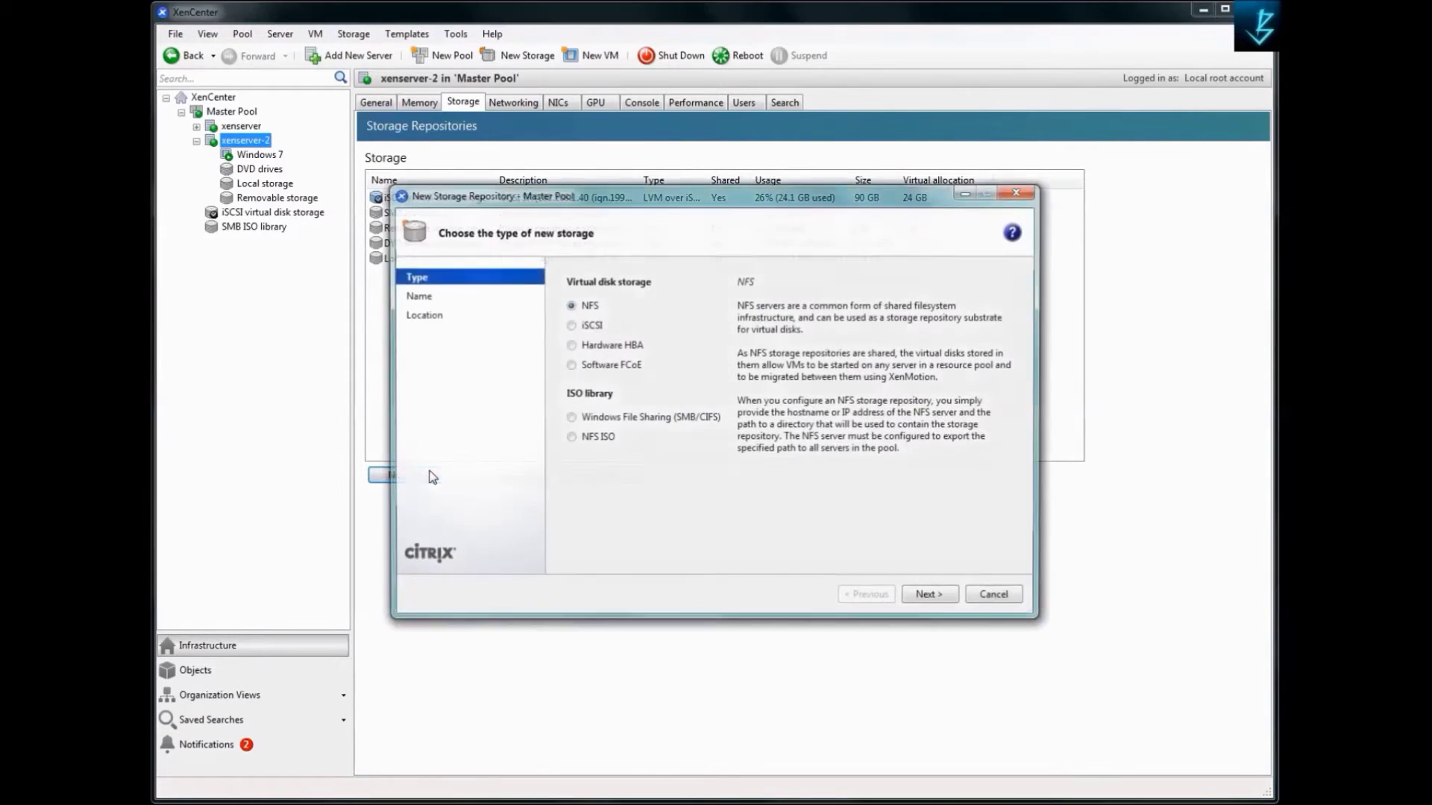
left_click(1016, 603)
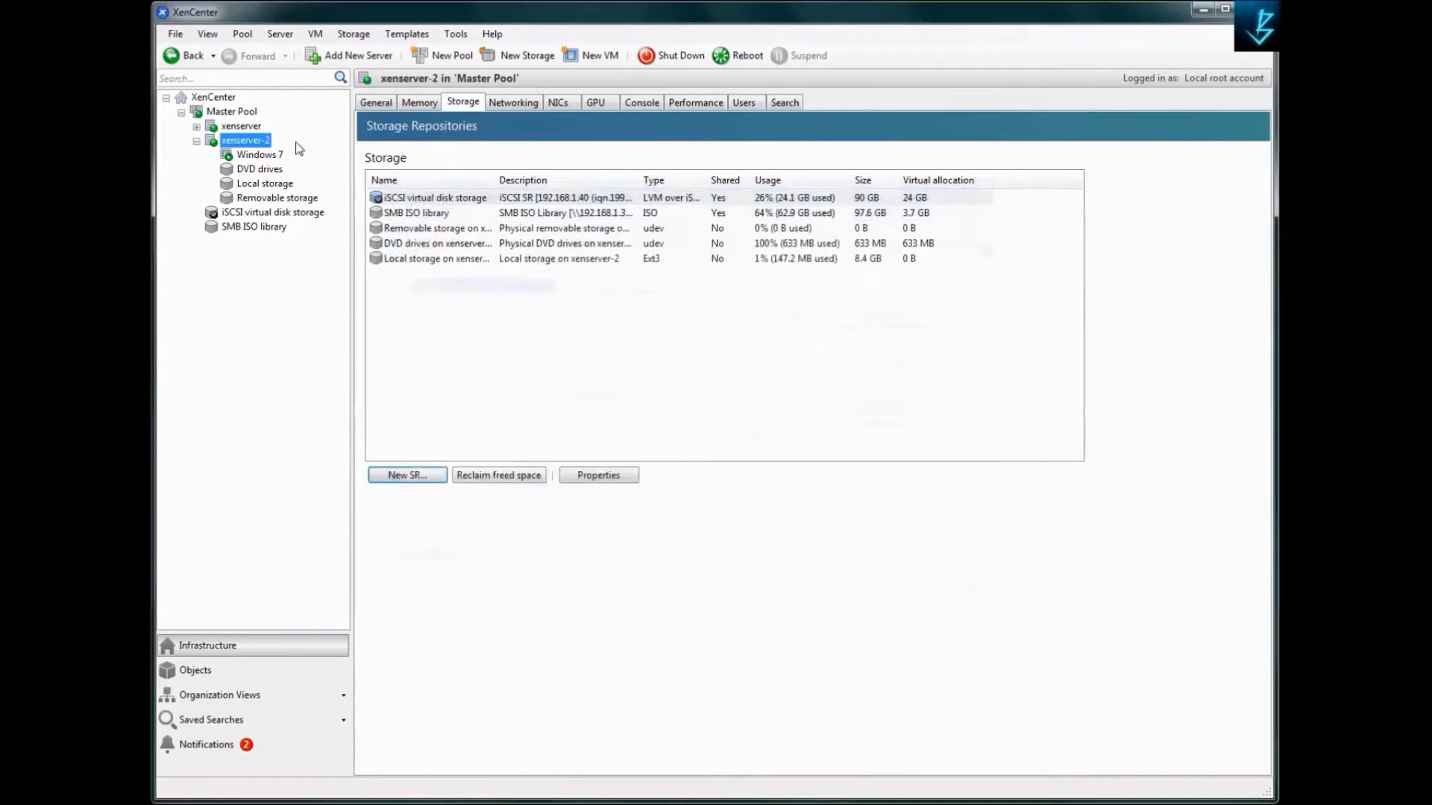
- Walk through a new Windows File Sharing (SMB/CIFS) ISO library up to its location page, cancel it, and view the existing SMB ISO library
right_click(237, 142)
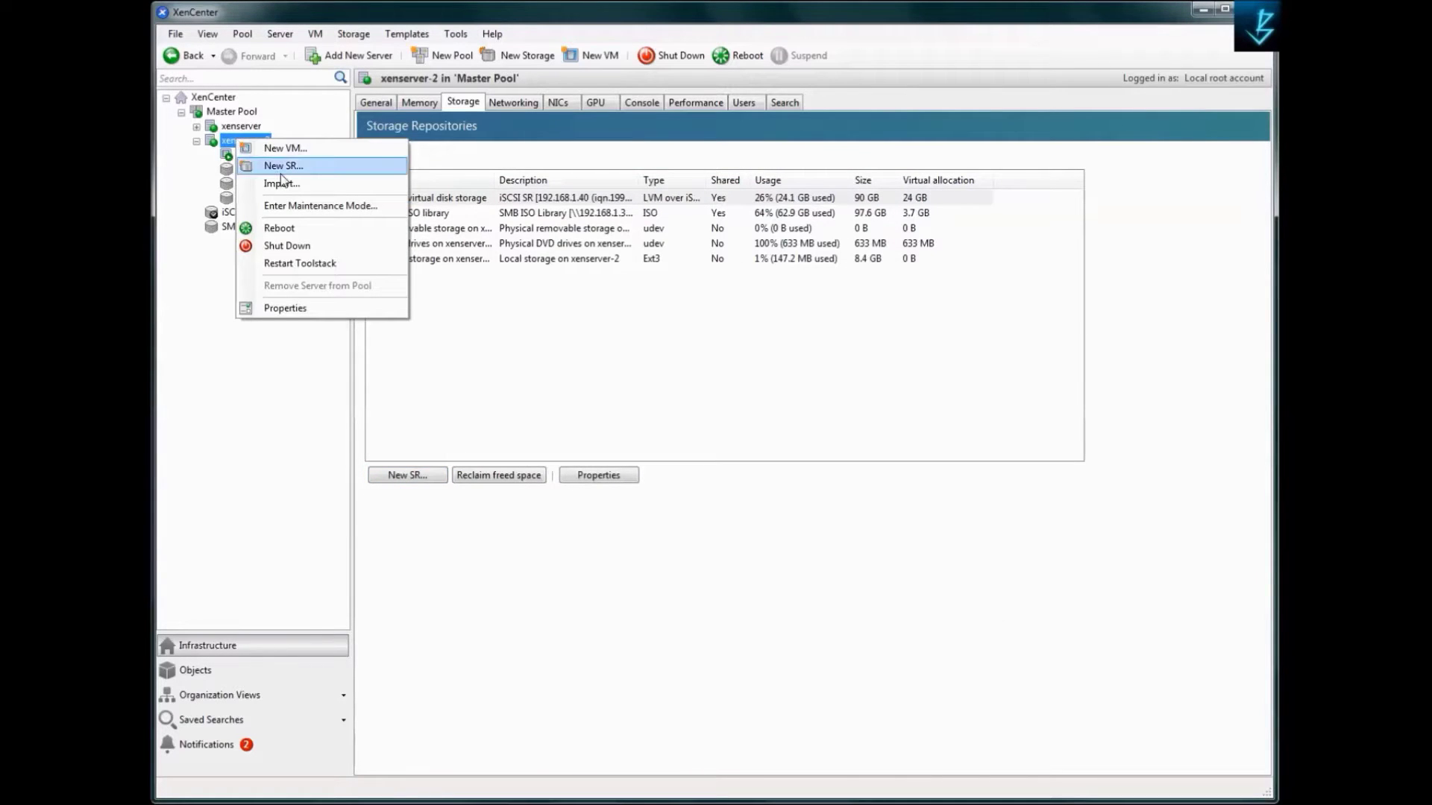
left_click(520, 58)
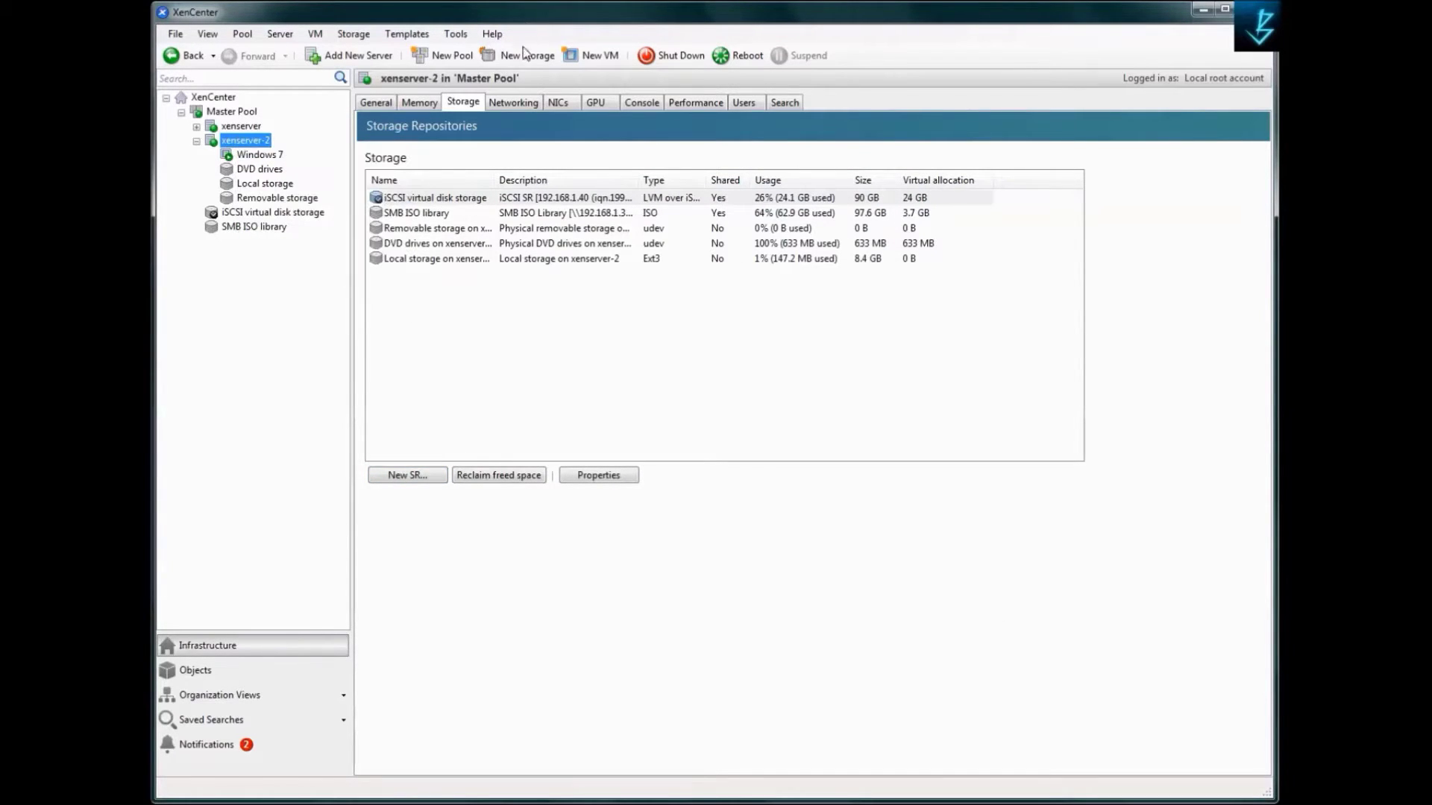
left_click(531, 61)
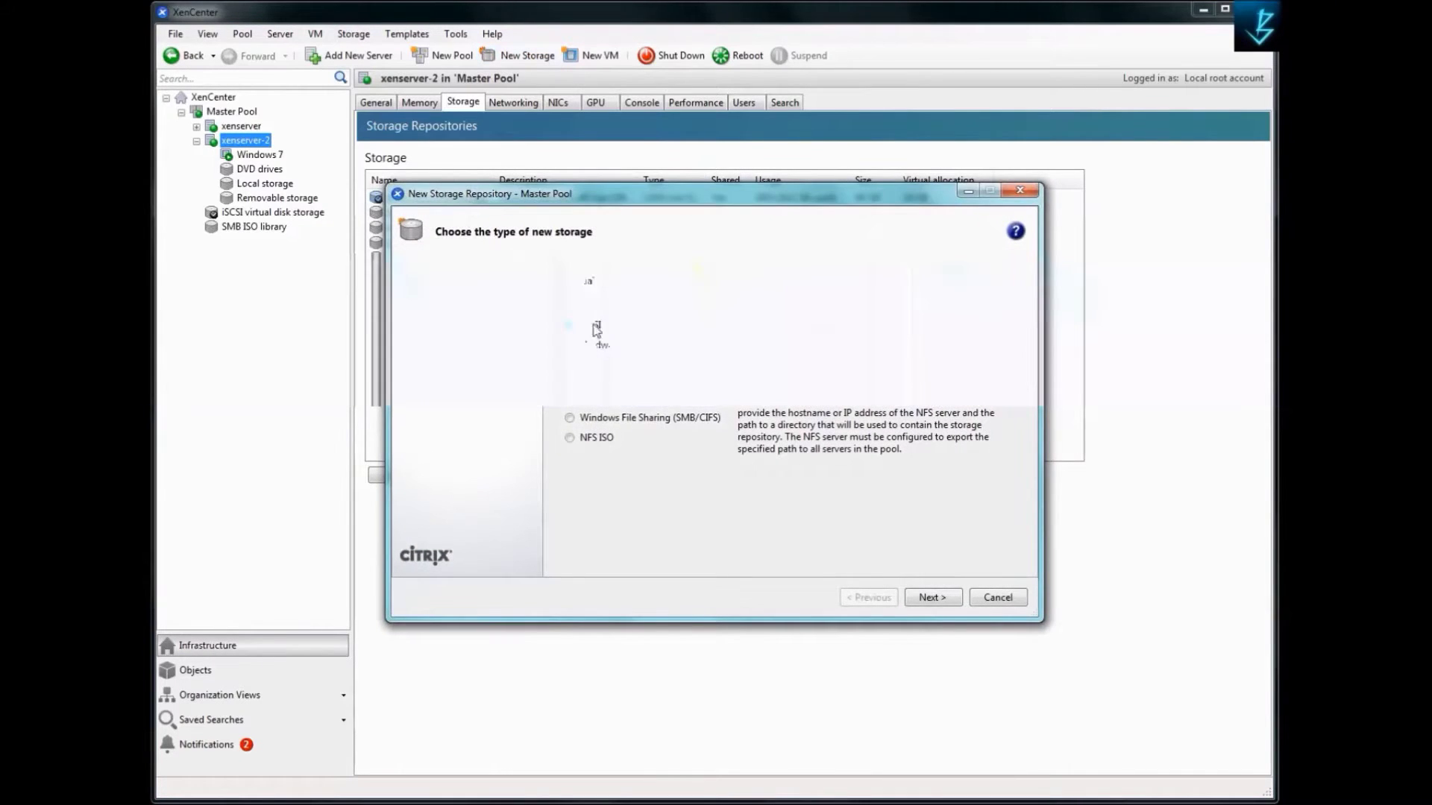
left_click(632, 422)
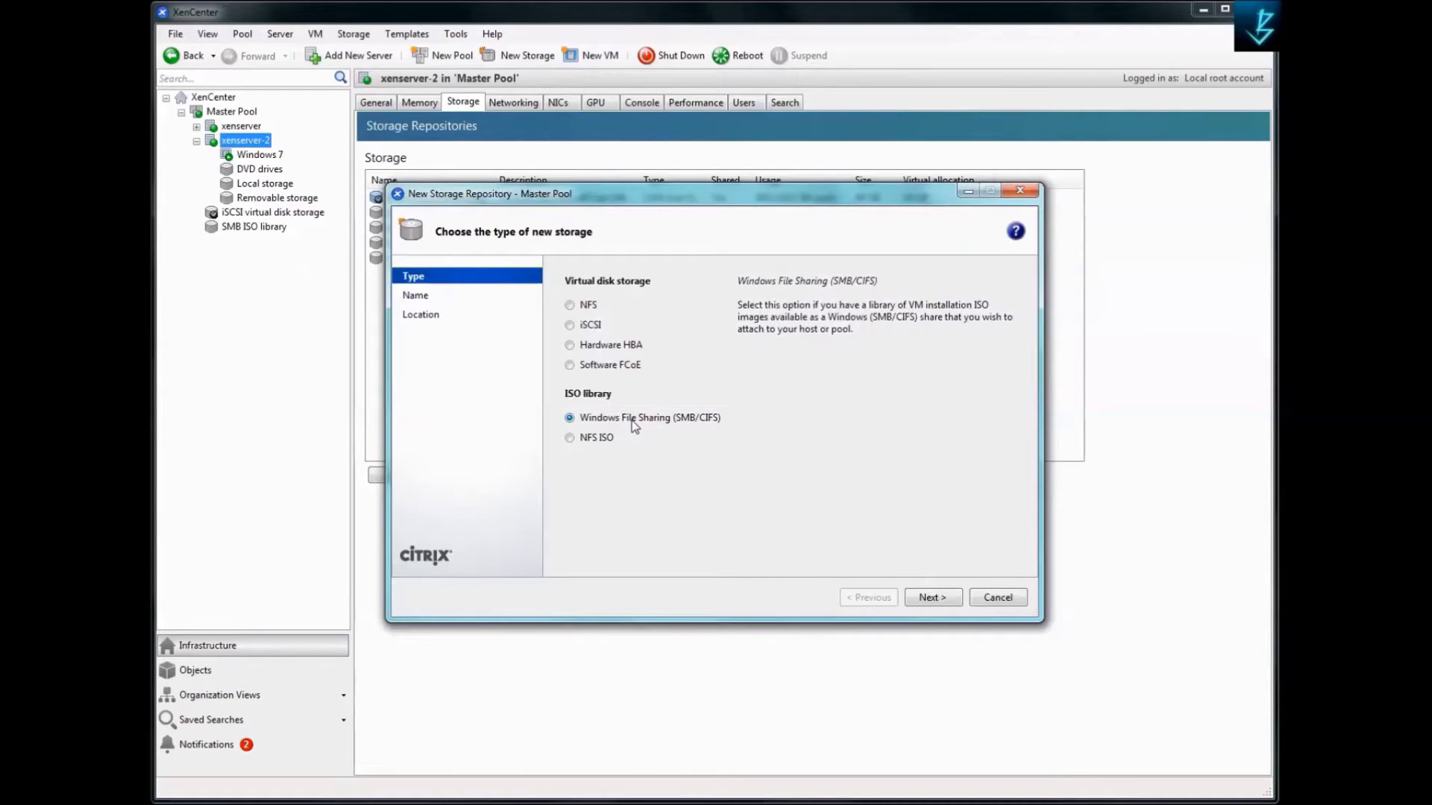
left_click(933, 597)
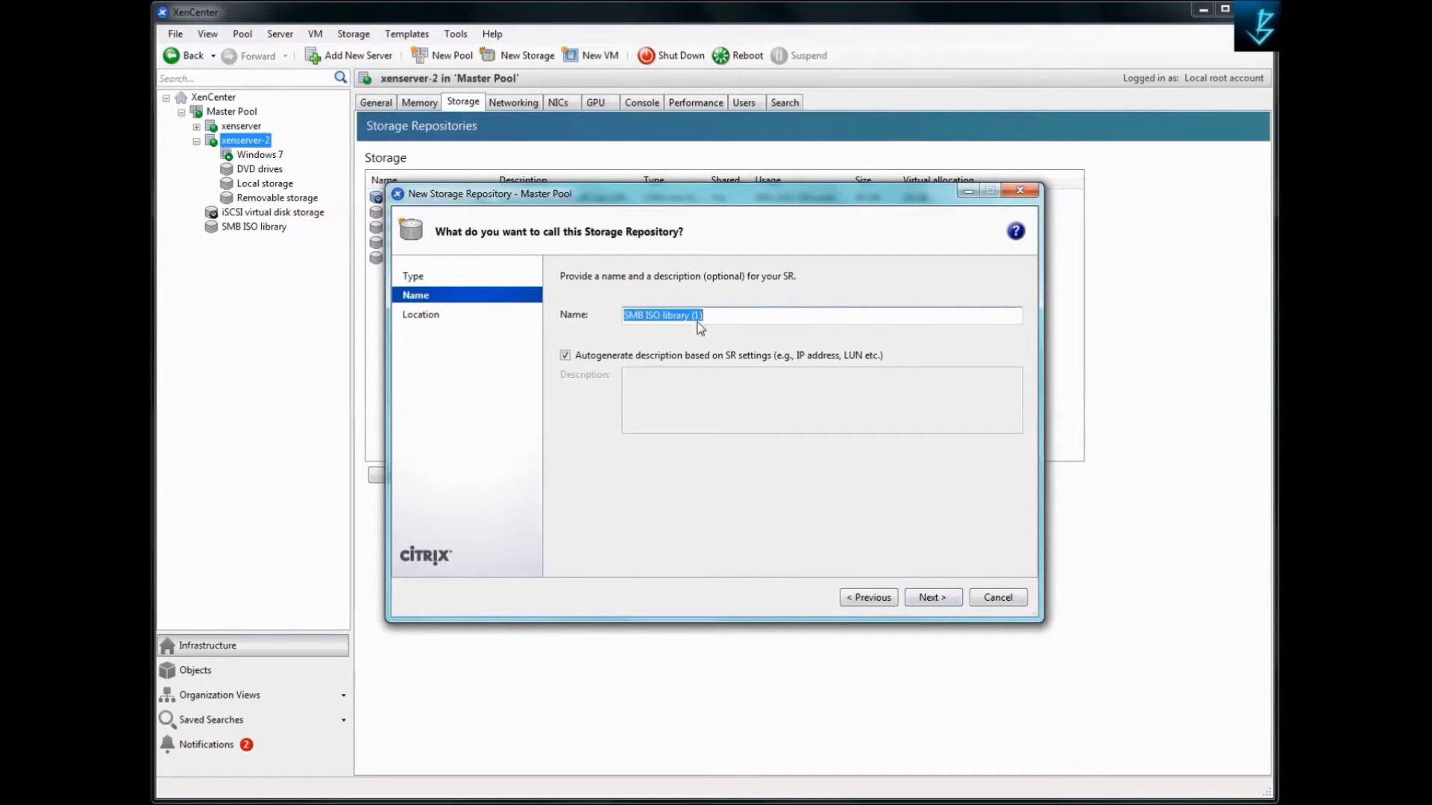
left_click(932, 598)
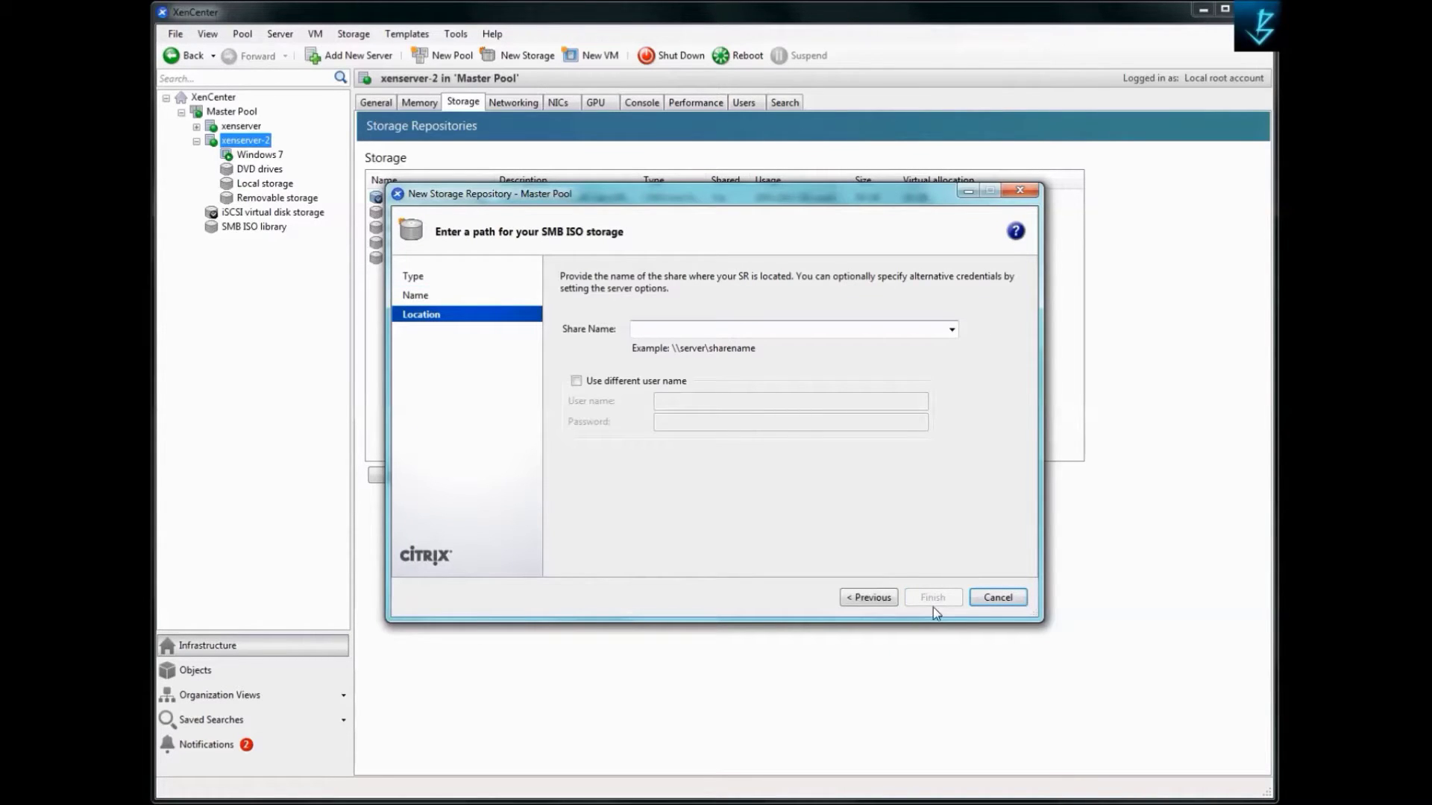
left_click(998, 597)
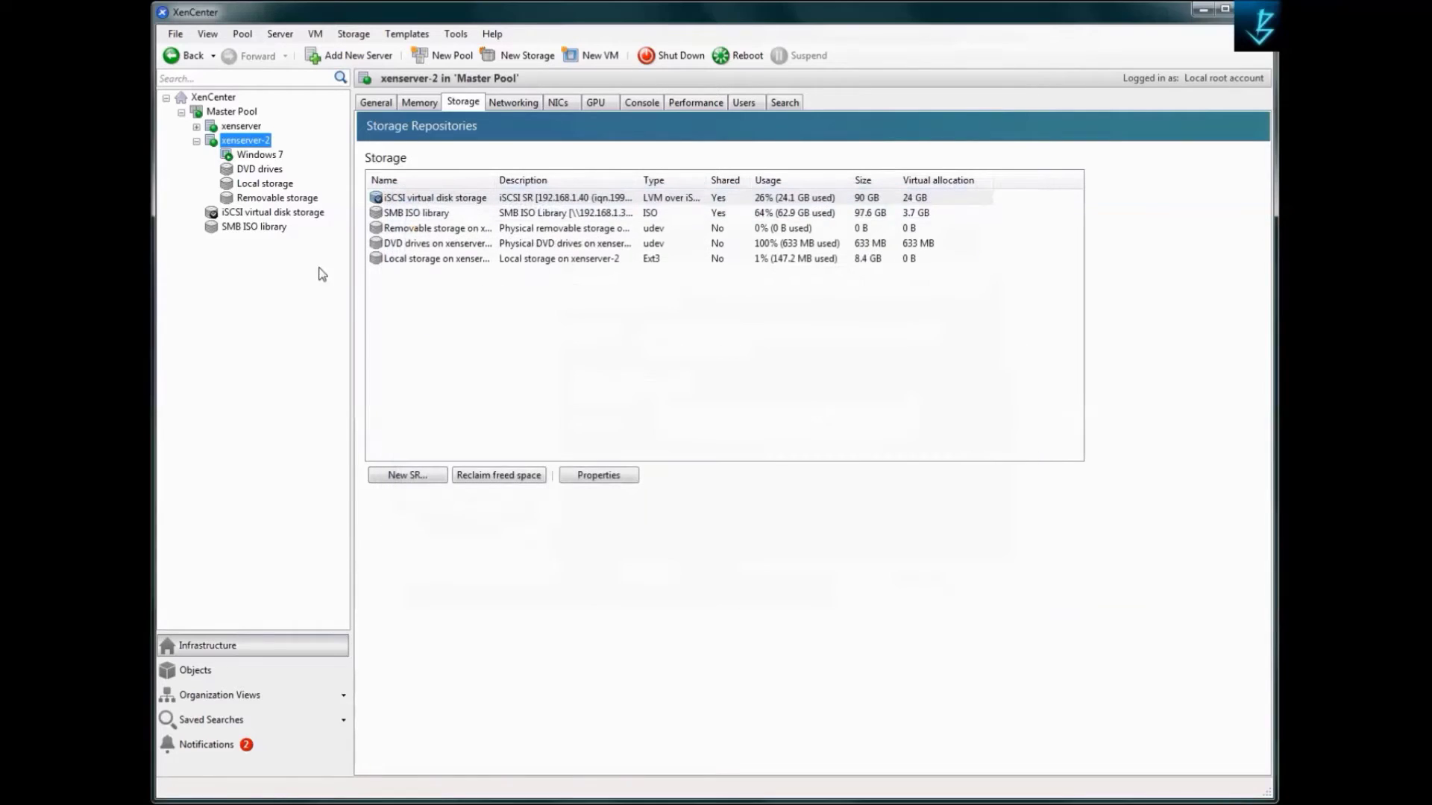
left_click(276, 228)
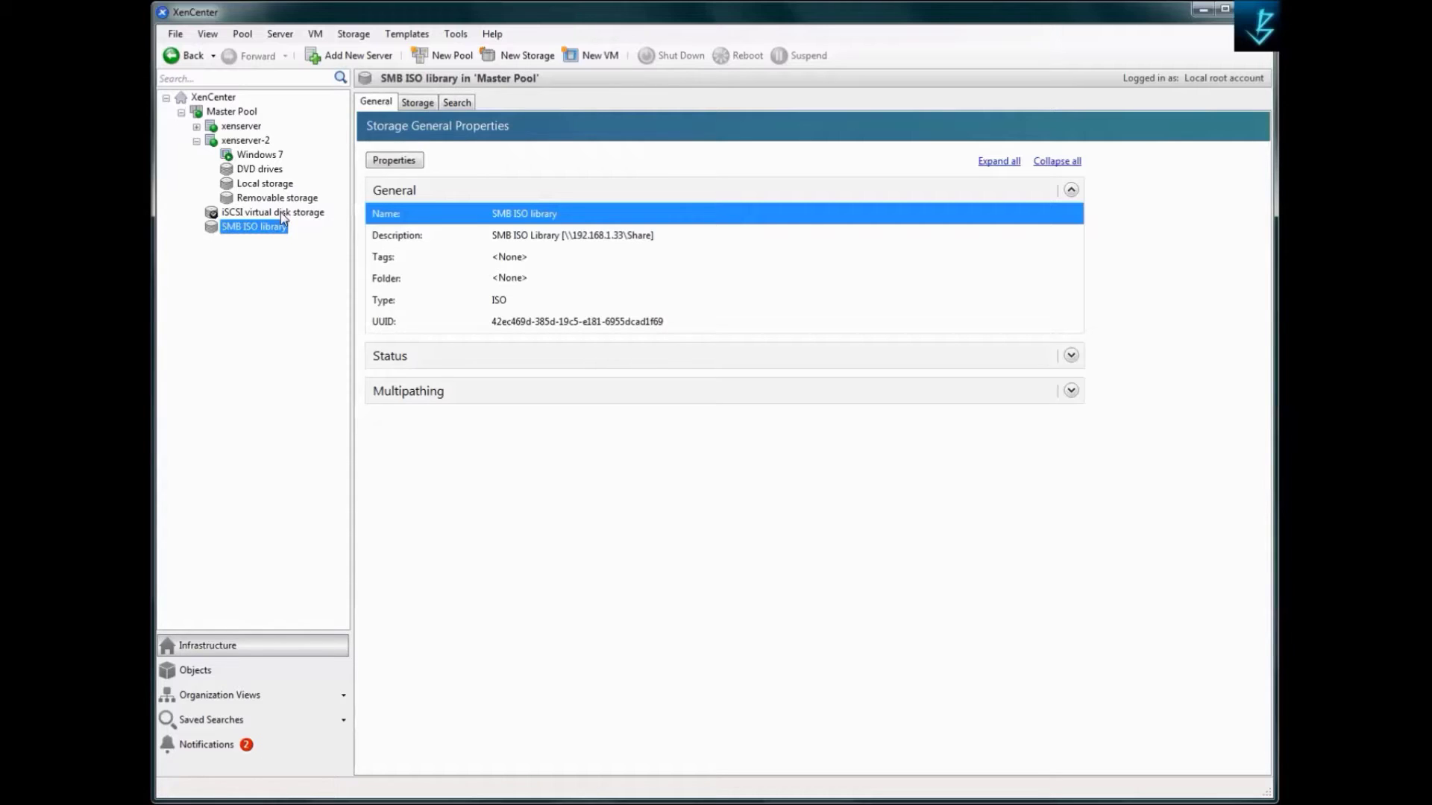
- Start a new iSCSI storage repository with the suggested name and proceed to its location settings
left_click(526, 60)
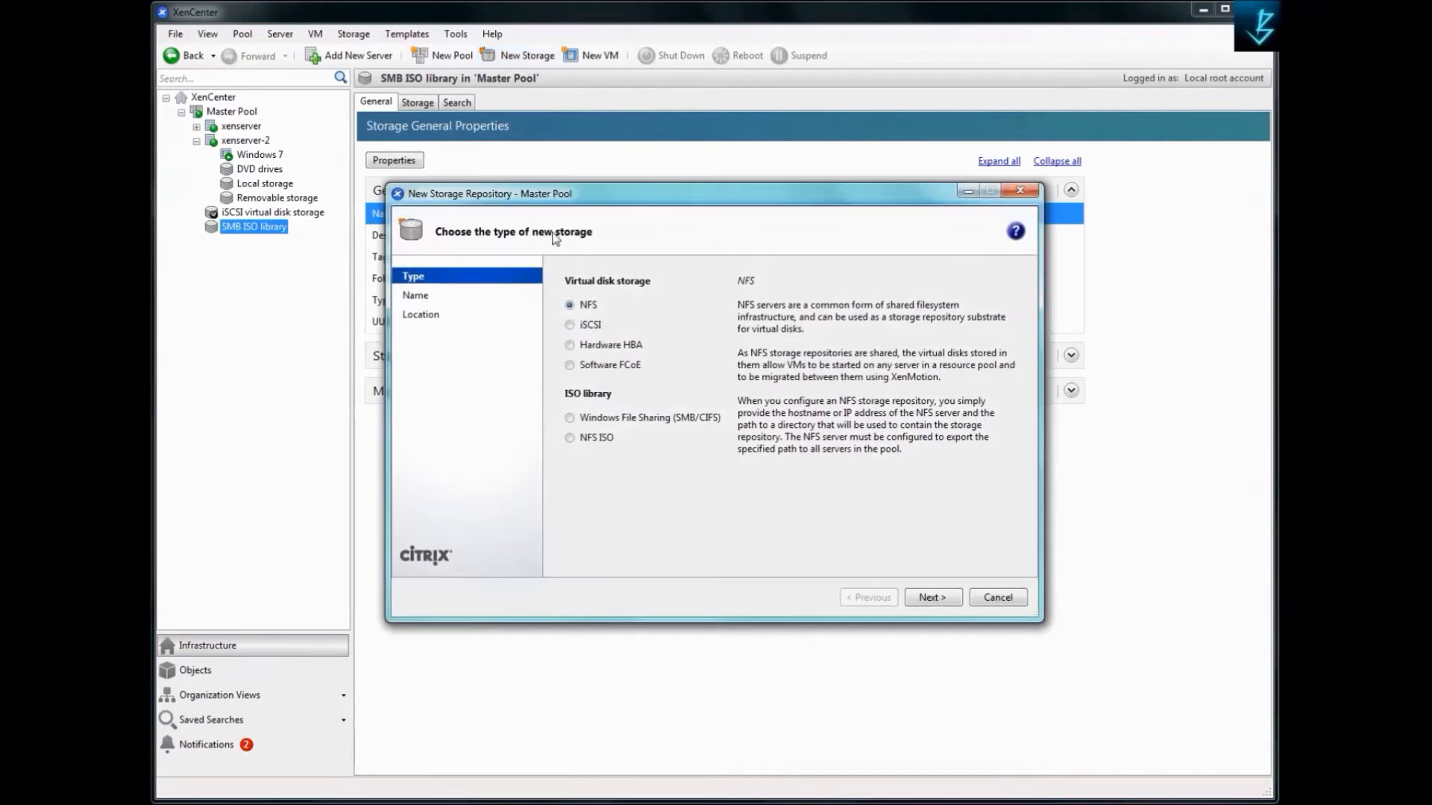
left_click(589, 331)
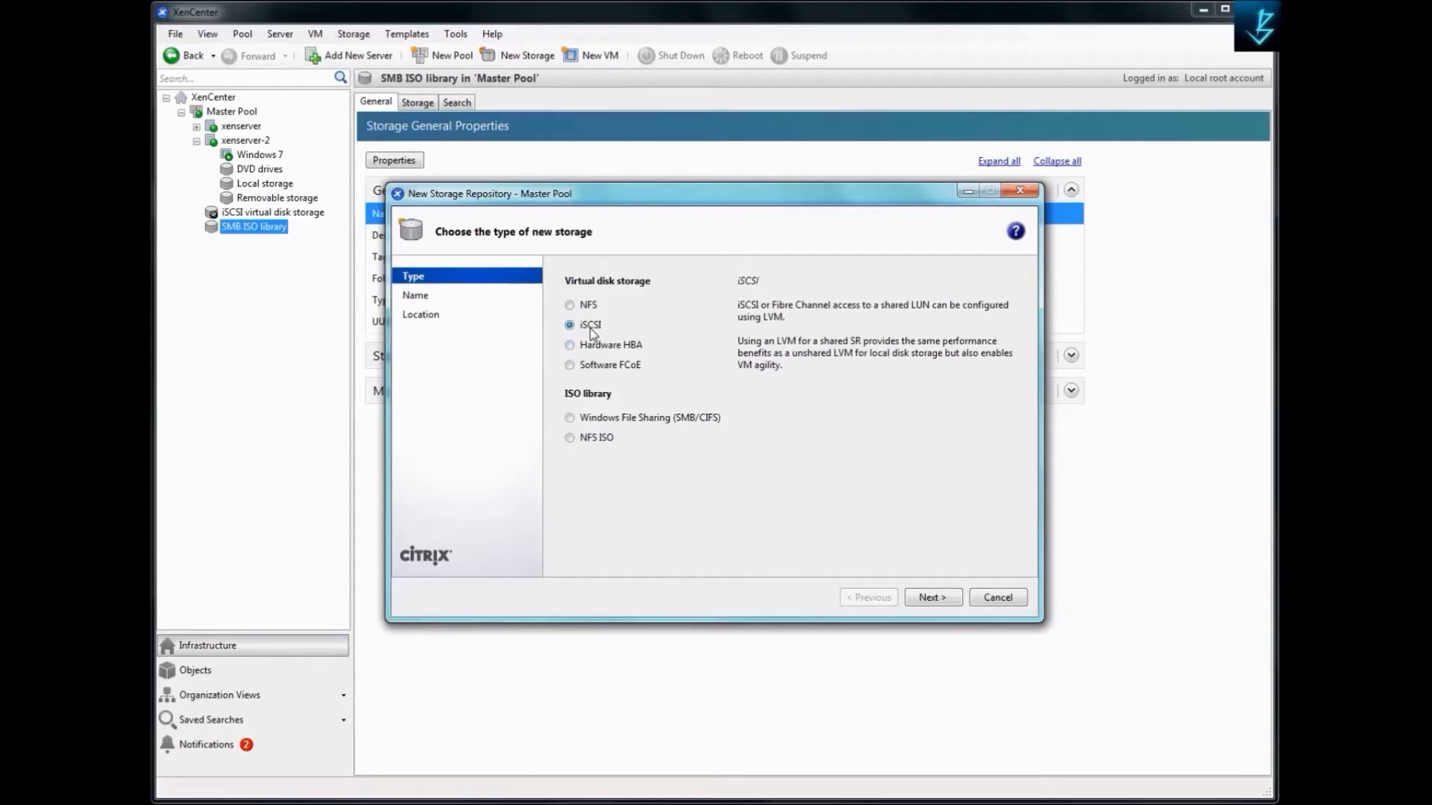
left_click(930, 597)
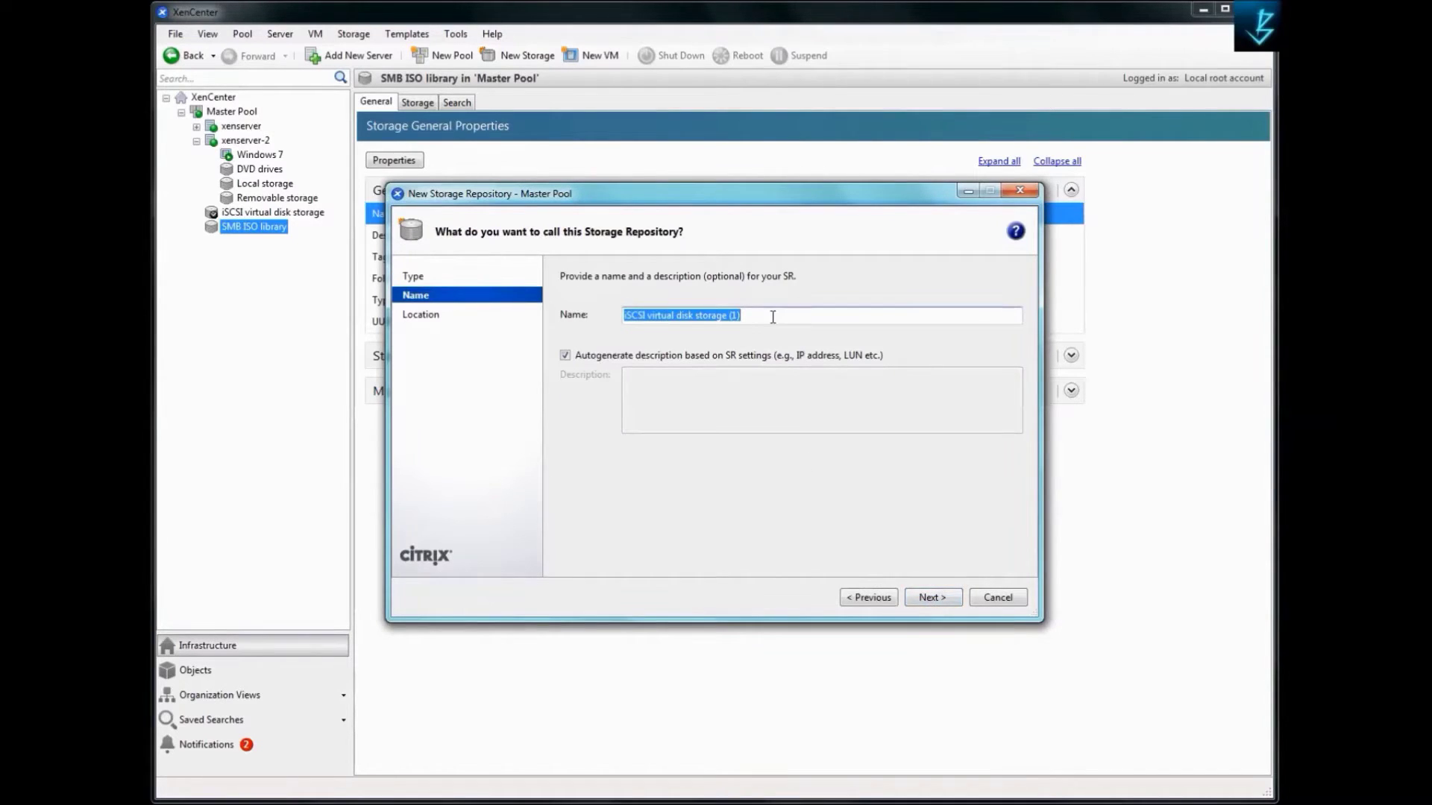
left_click(932, 598)
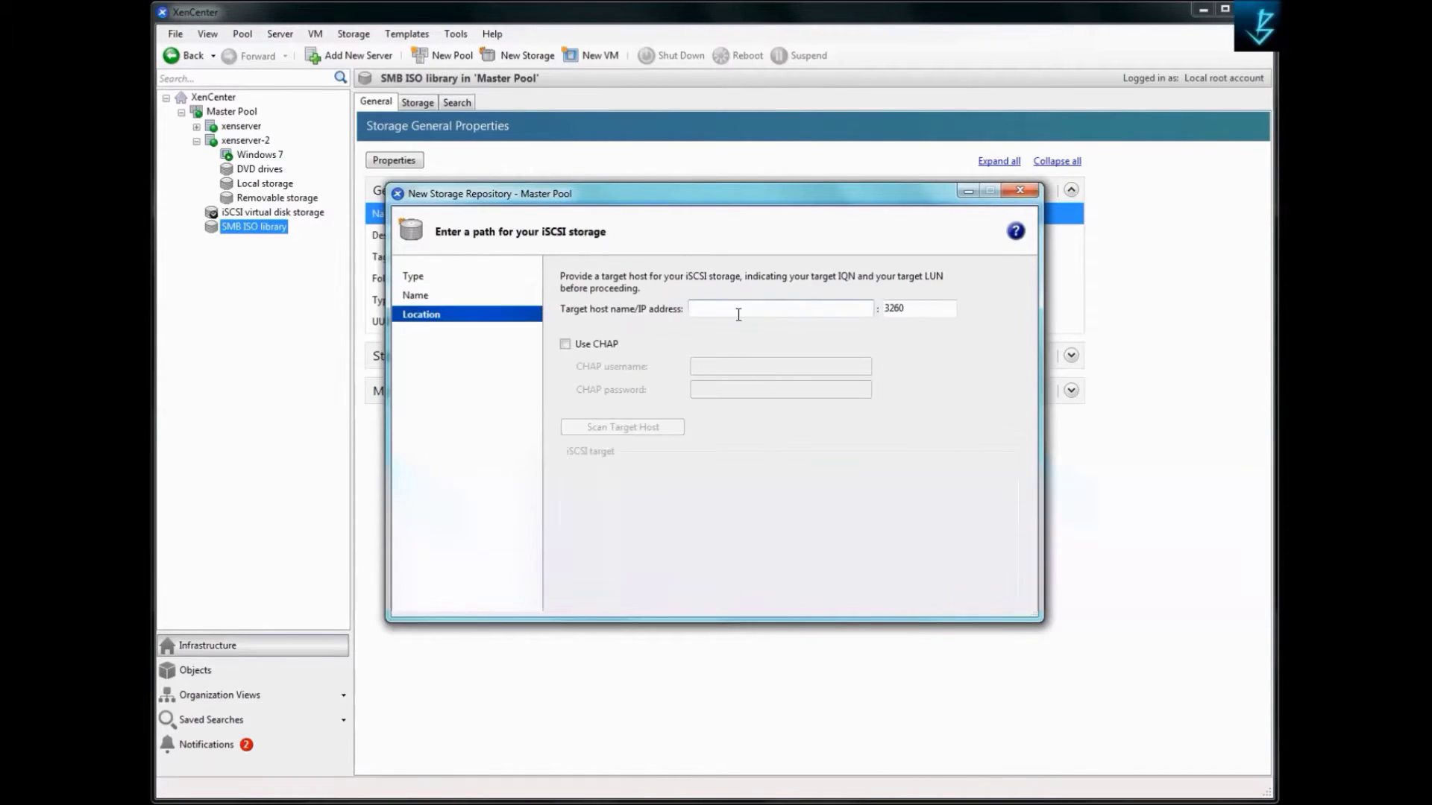
- Scan the iSCSI target host 192.168.1.40, choose the share-target IQN on 192.168.1.40:3260, and cancel the new repository
type("192.1")
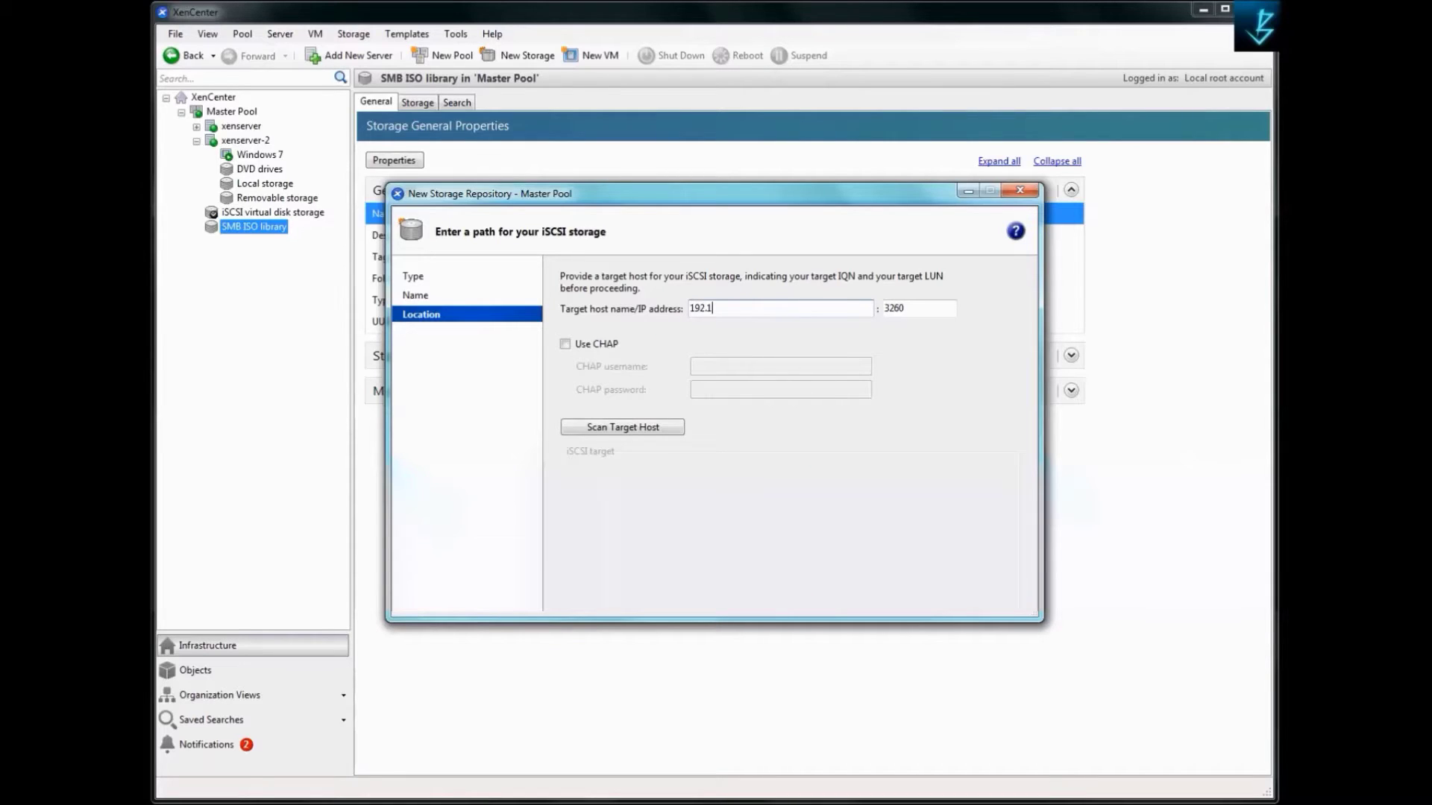
type("68.1.40")
left_click(656, 428)
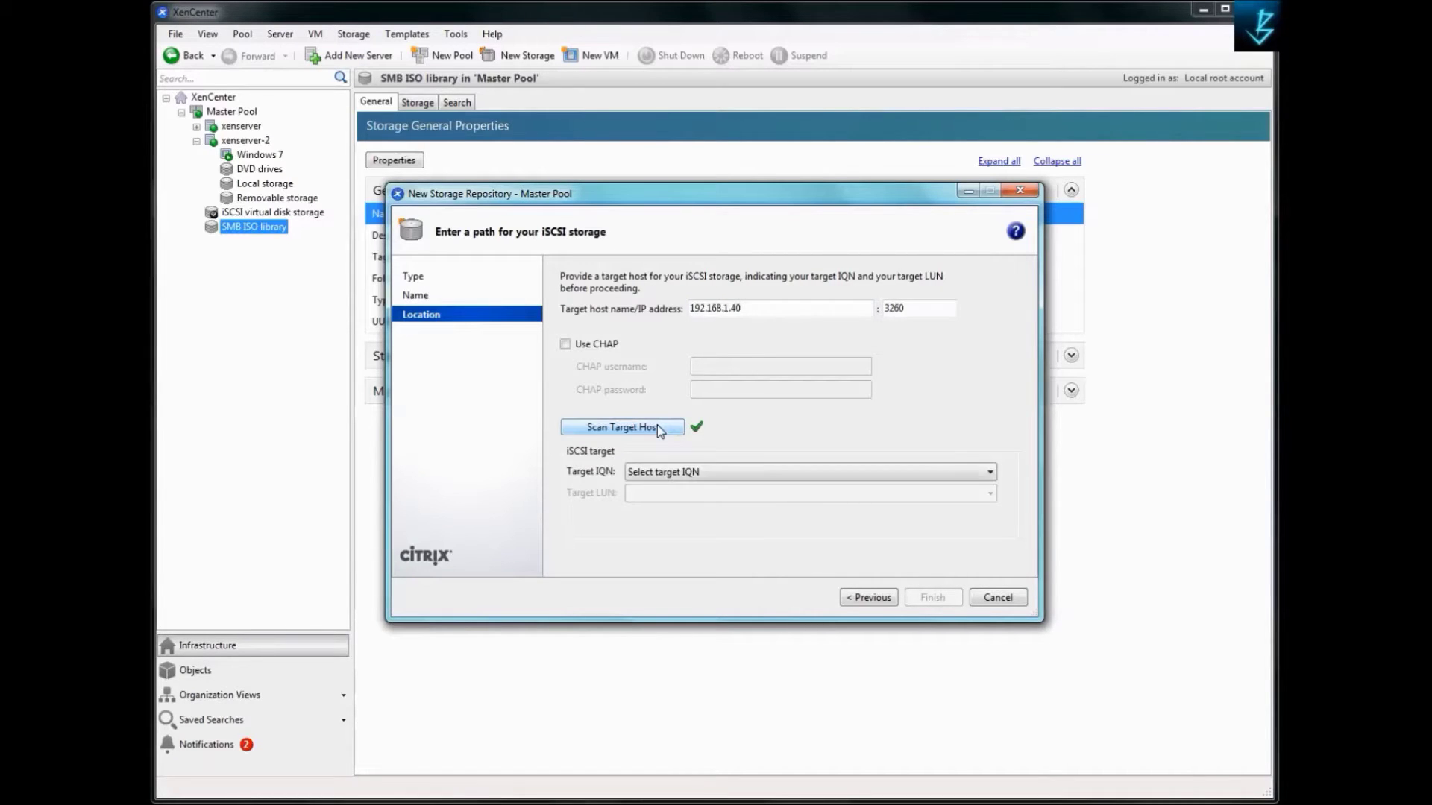
left_click(686, 473)
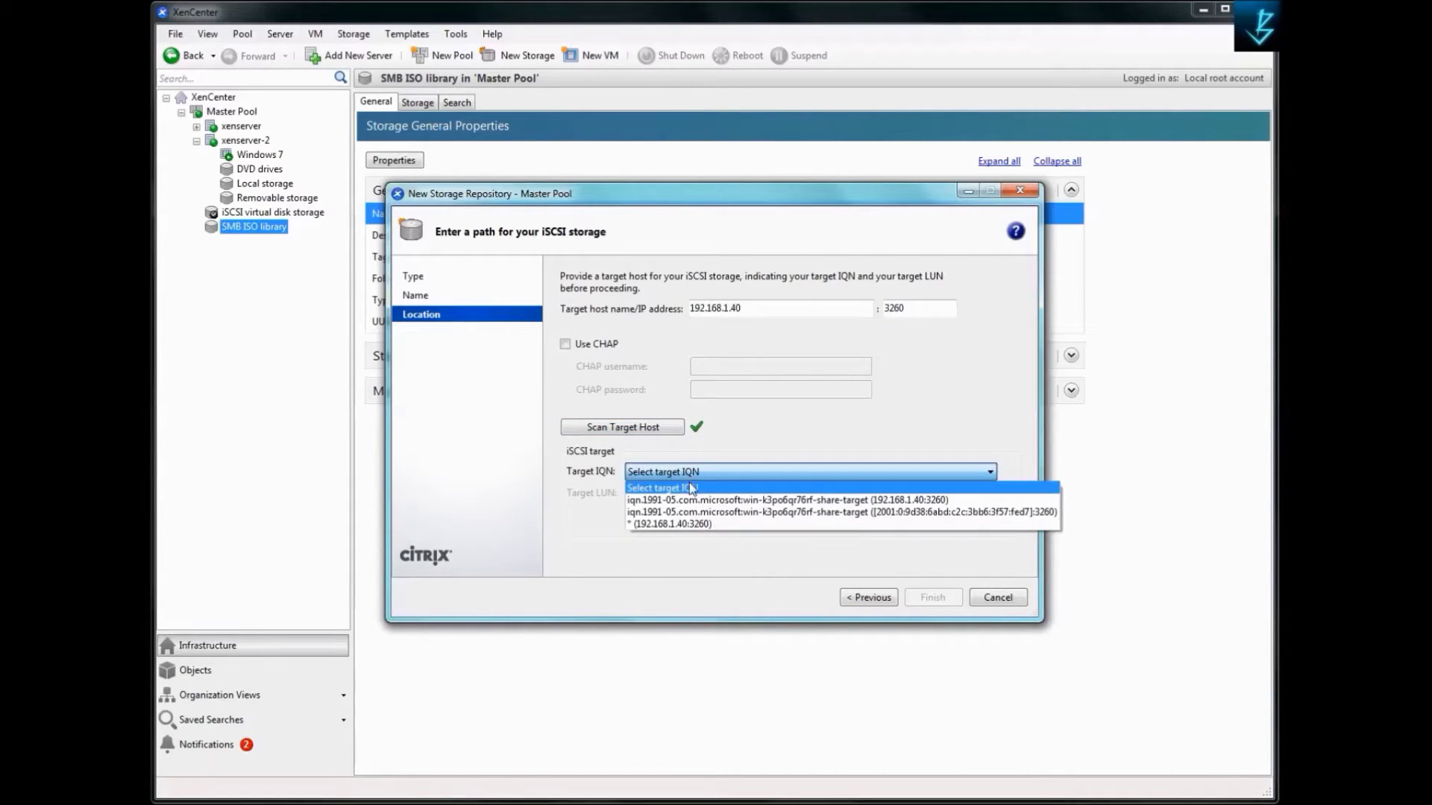
left_click(664, 505)
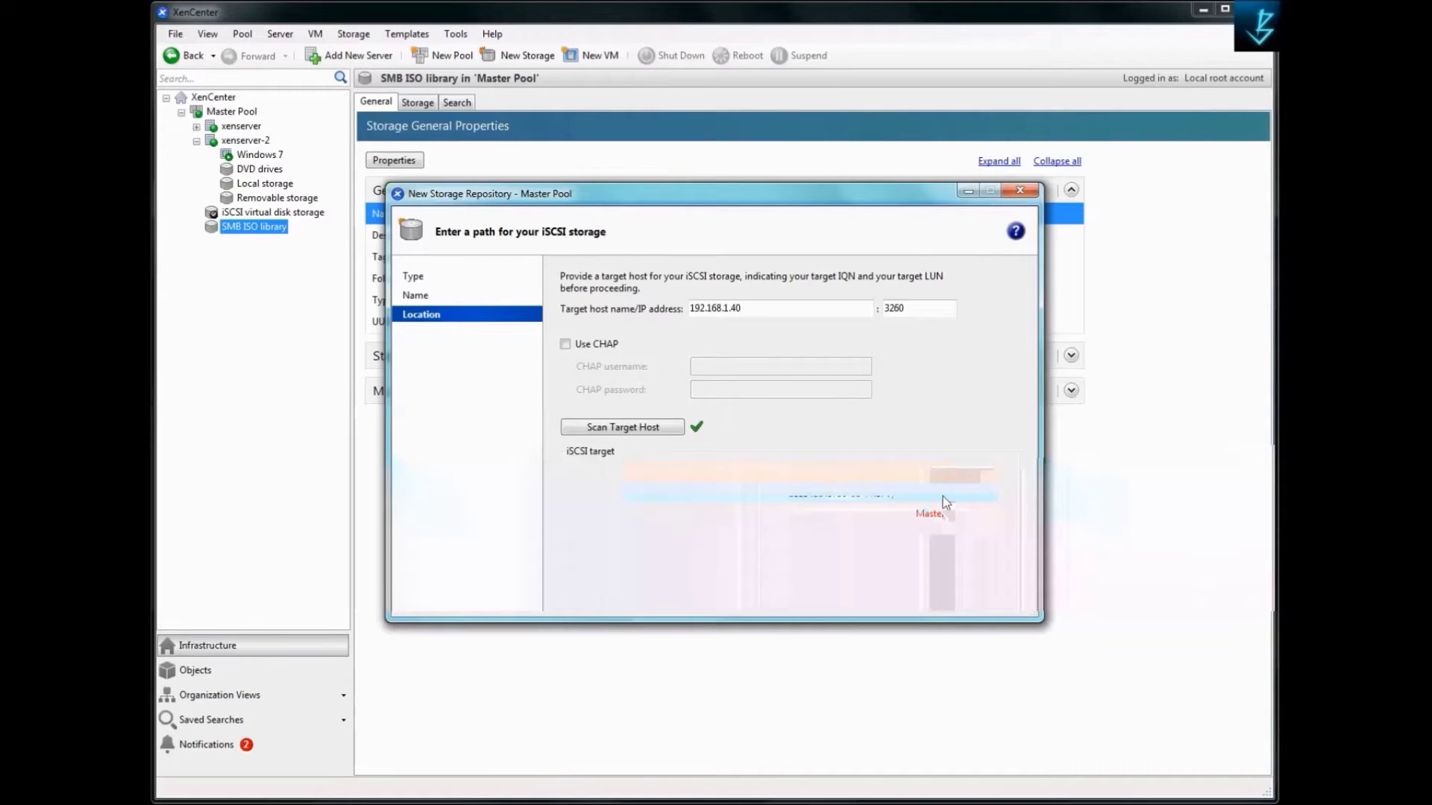
left_click(999, 593)
- View the iSCSI virtual disk storage's disks and the Master Pool's general properties, expanding the xenserver host
left_click(291, 214)
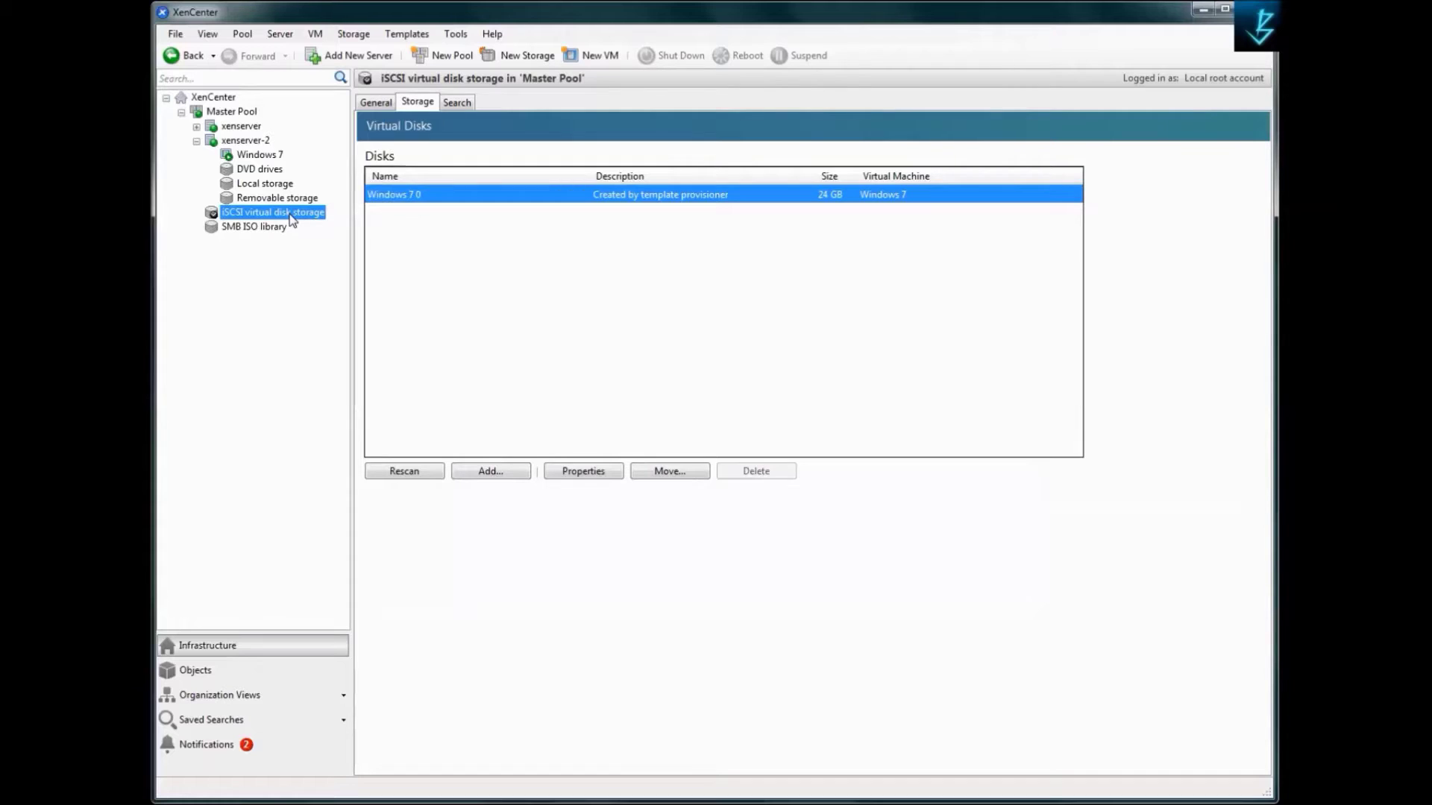
left_click(224, 113)
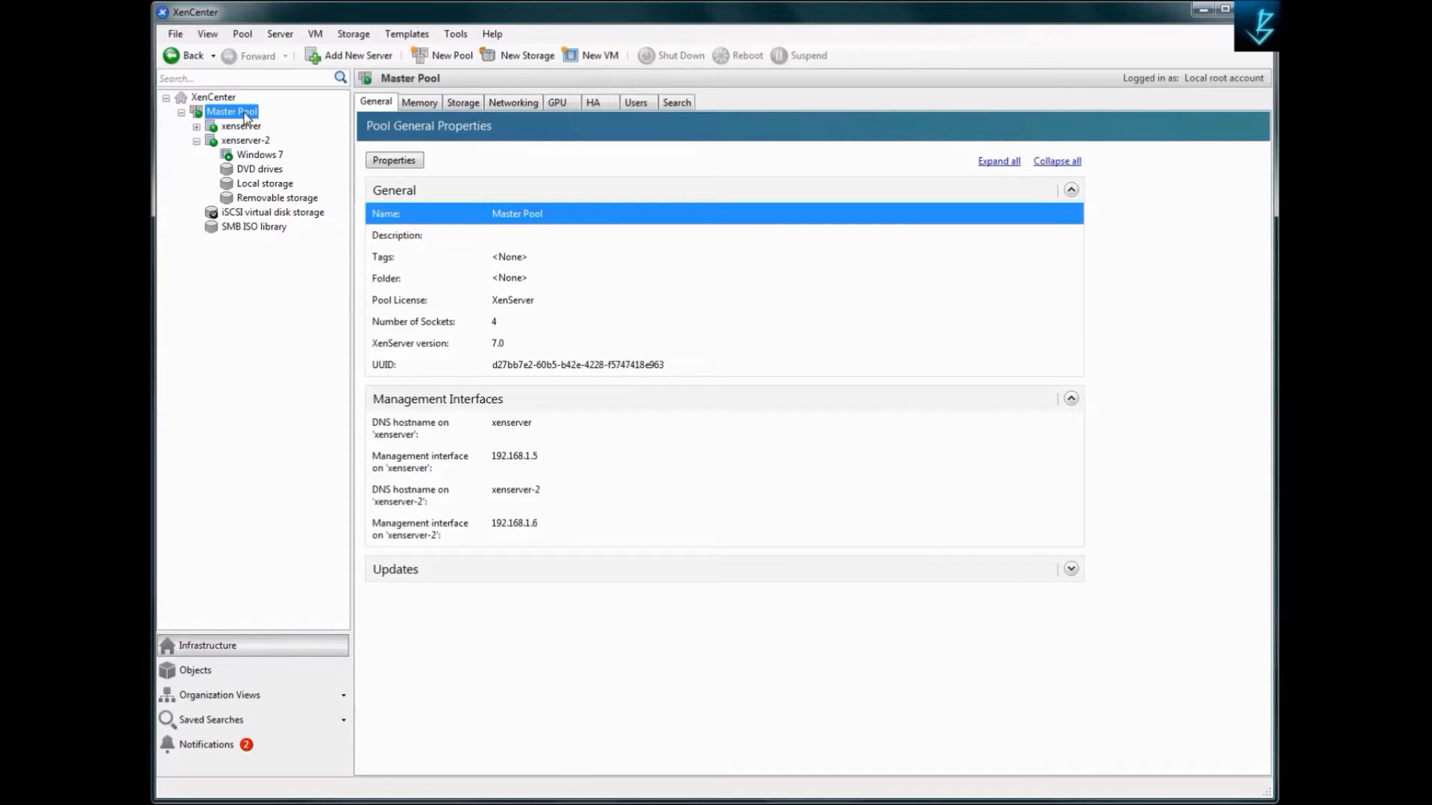
left_click(196, 127)
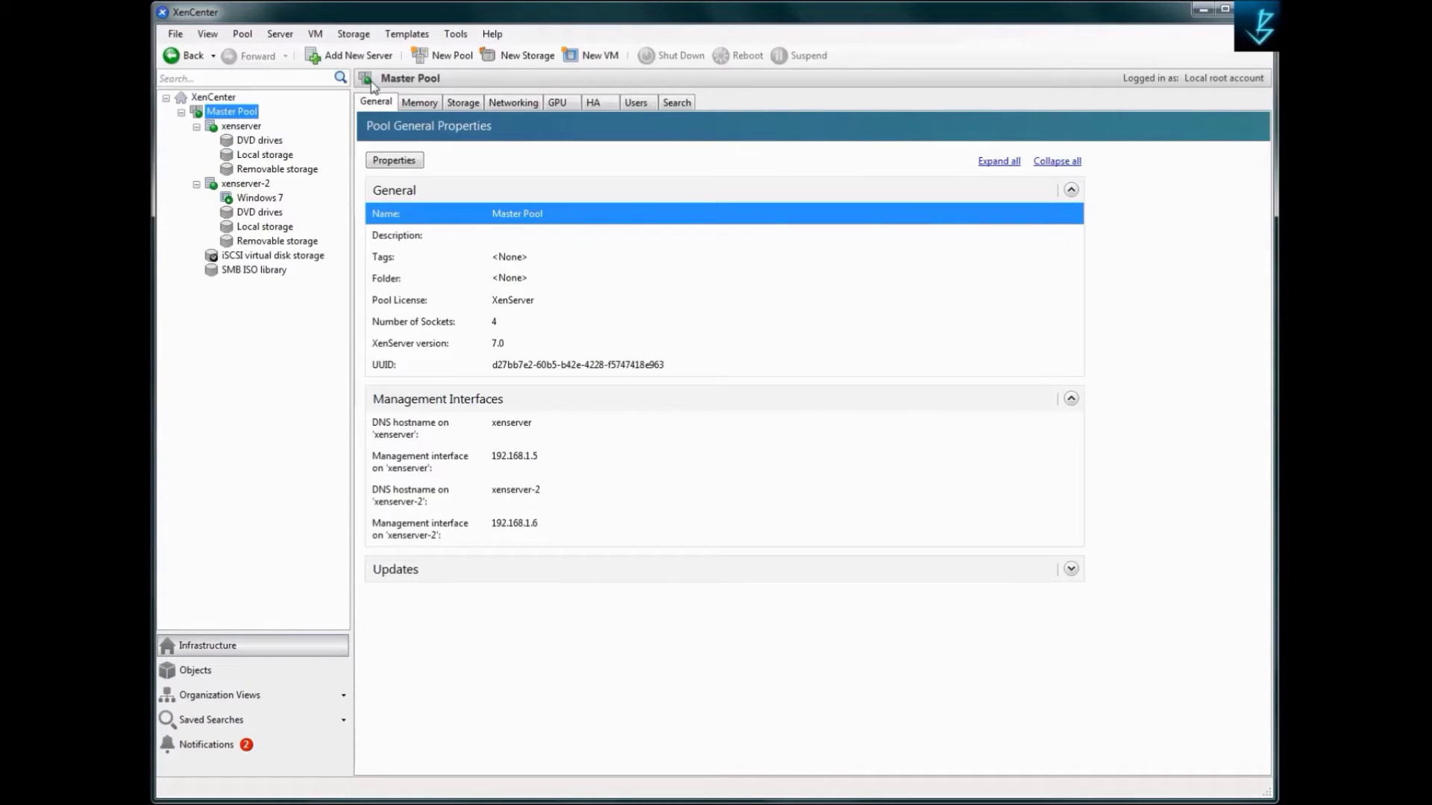
- Open the creation of a new pool, check the available master servers, and cancel it
left_click(449, 60)
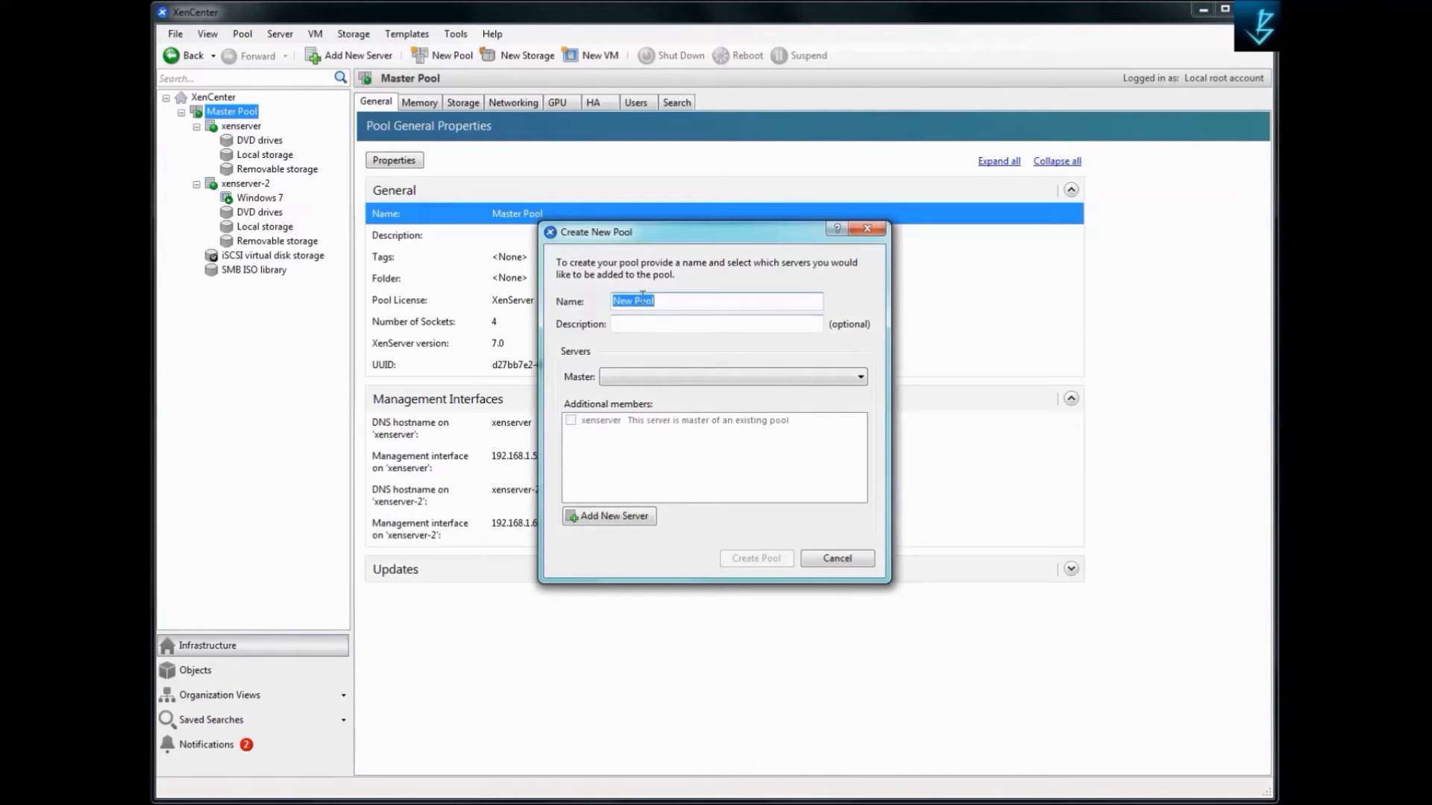
left_click(689, 378)
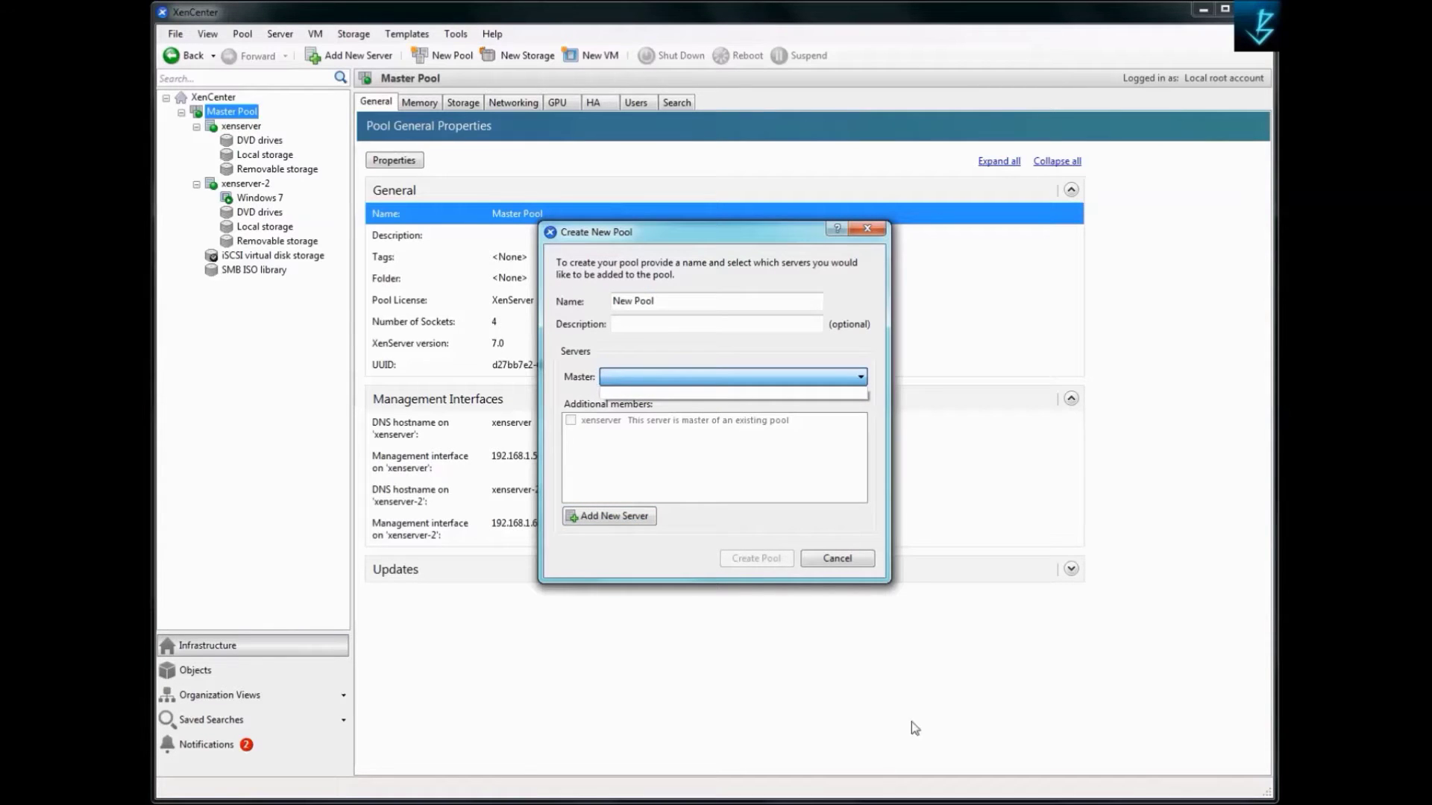
left_click(861, 564)
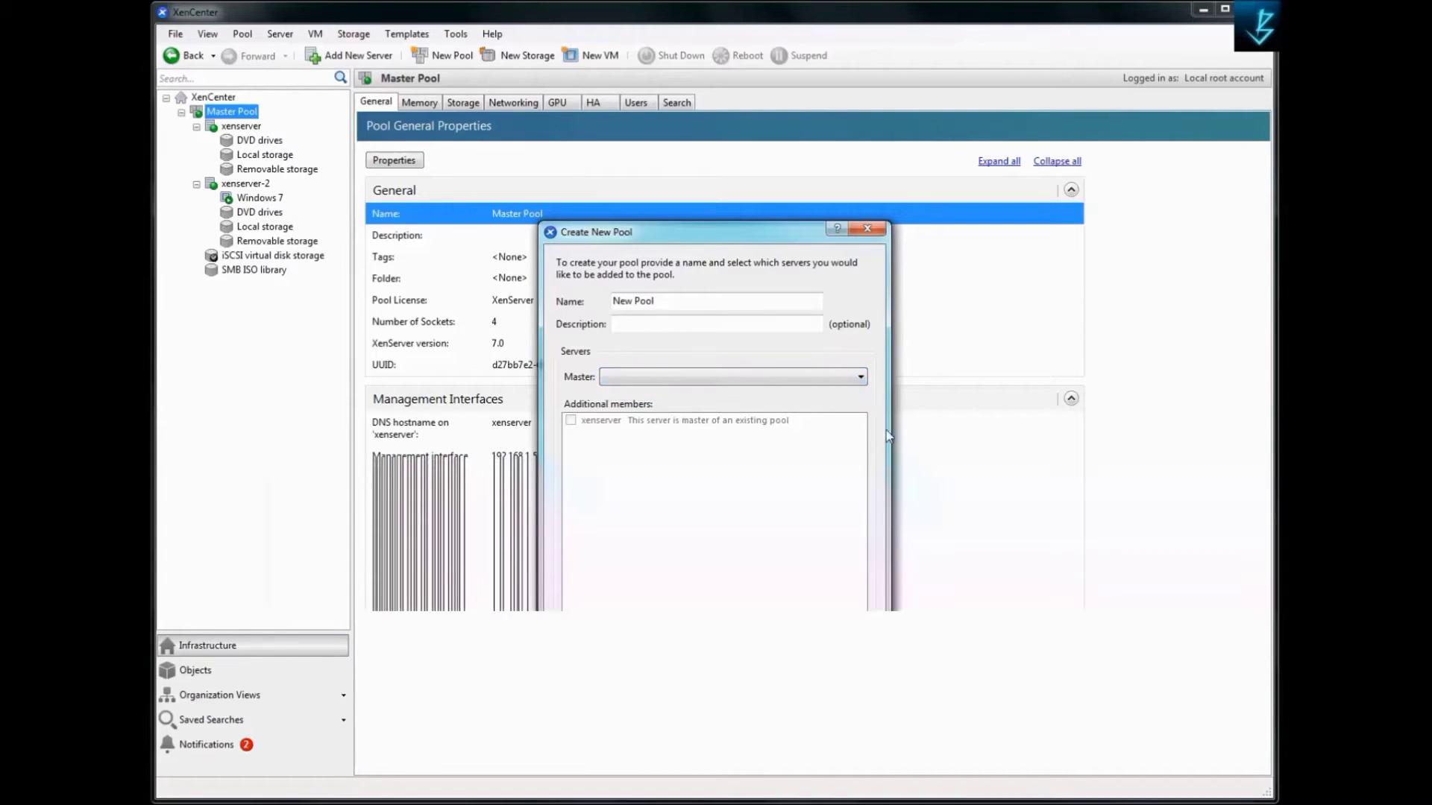
left_click(841, 557)
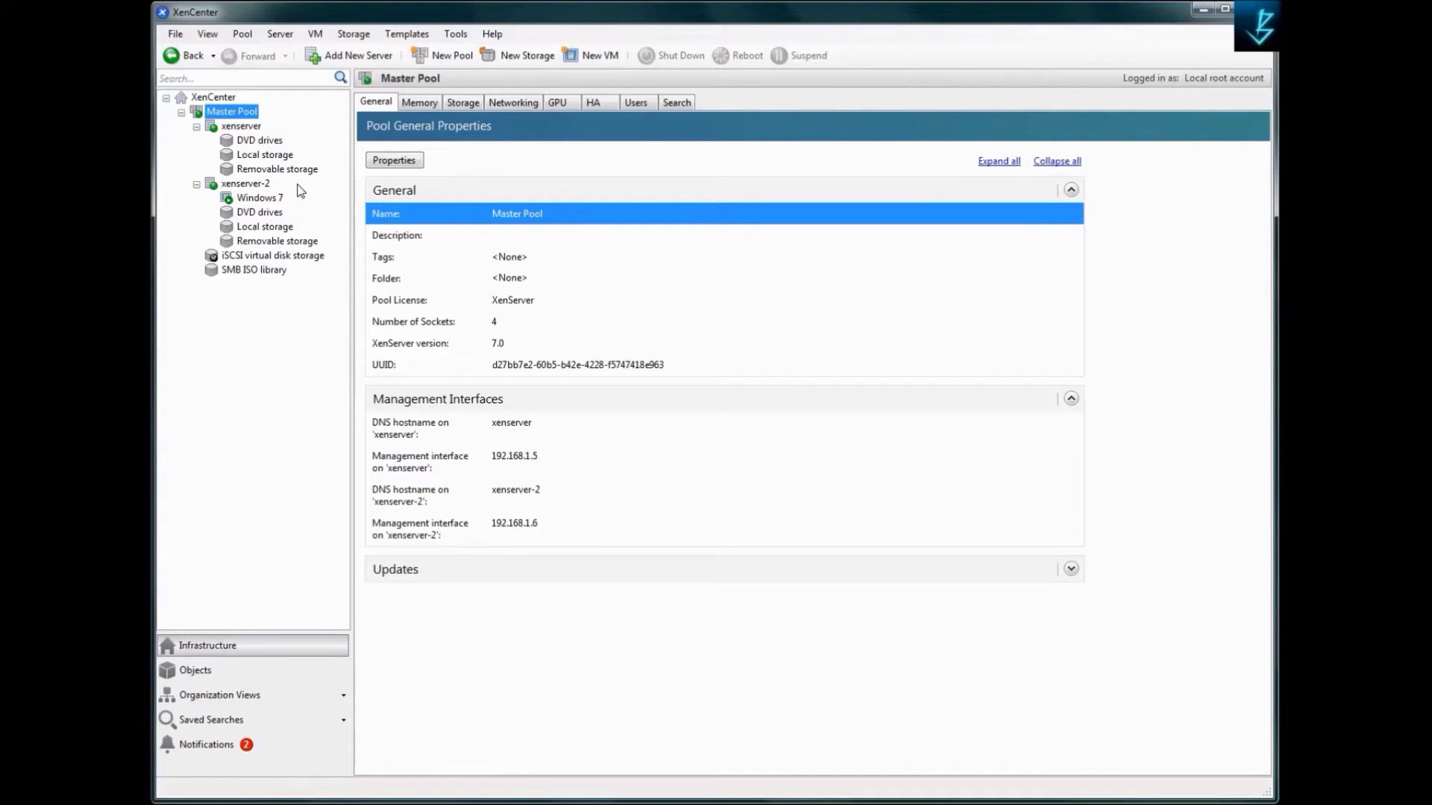
- Examine the SMB ISO library's disks and general properties, and return to the xenserver-2 storage repositories
left_click(269, 271)
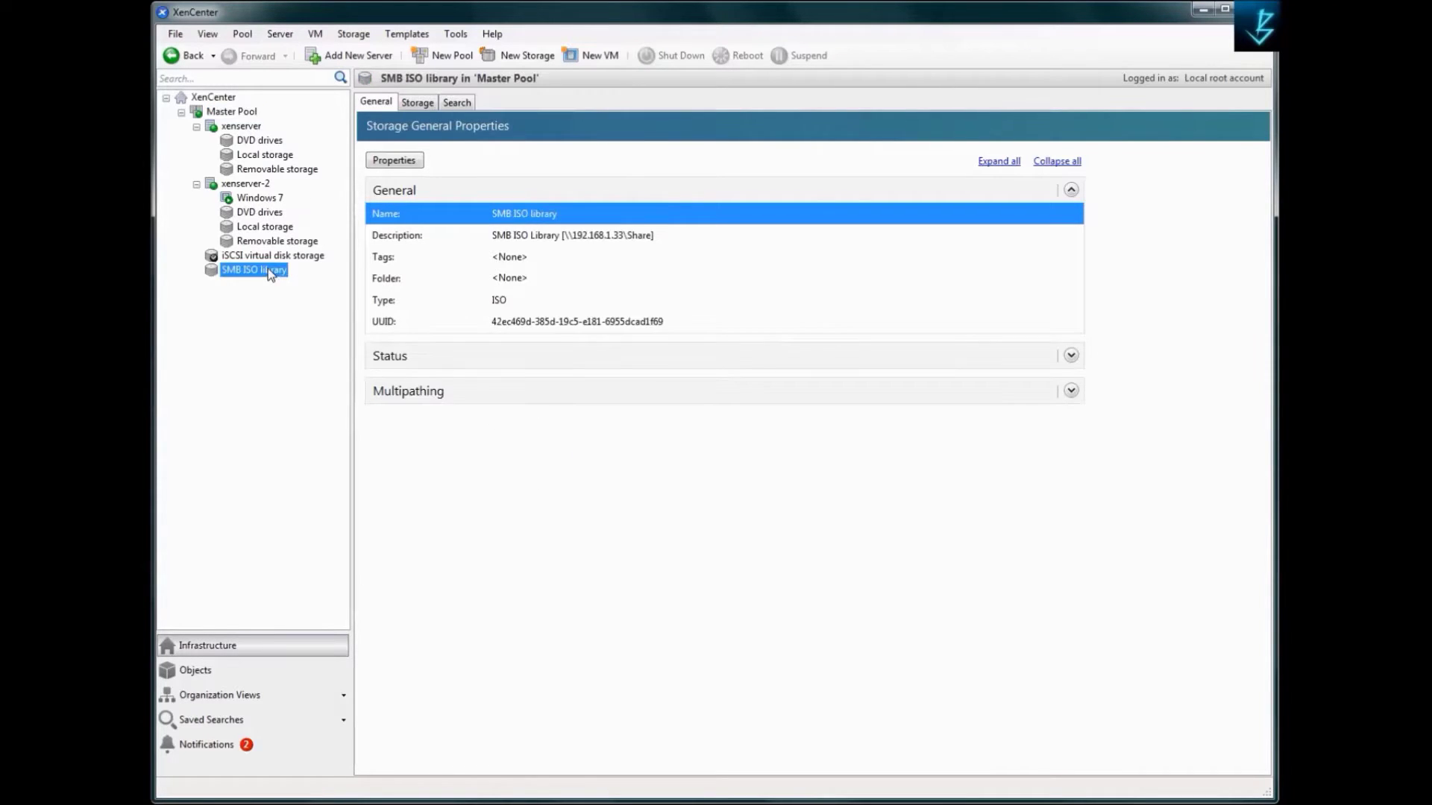
left_click(418, 102)
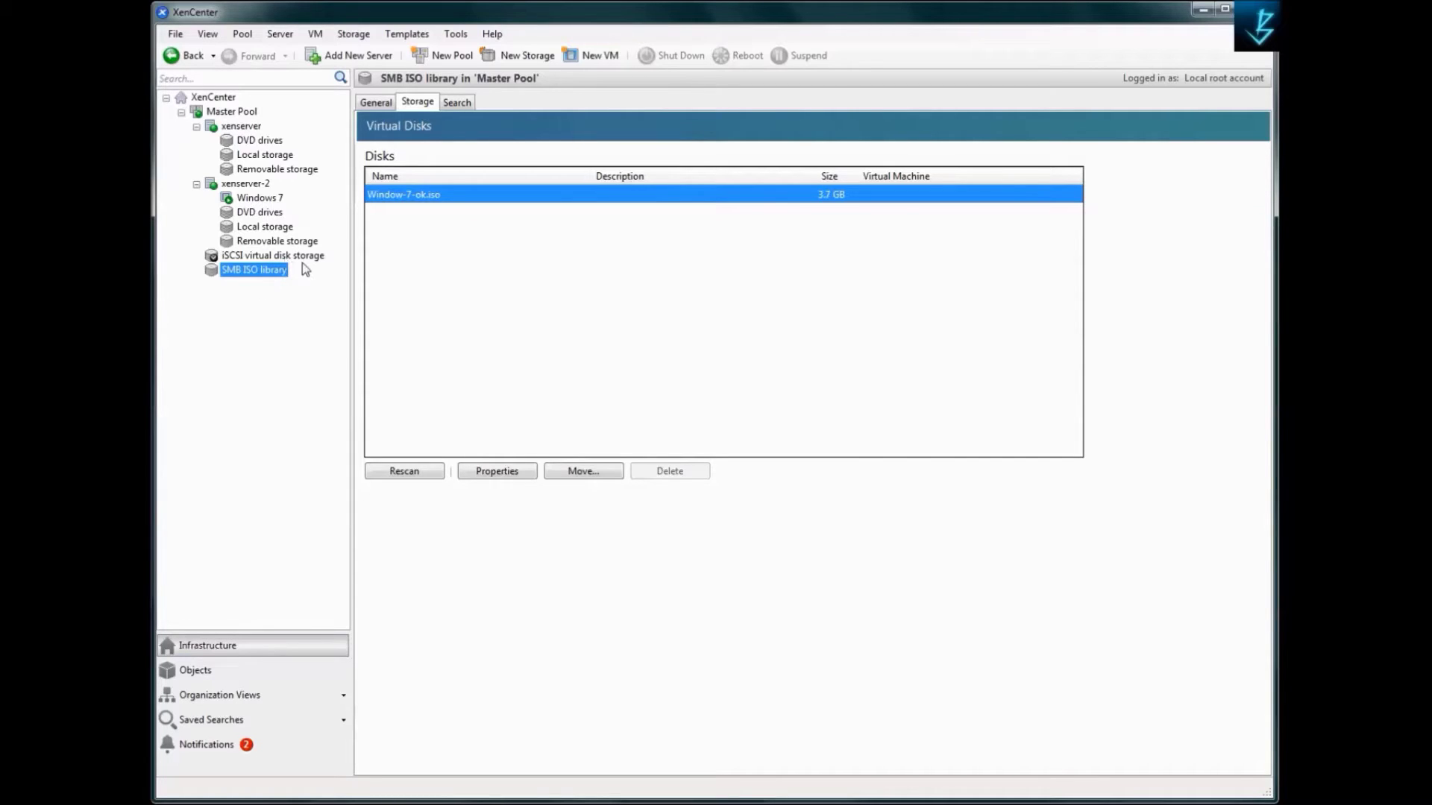
left_click(379, 103)
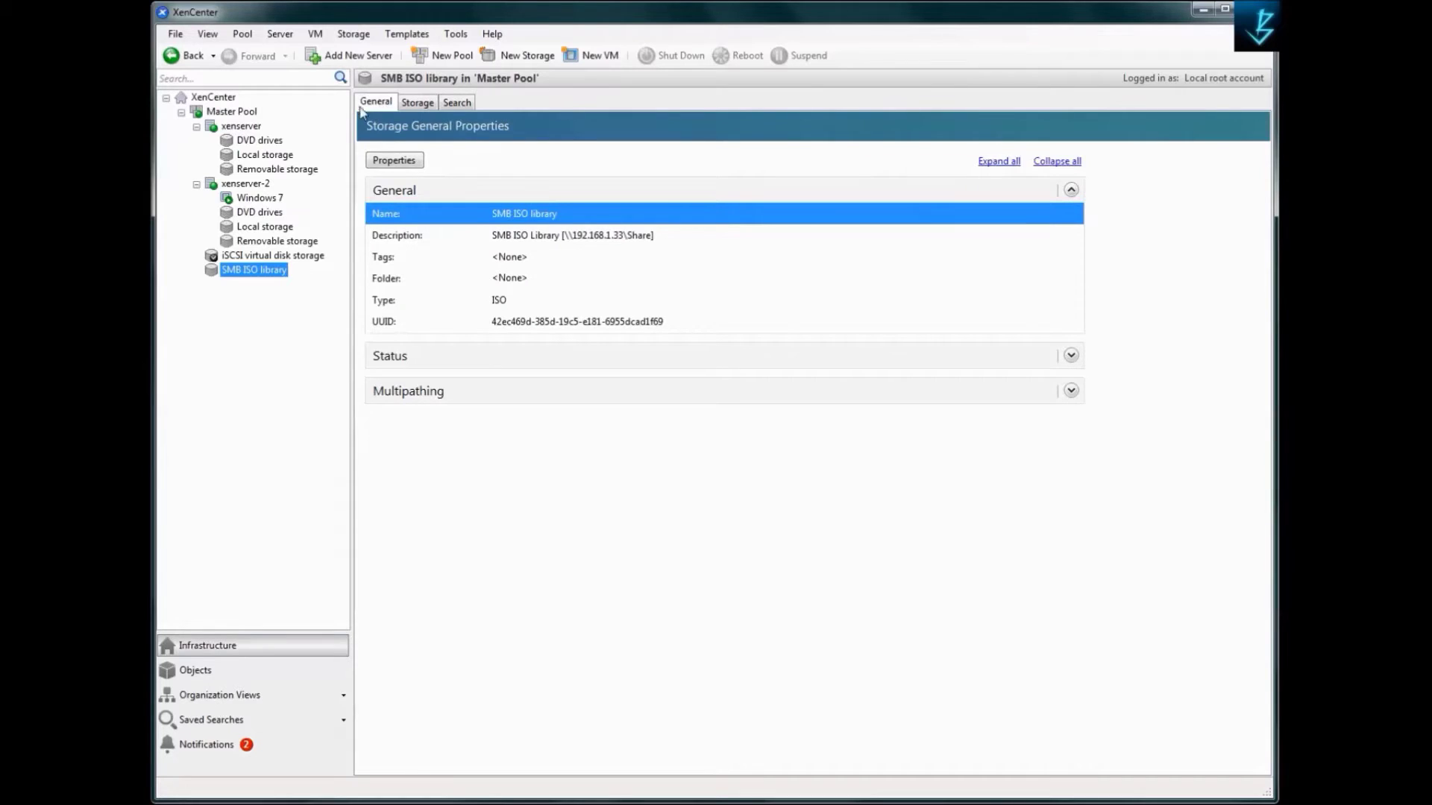
left_click(251, 185)
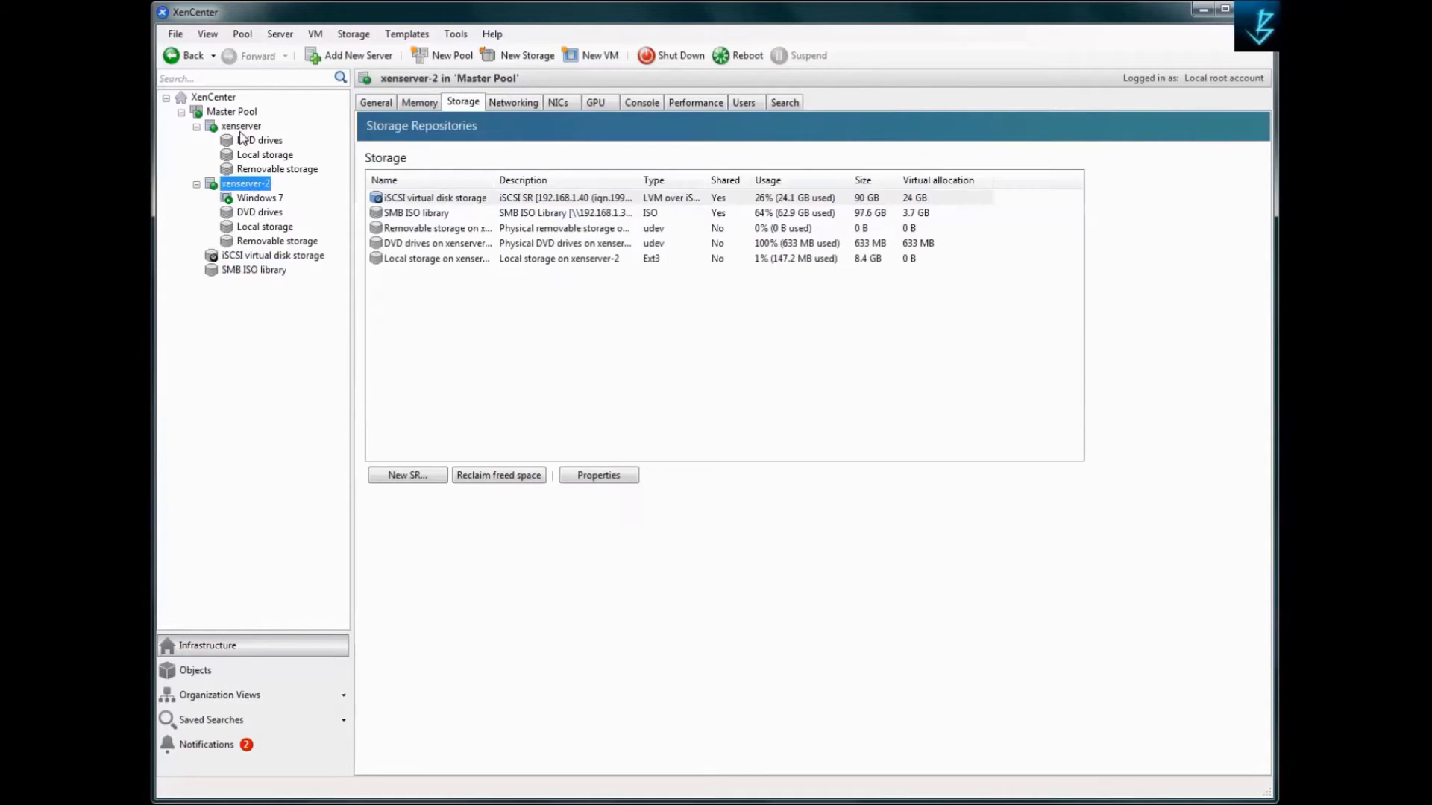
- Start a new VM on the xenserver host, check the Other install media template, and choose the Windows 7 (32-bit) template
left_click(242, 127)
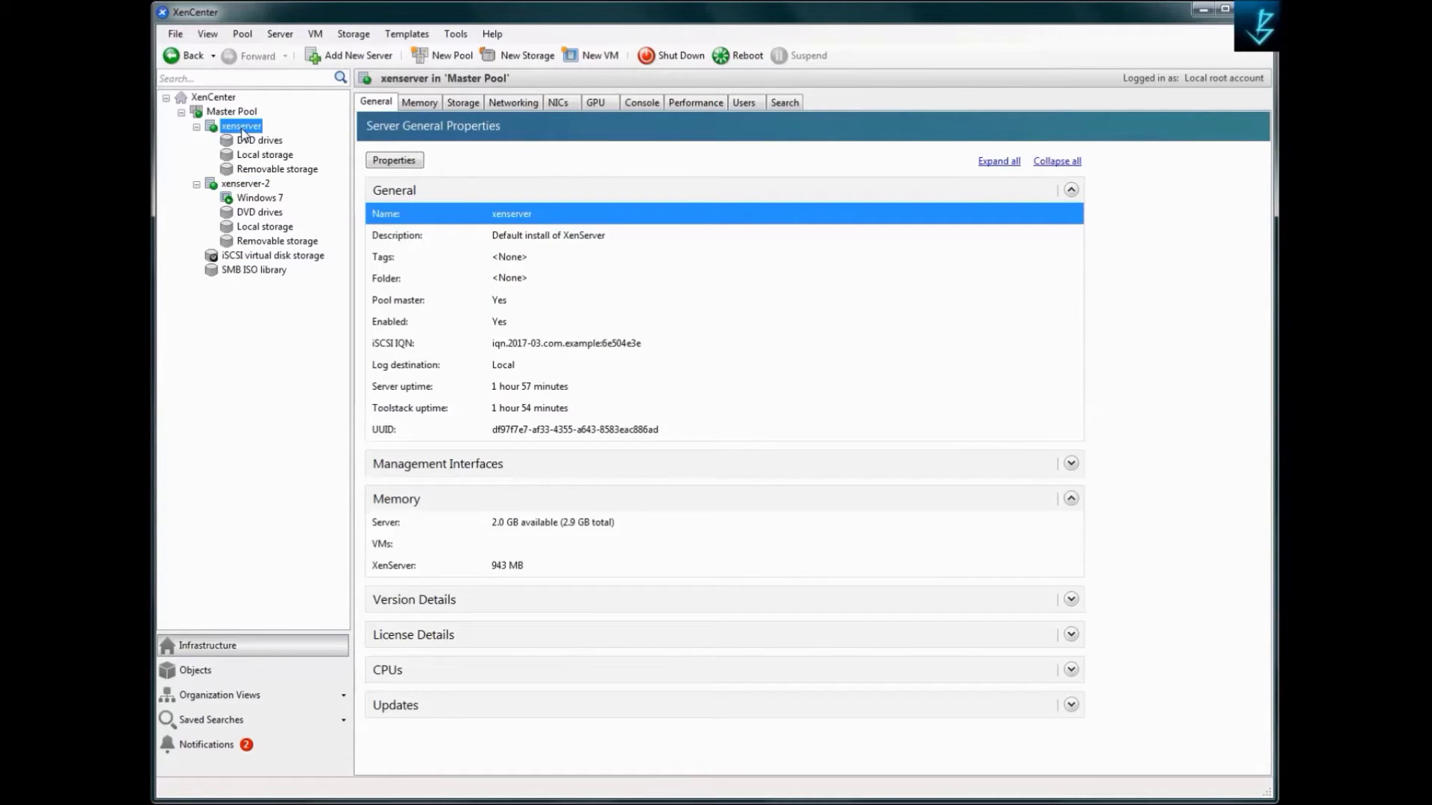
right_click(242, 130)
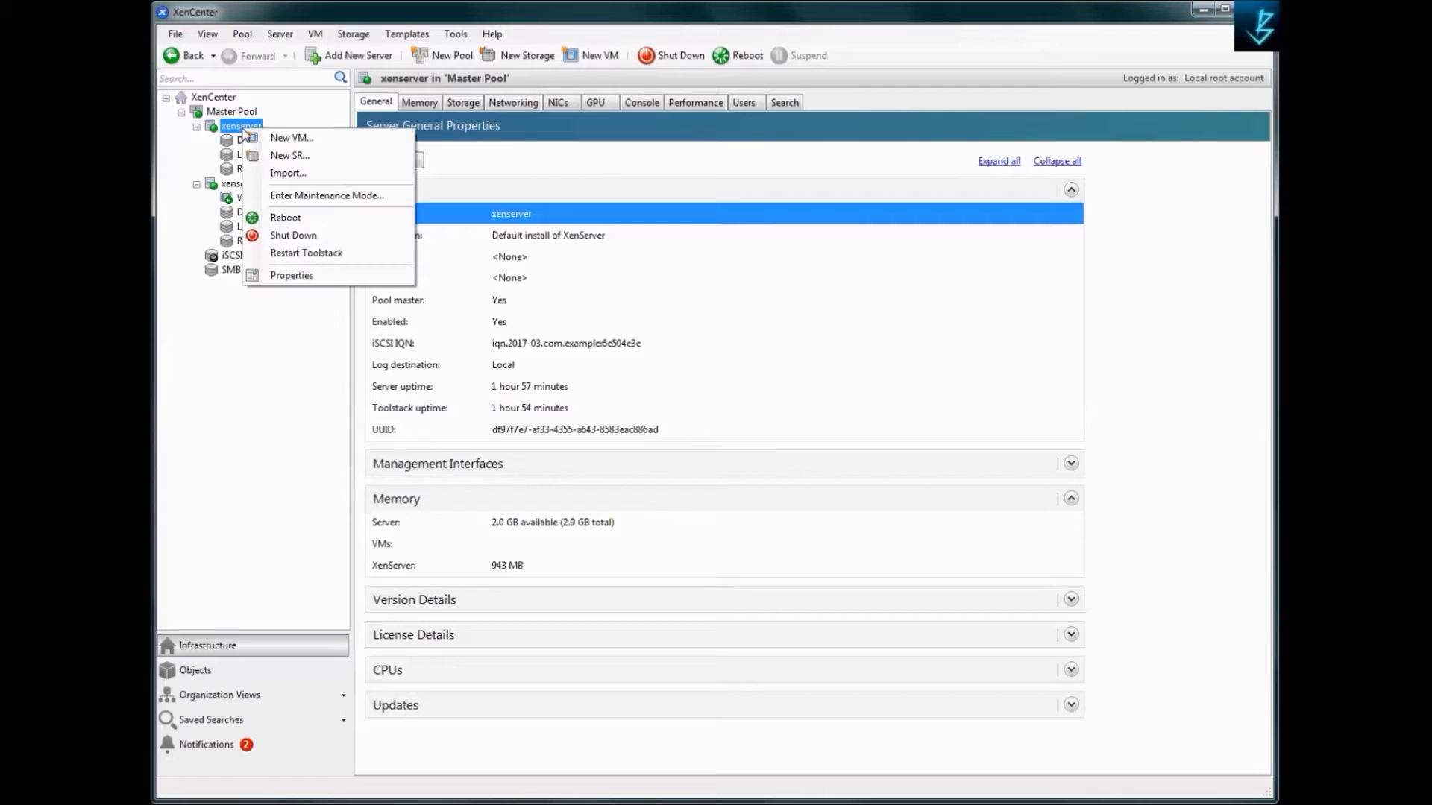
left_click(292, 137)
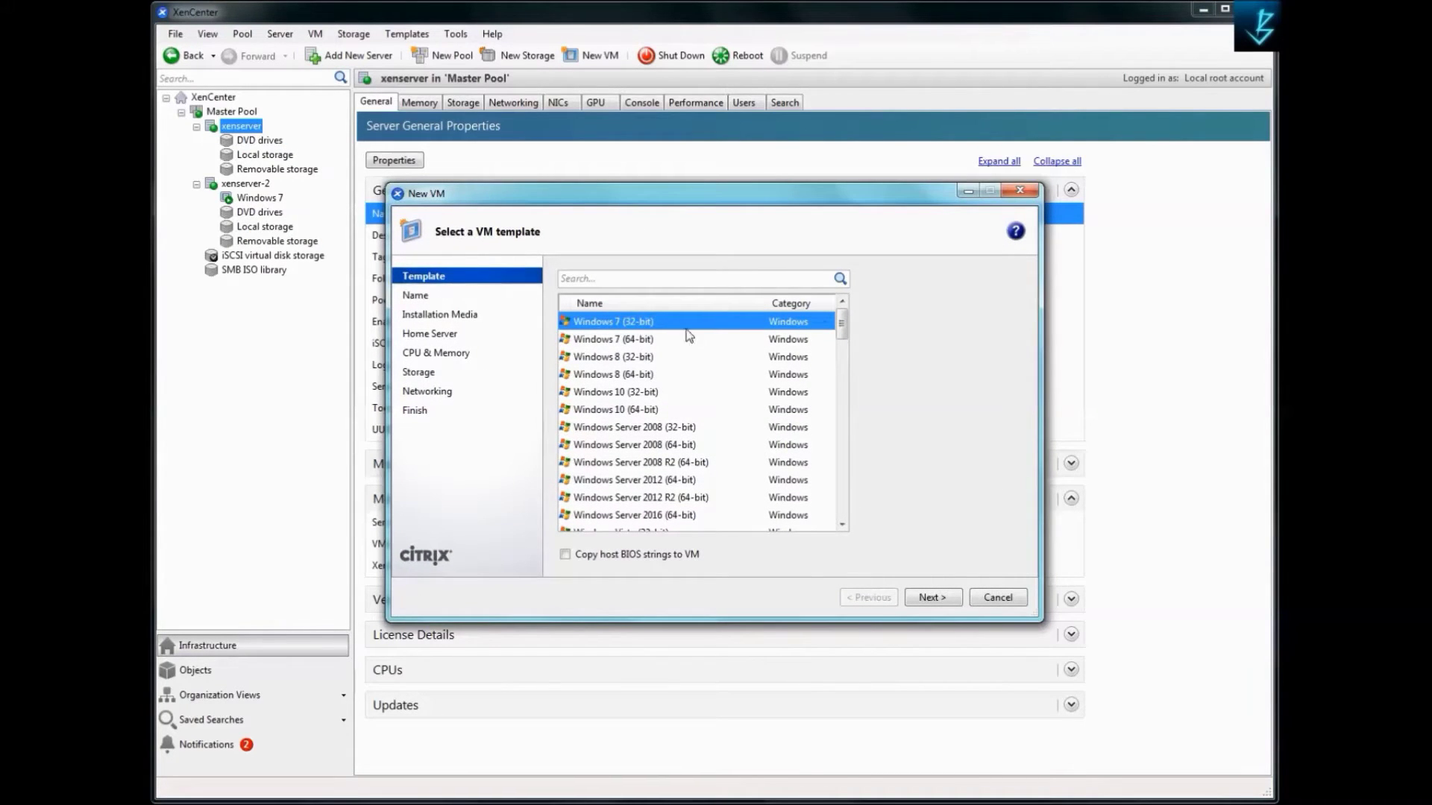
left_click_drag(840, 324, 855, 504)
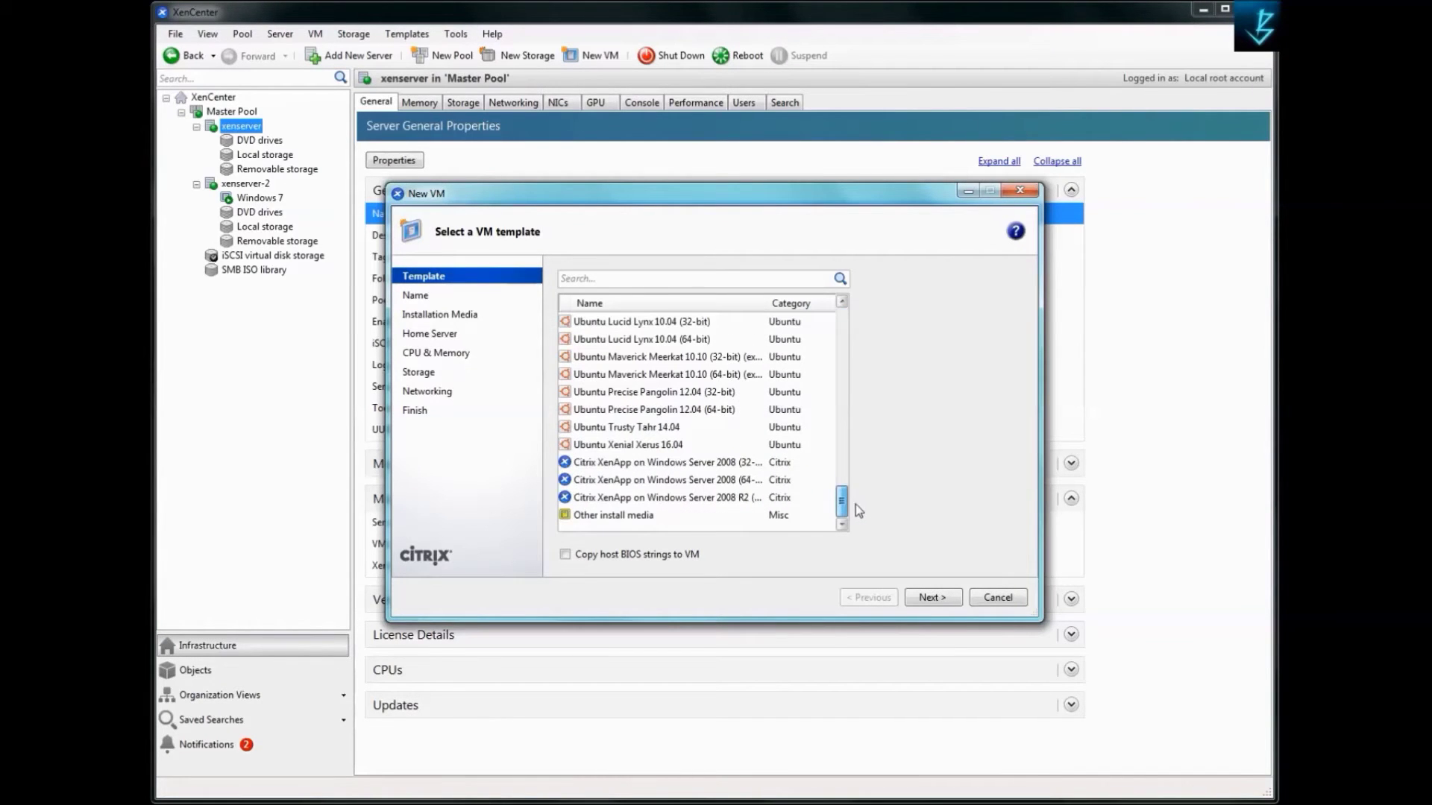
left_click(618, 516)
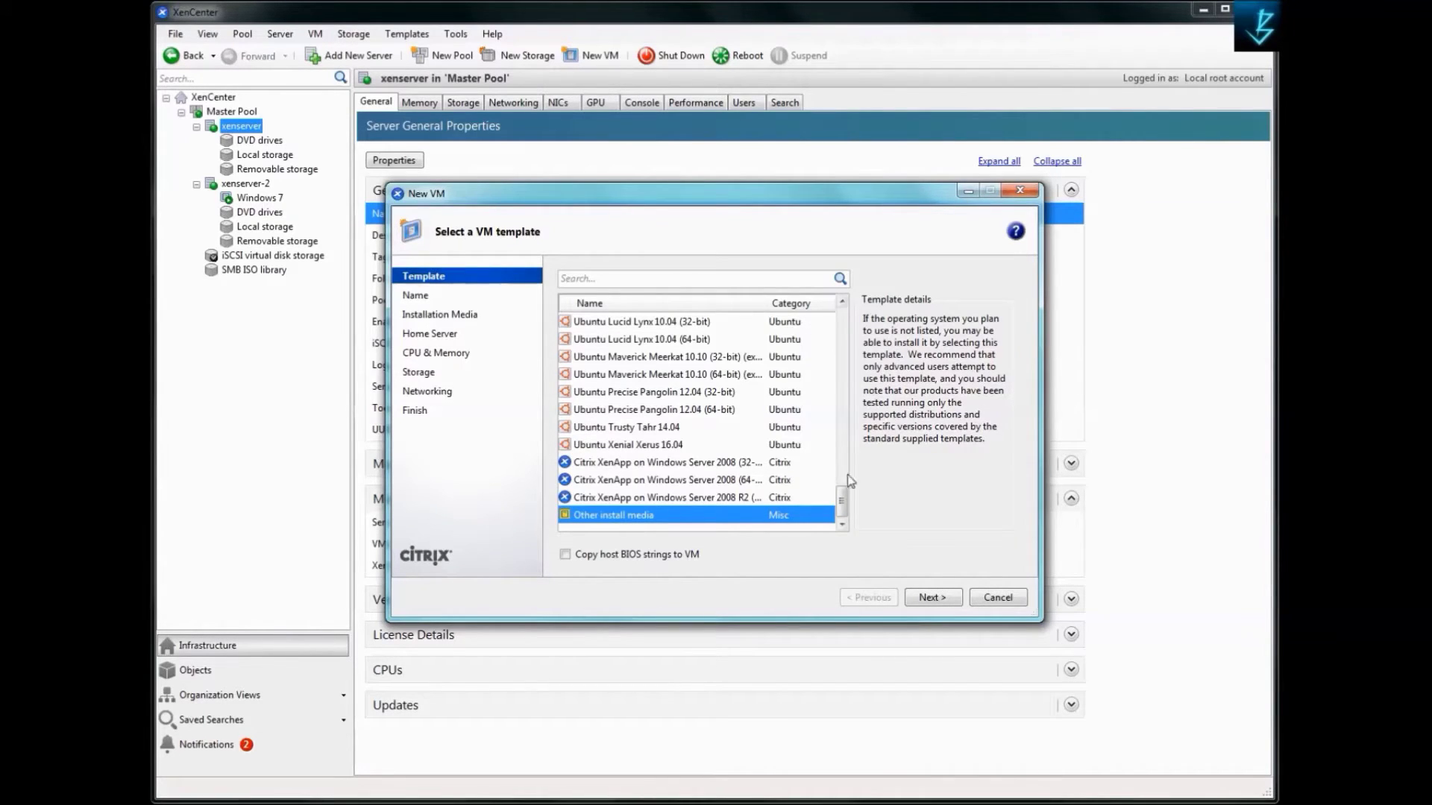
left_click_drag(845, 500, 848, 326)
left_click(615, 323)
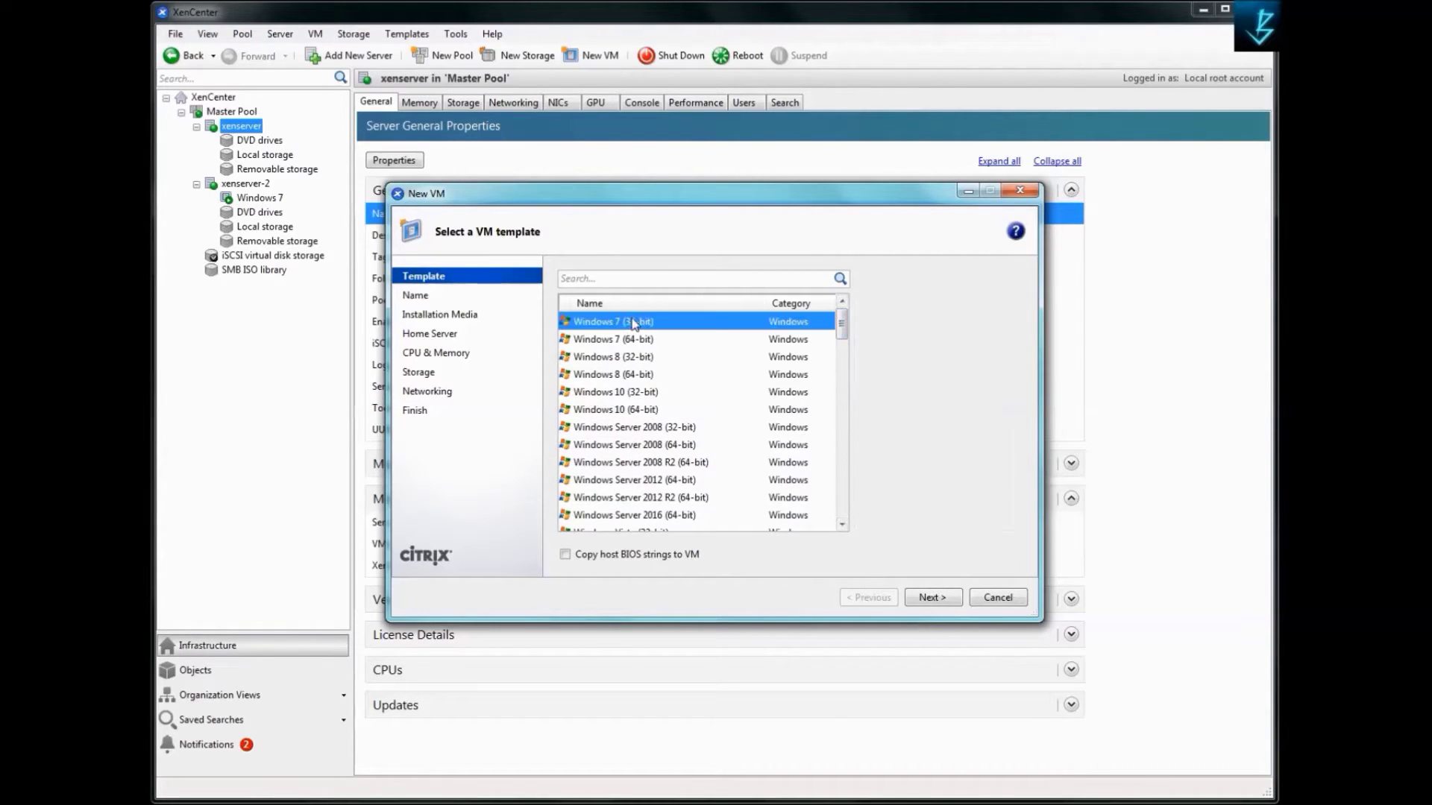
left_click(934, 598)
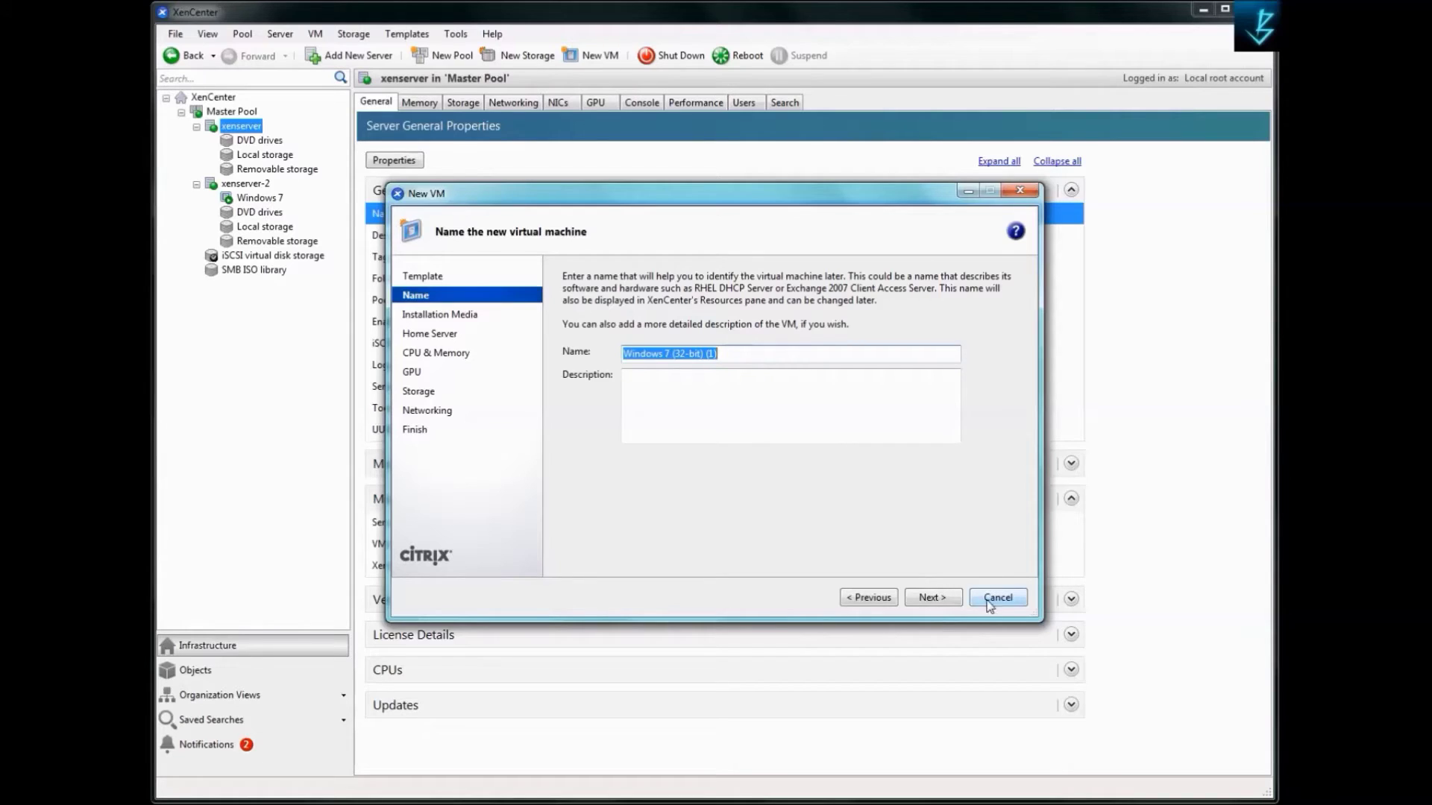
- Keep the default VM name and select Window-7-ok.iso from the SMB ISO library as the installation media
left_click(953, 605)
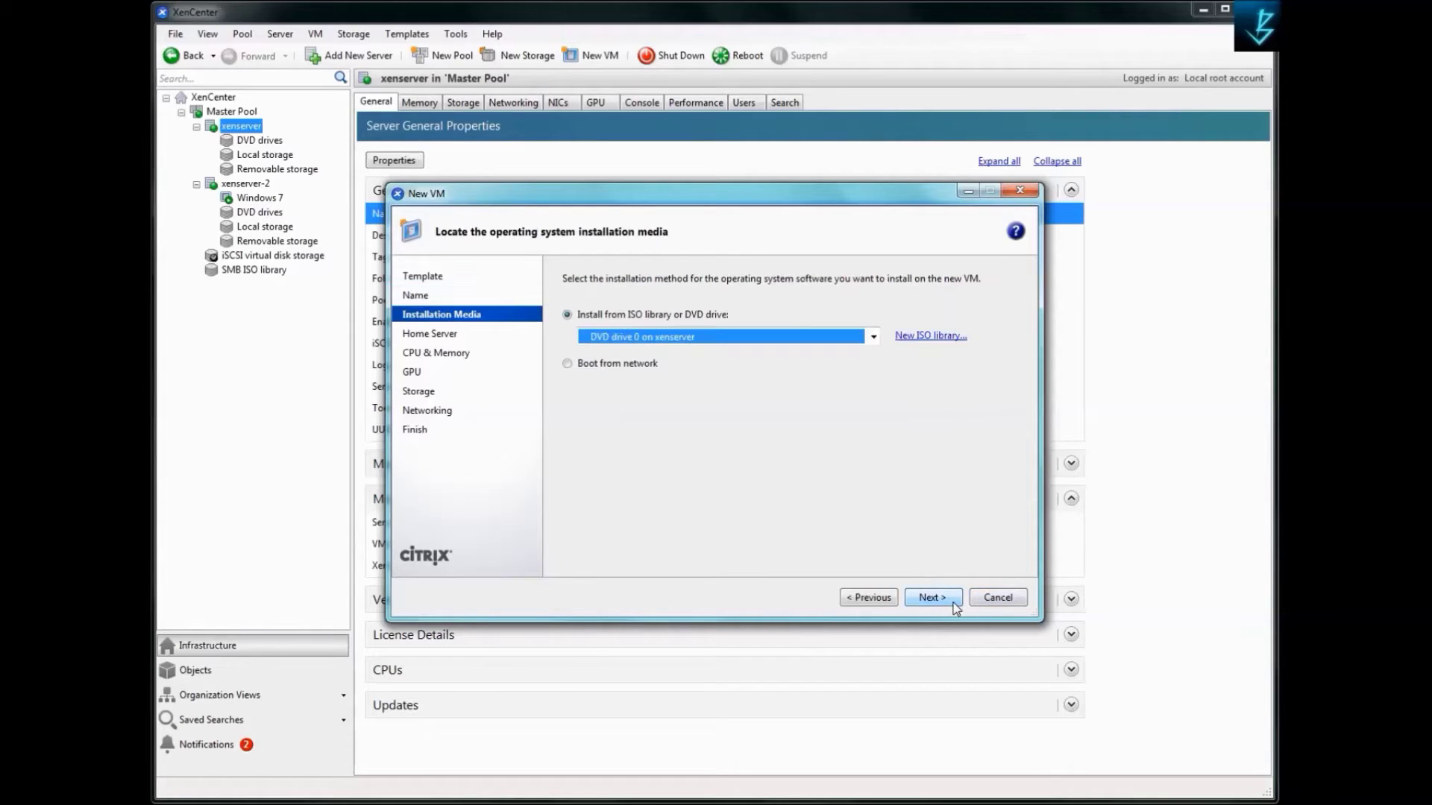
left_click(873, 338)
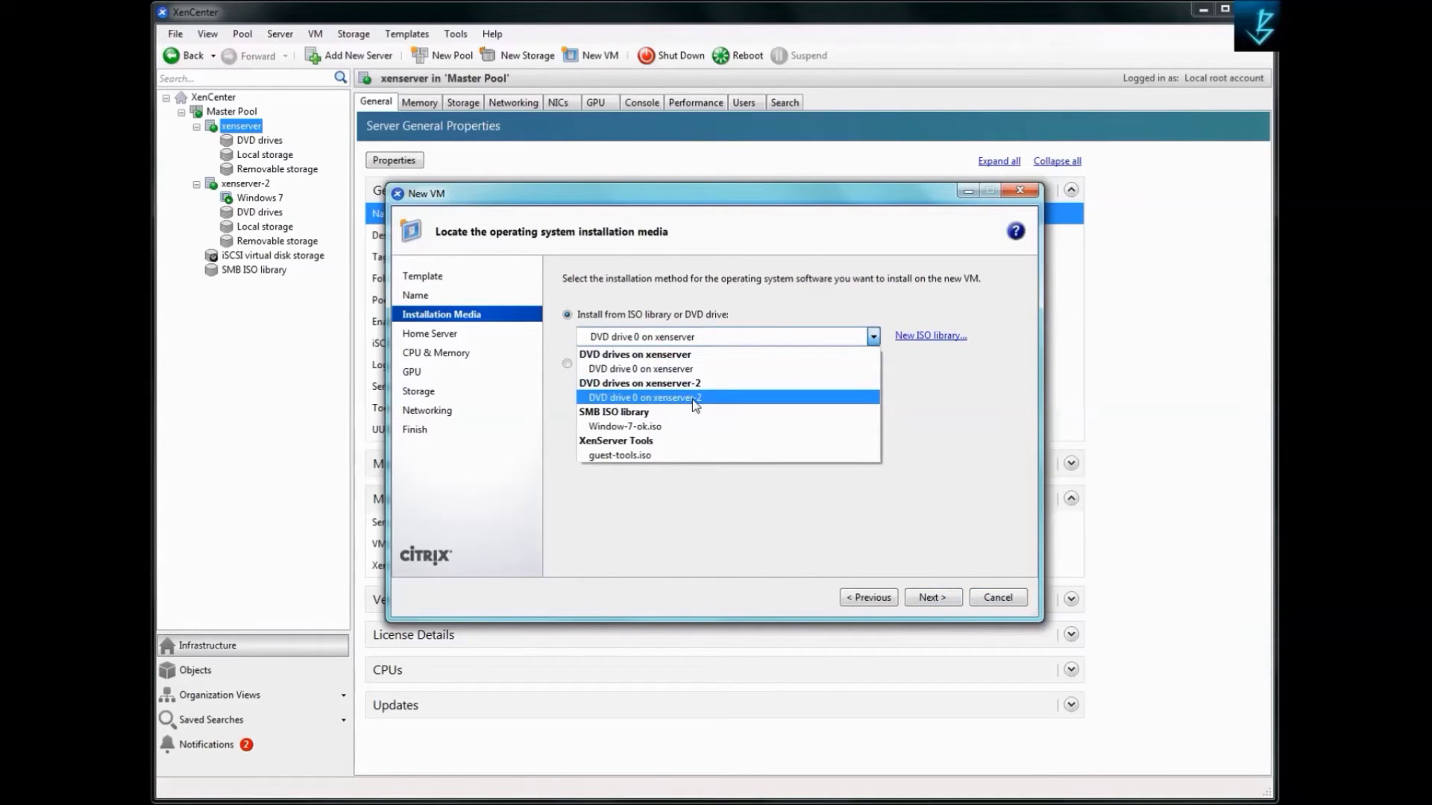
left_click(649, 427)
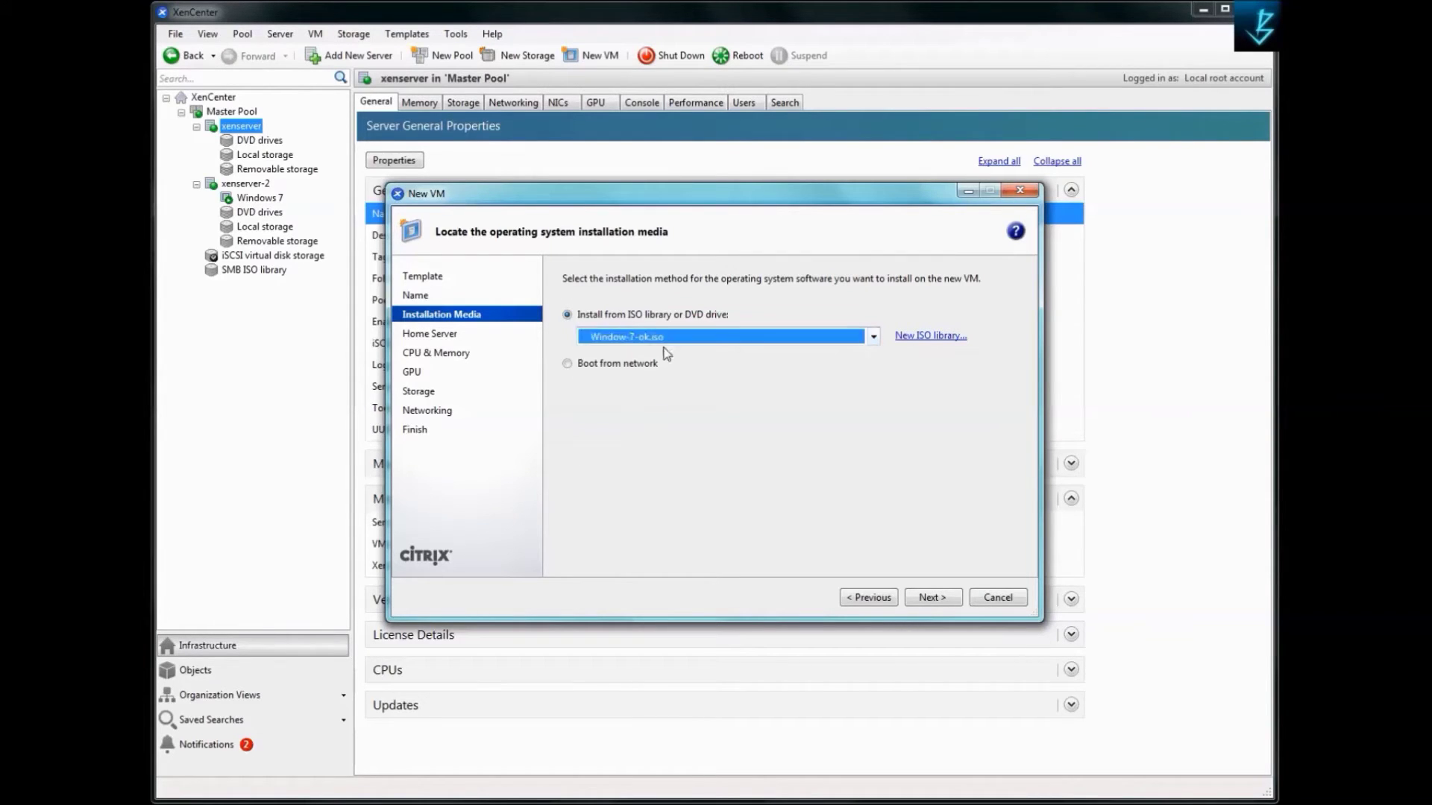
left_click(929, 601)
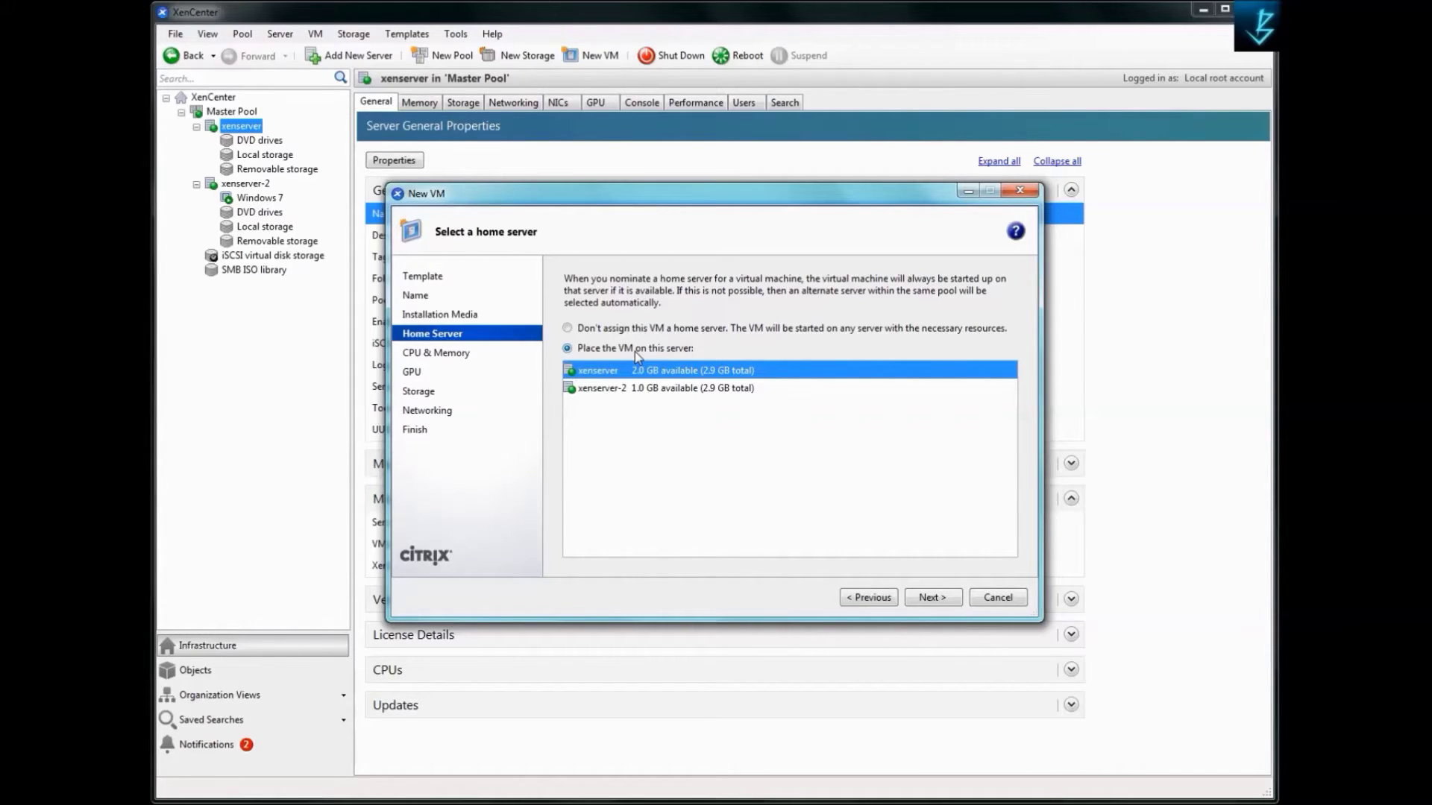
- Keep xenserver as home server, accept the CPU, GPU, iSCSI virtual disk and Network 0 defaults, and leave the new VM wizard
left_click(938, 598)
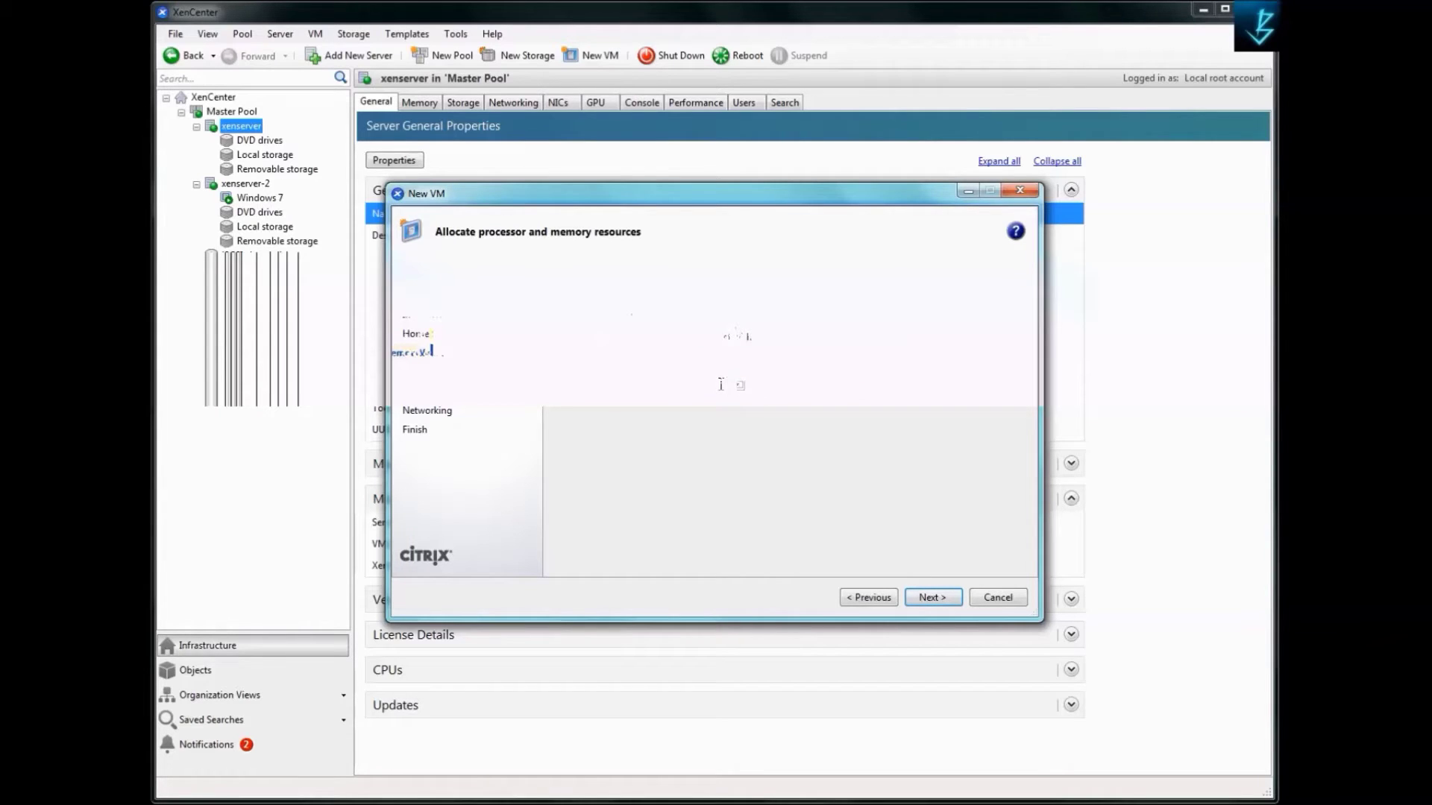
left_click(928, 596)
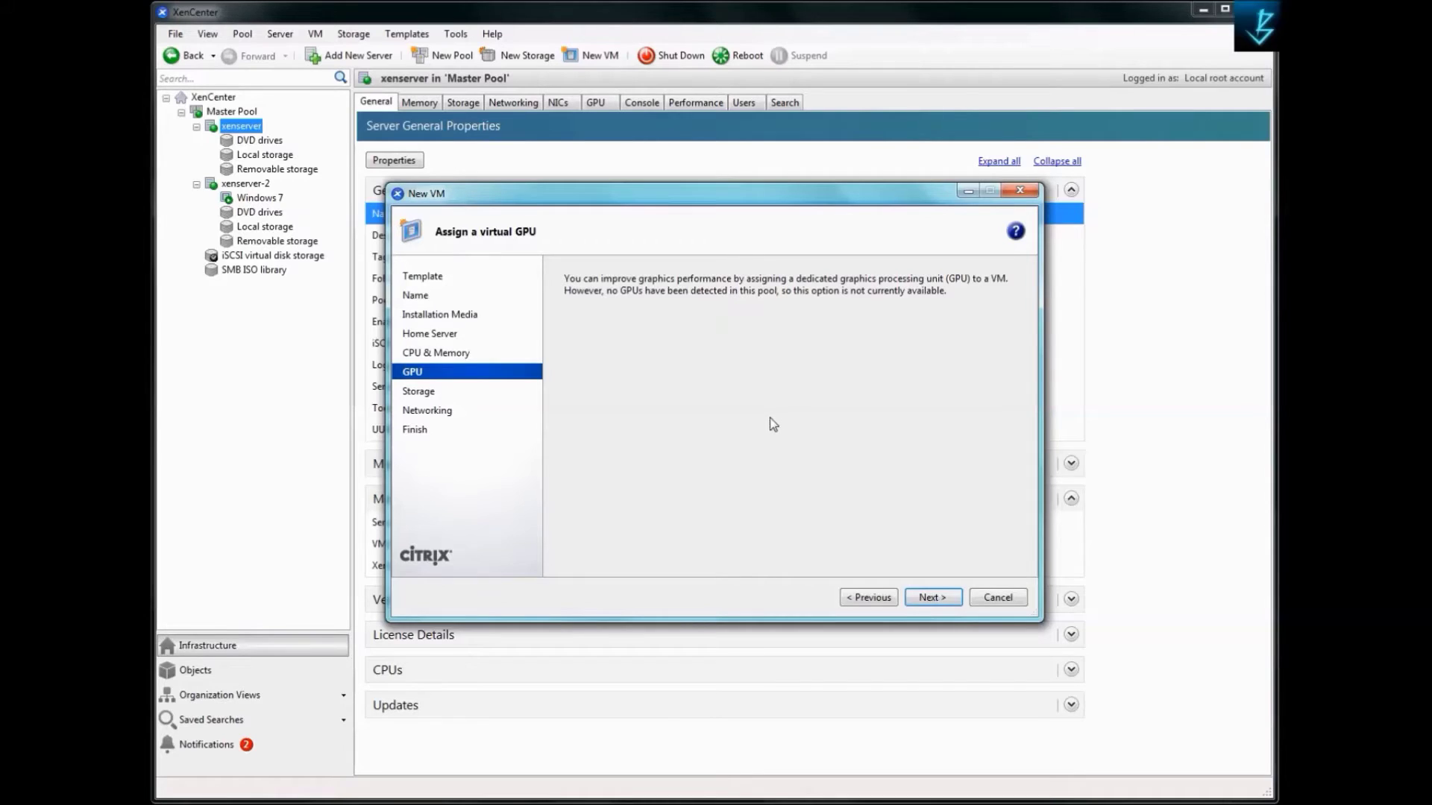
left_click(945, 597)
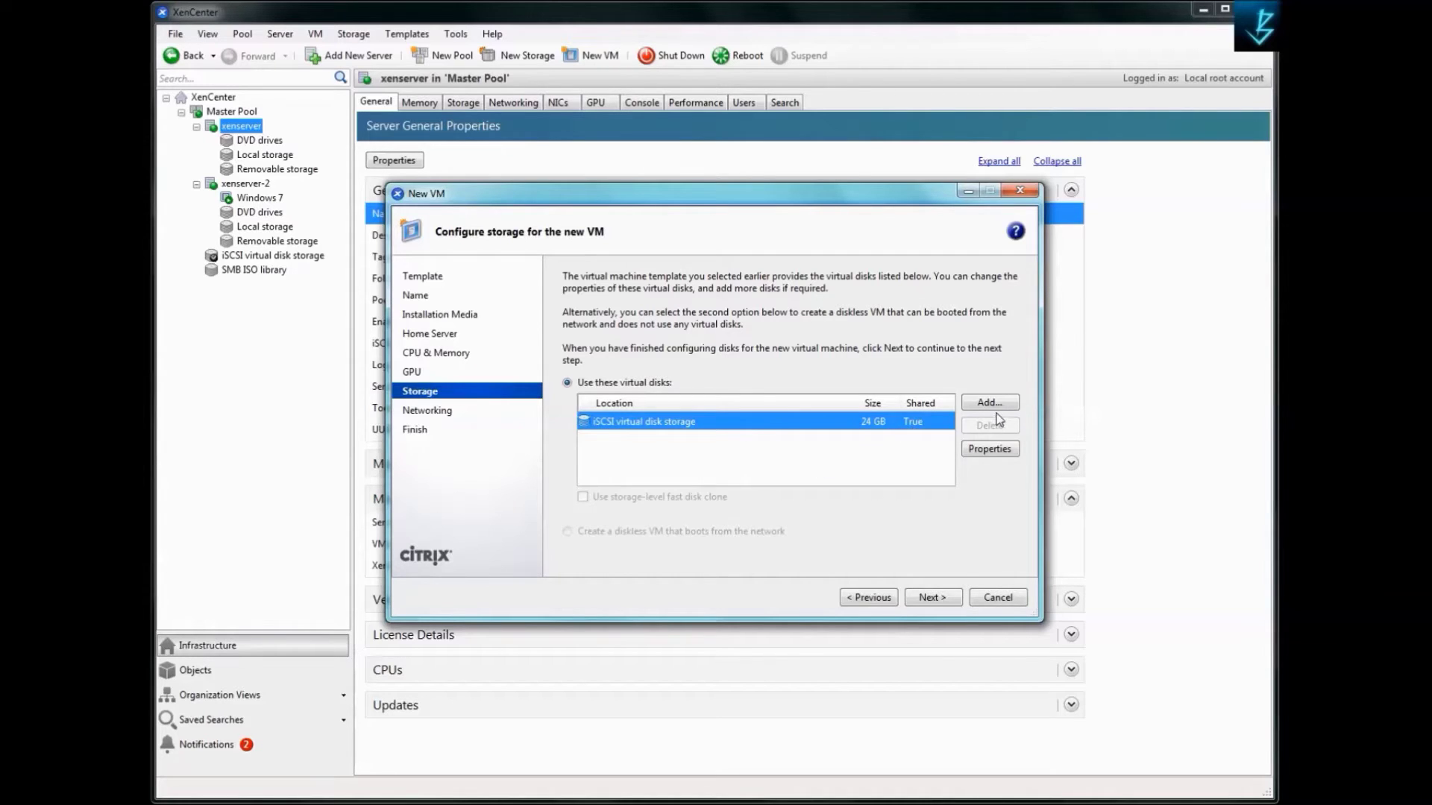
left_click(939, 601)
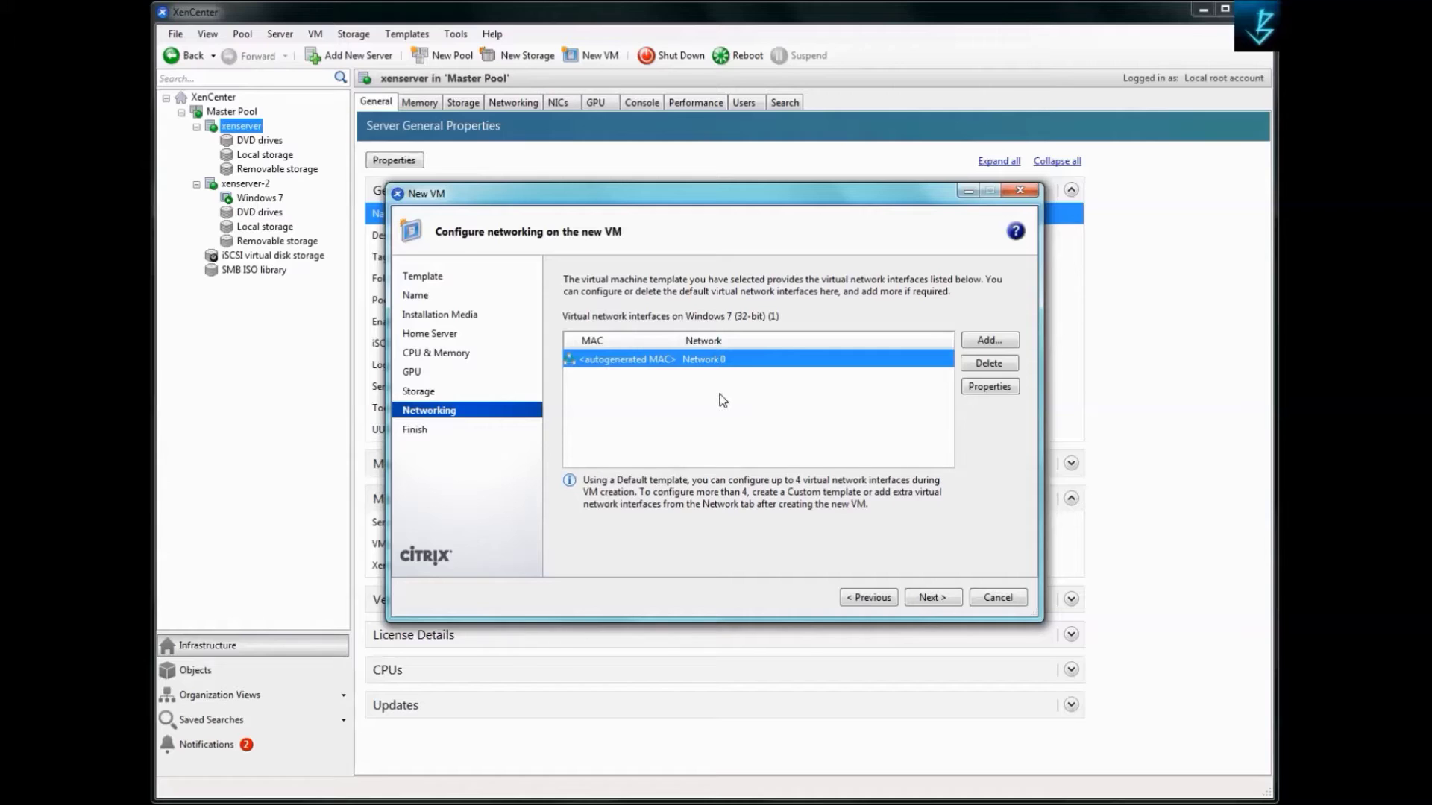
left_click(933, 606)
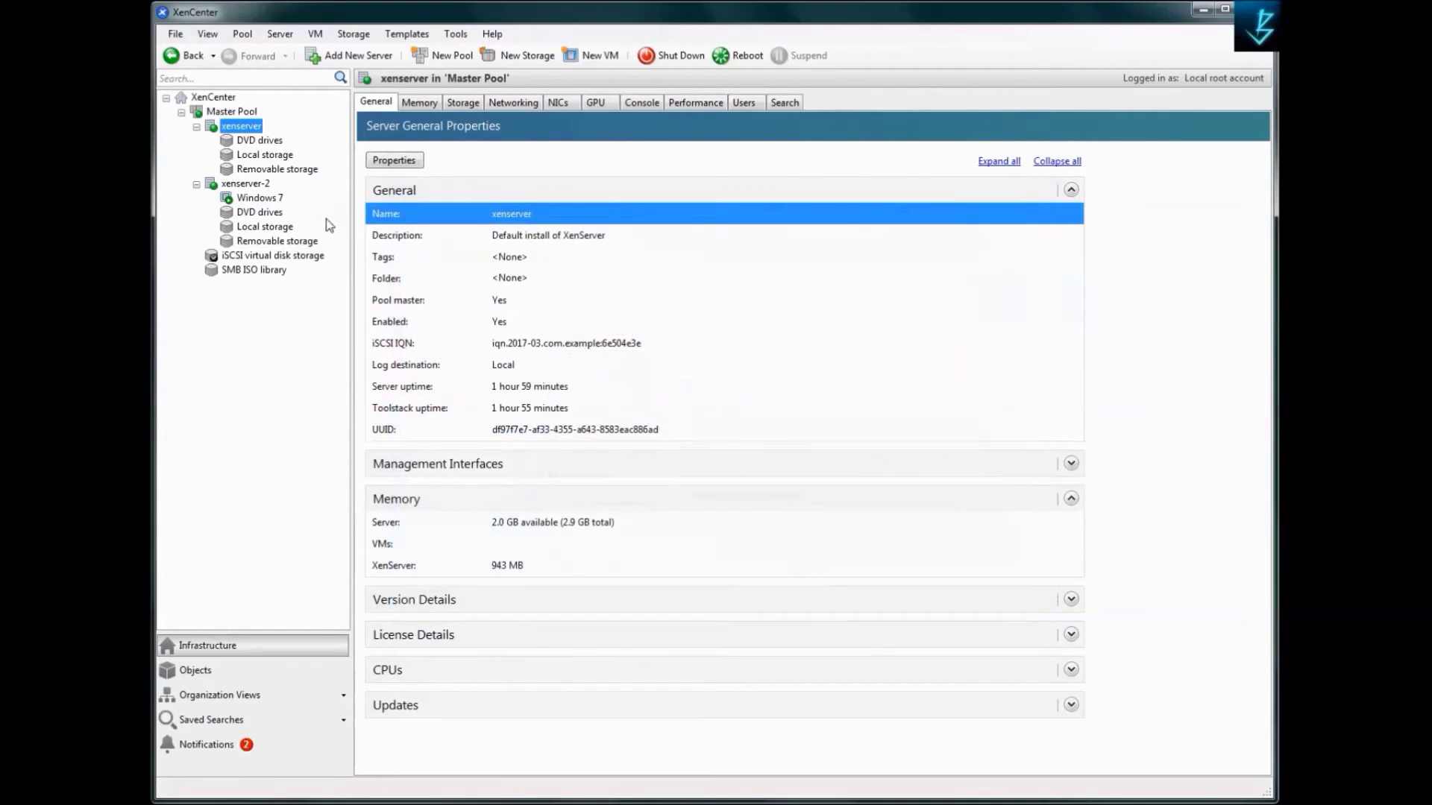
- Show the console of the Windows 7 VM on xenserver-2 and scale it to fit
left_click(265, 199)
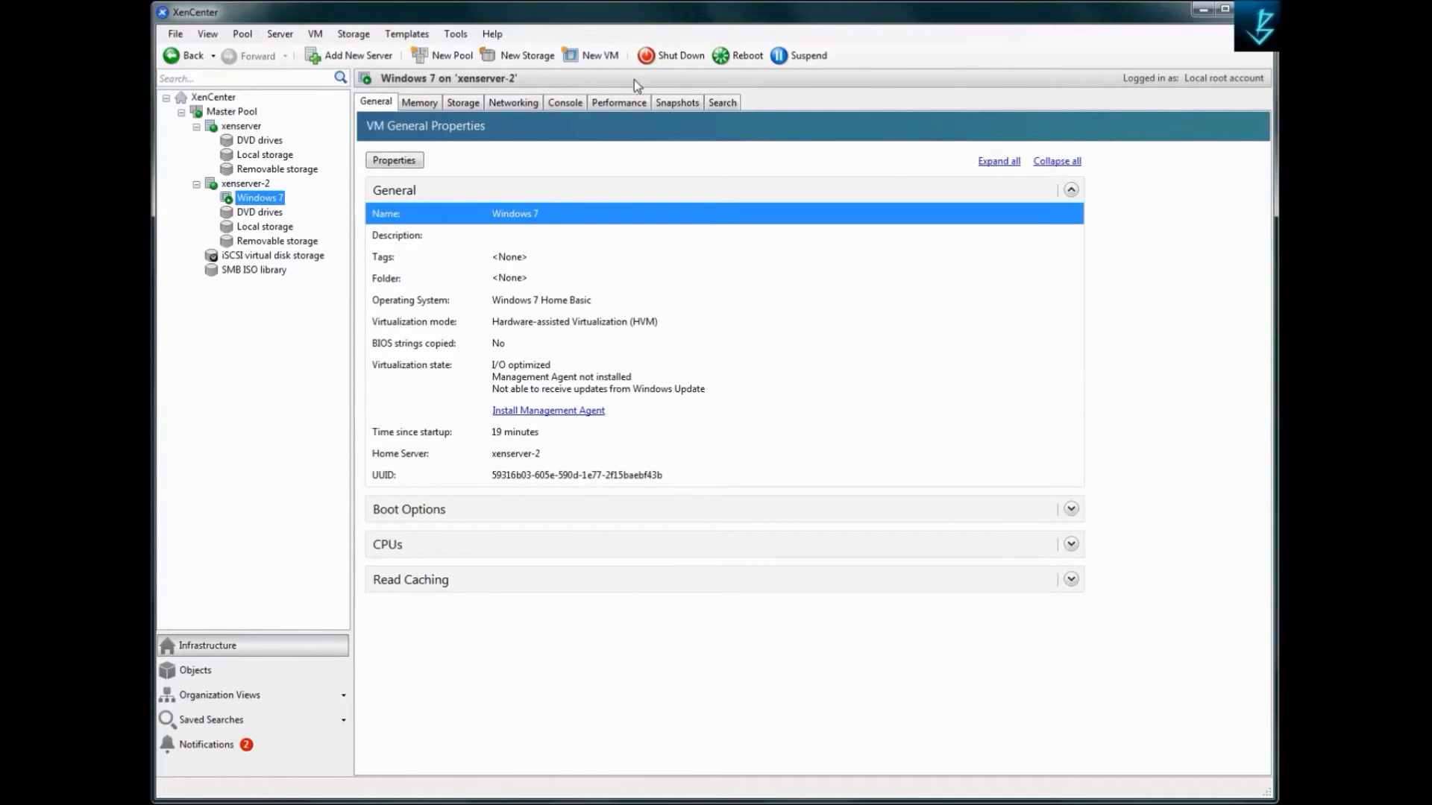
left_click(567, 104)
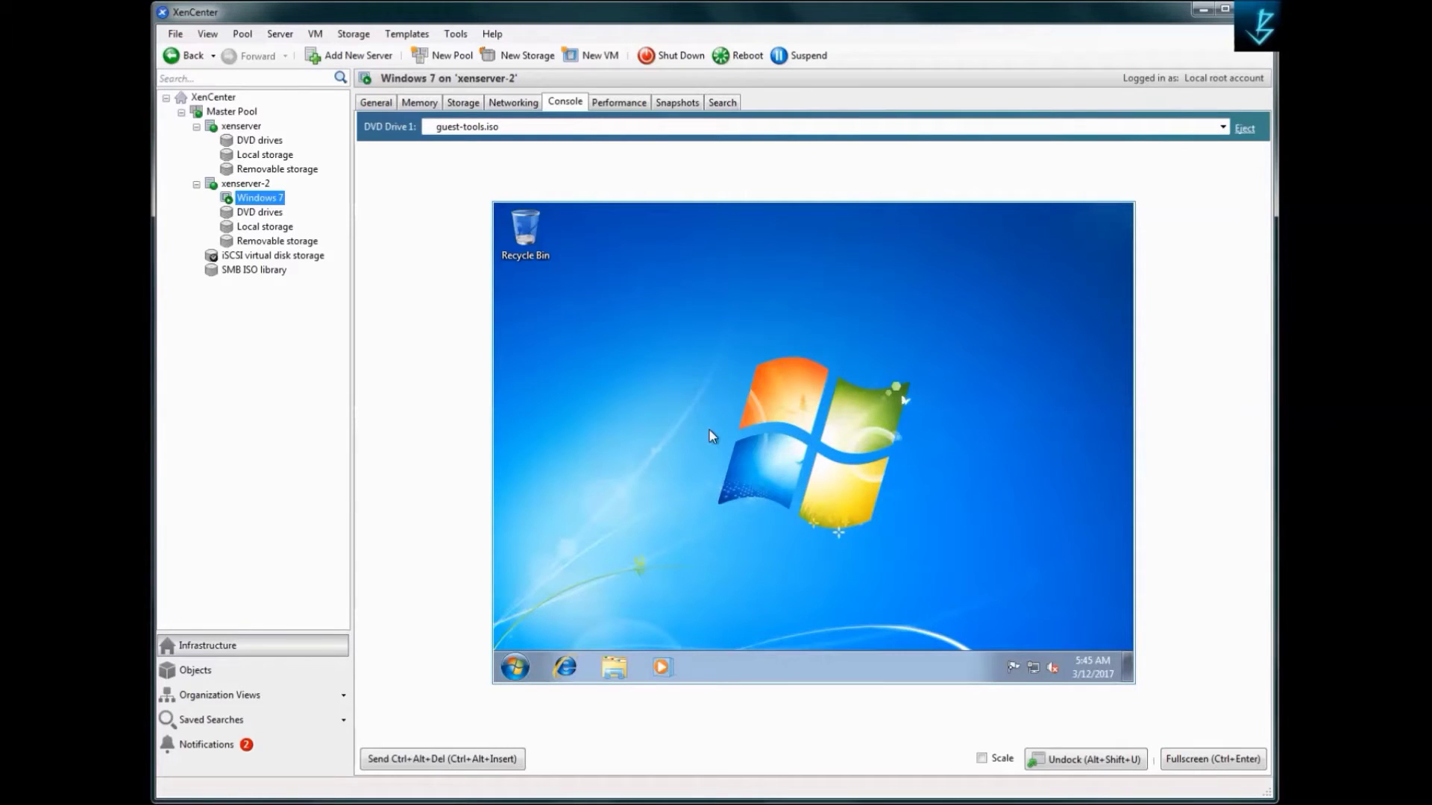
left_click(982, 759)
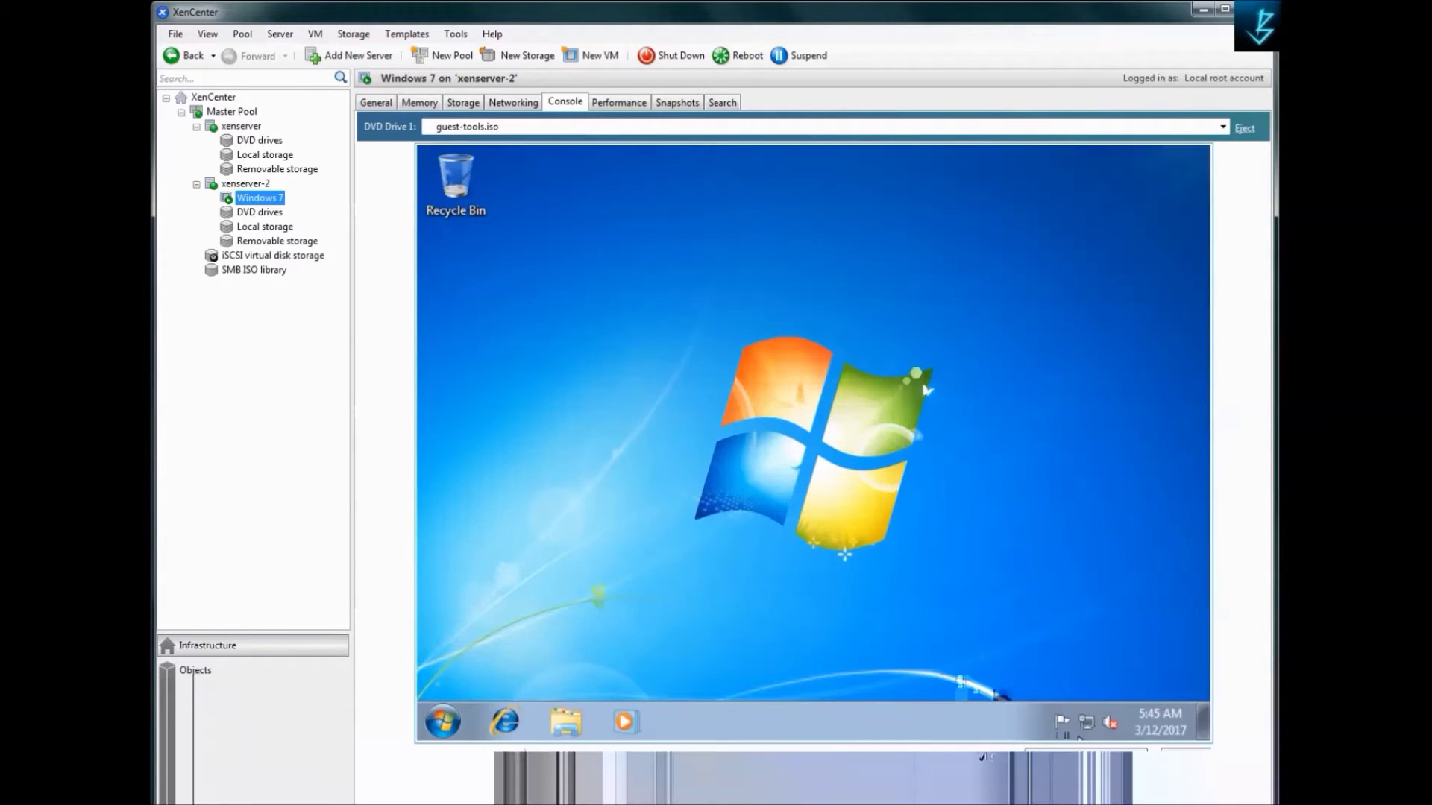
- Undock the Windows 7 console into its own window, find it again from the main window, and redock it
left_click(1087, 768)
left_click_drag(393, 127, 637, 131)
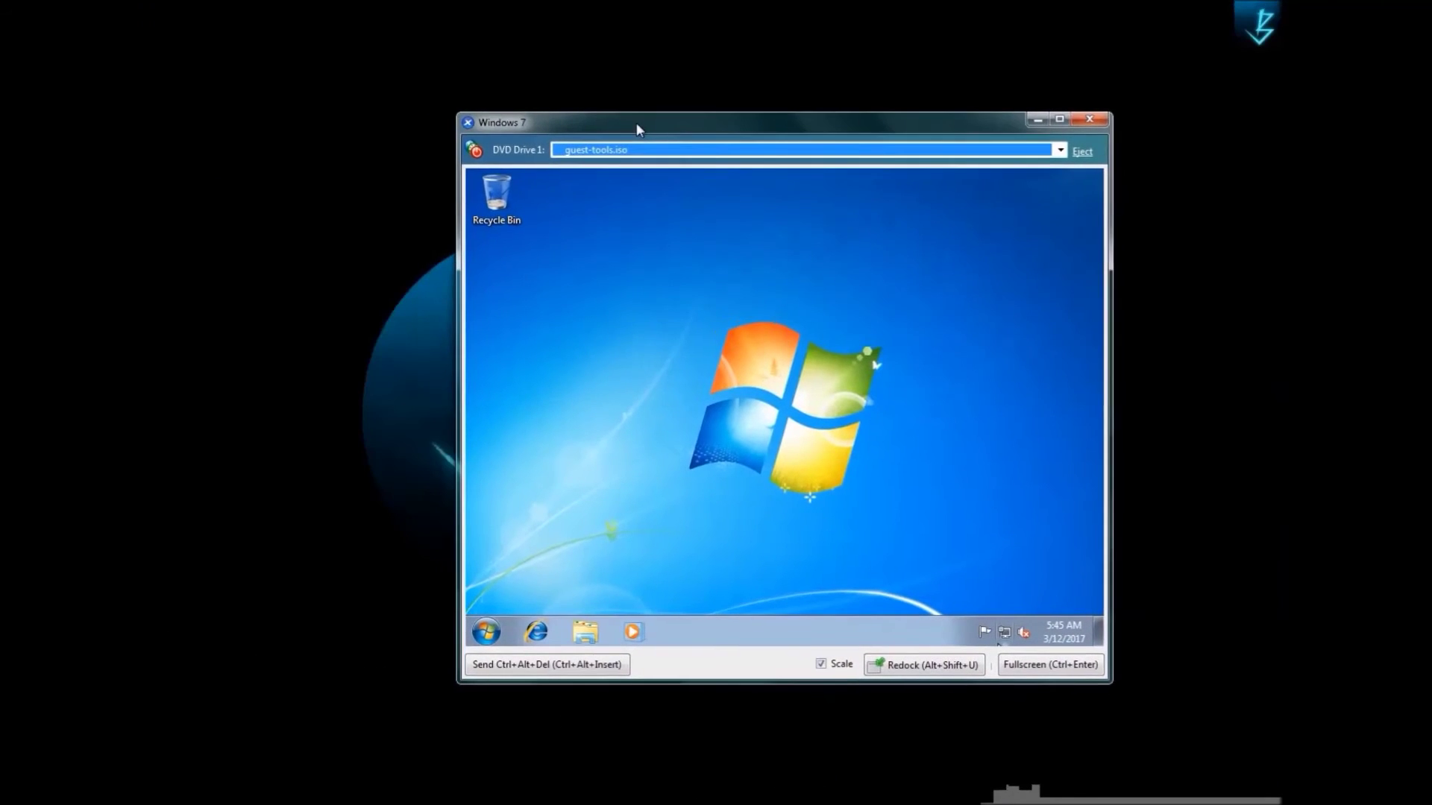
left_click(215, 781)
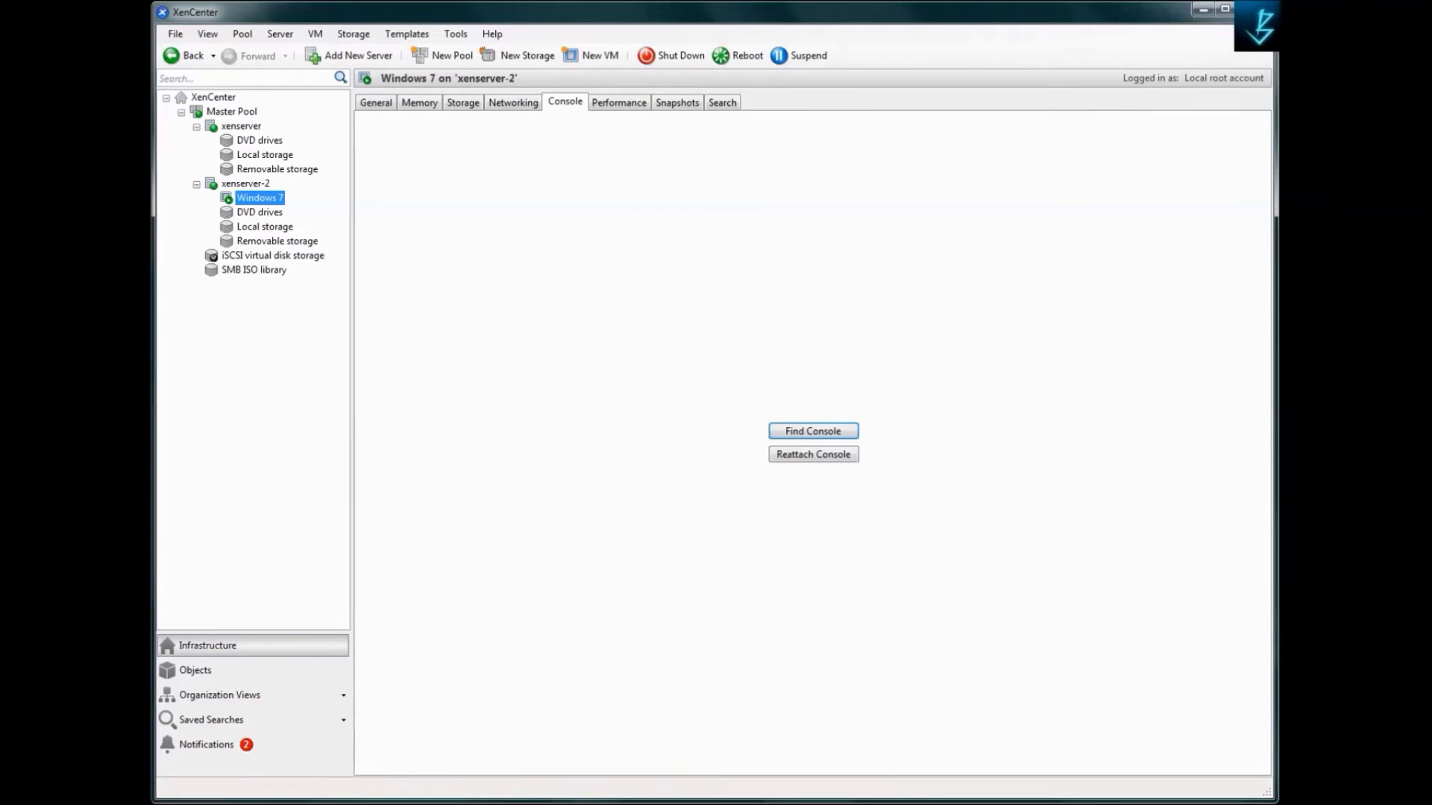
left_click(814, 435)
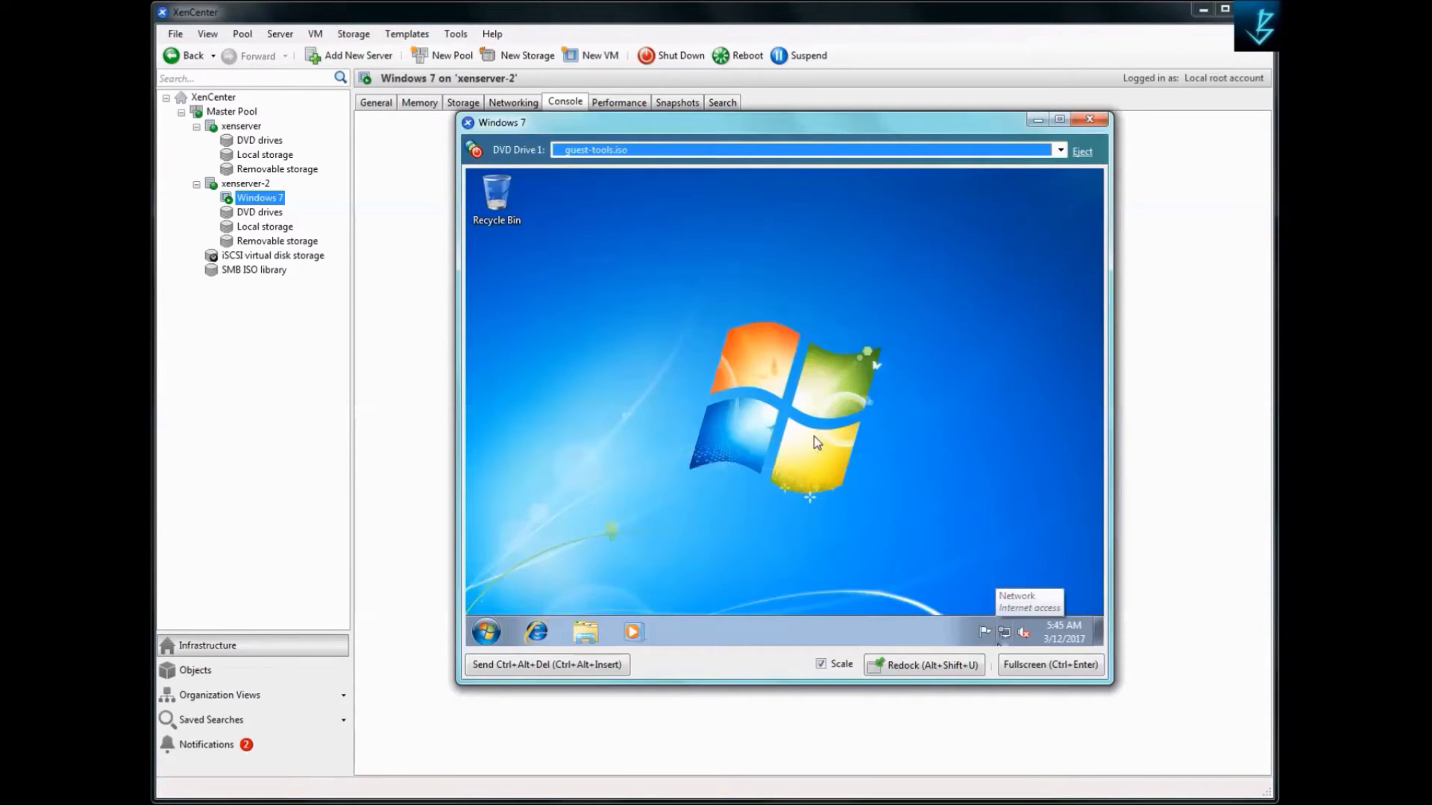
left_click(923, 662)
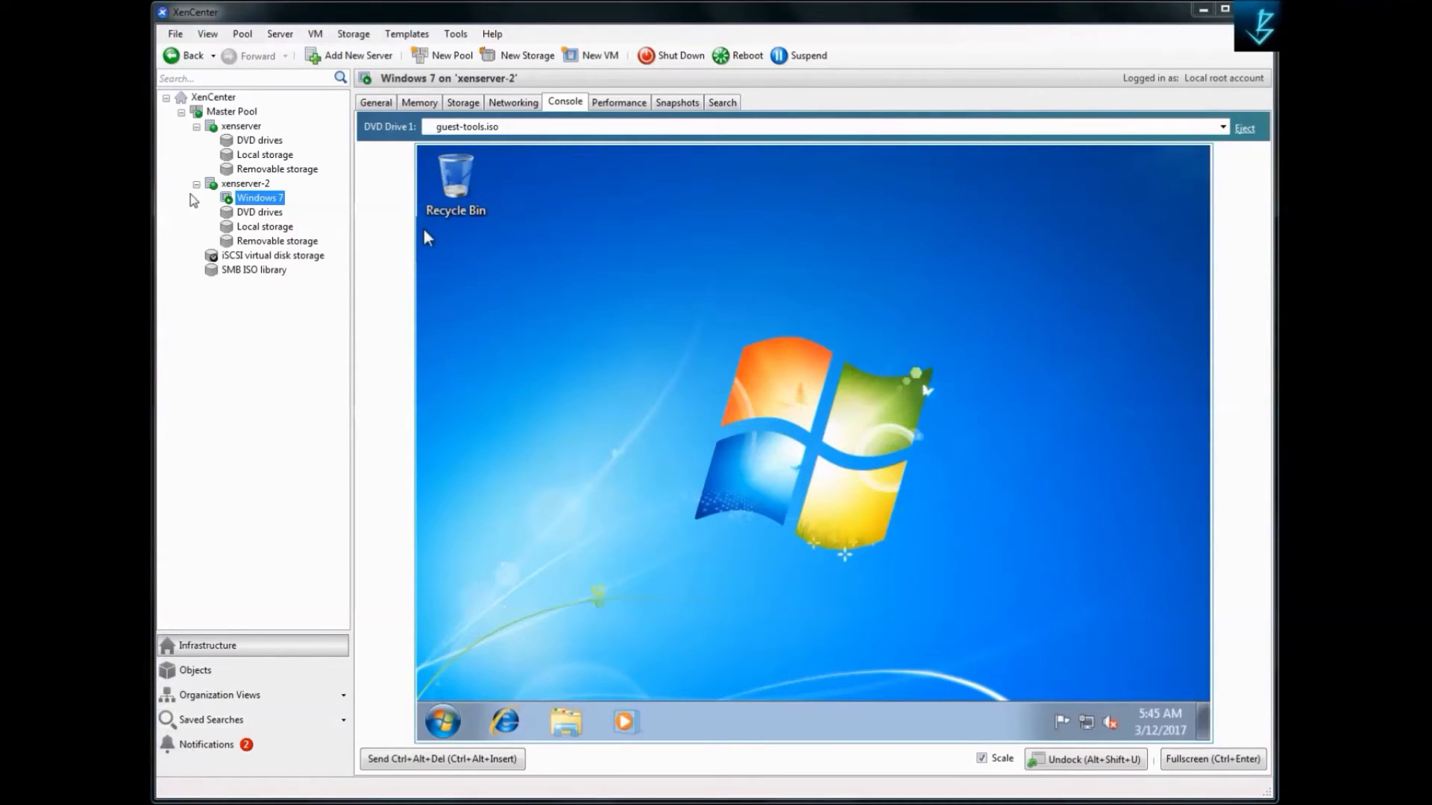
- Review the Windows 7 VM's management options and start the XenServer Tools installation for it
right_click(237, 200)
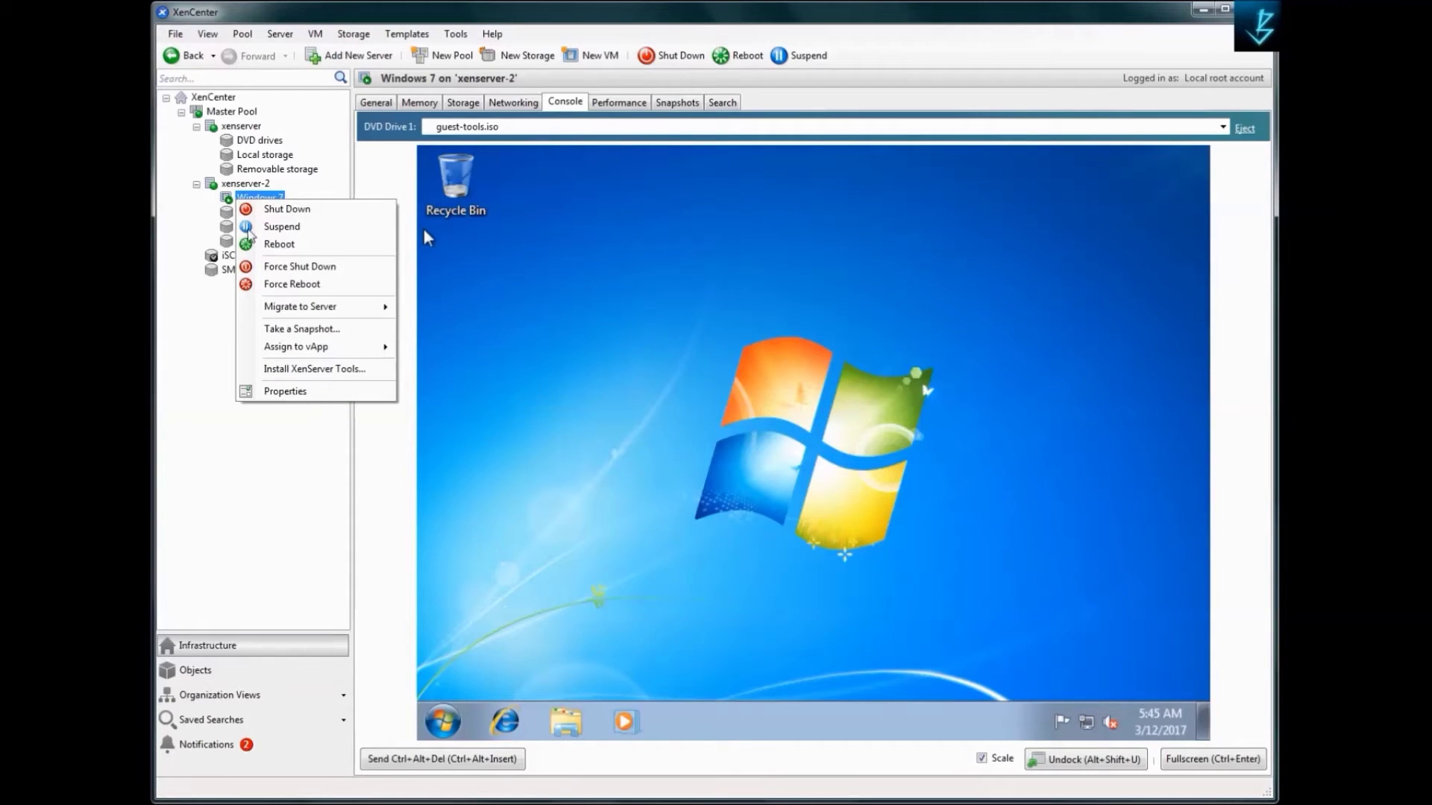
mouse_move(320, 310)
left_click(221, 447)
right_click(252, 198)
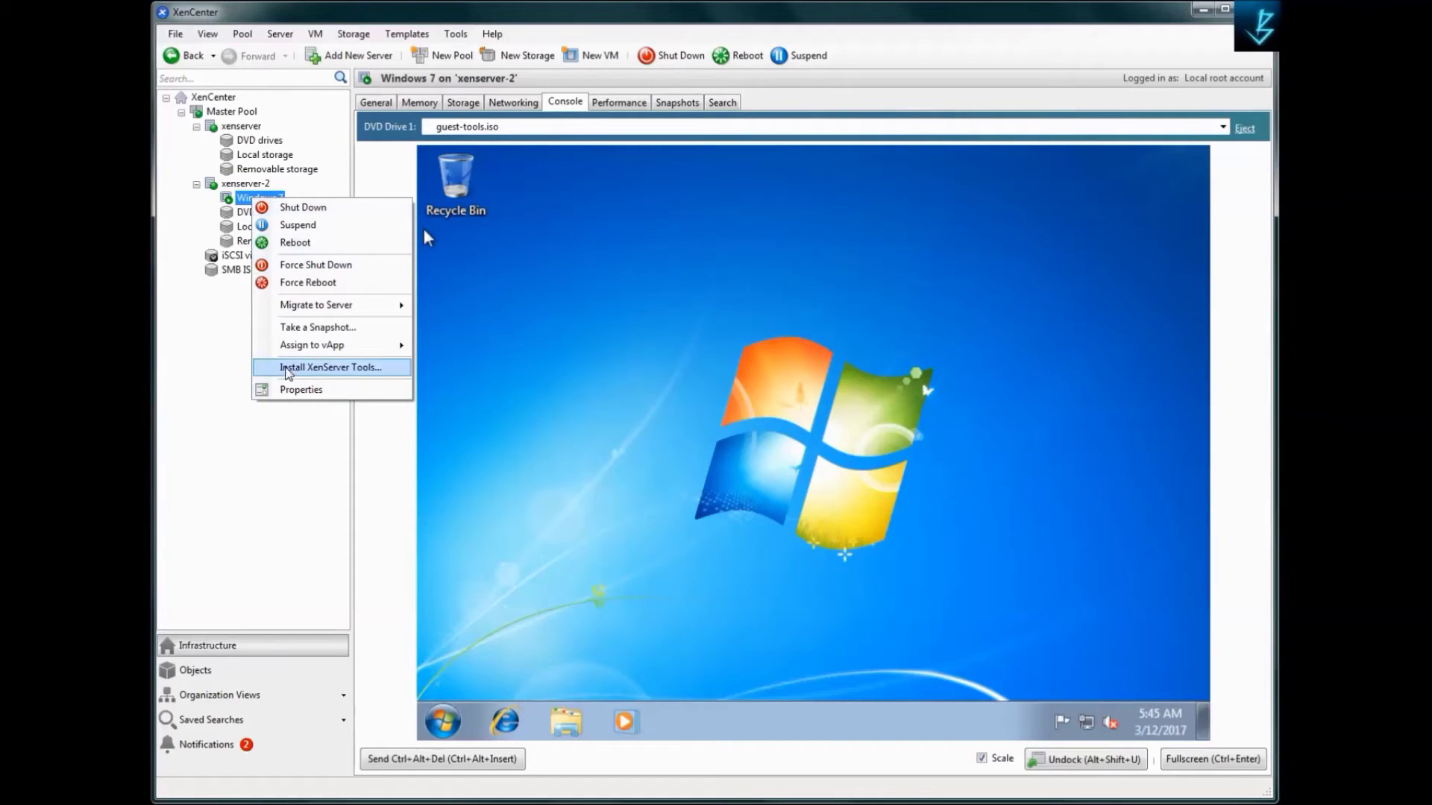
left_click(340, 368)
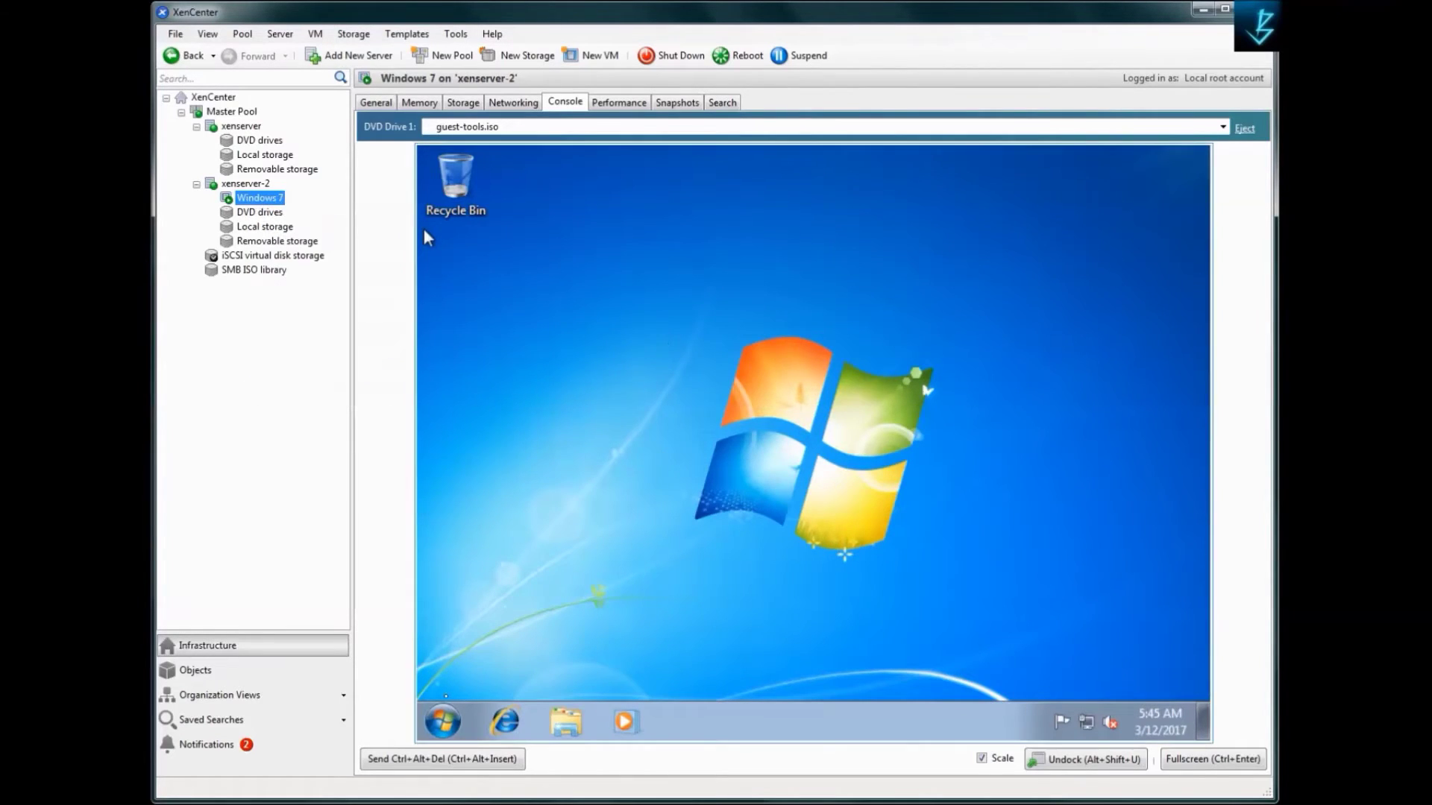
- Examine the drives in the Windows 7 guest's Computer window and close it
left_click(449, 731)
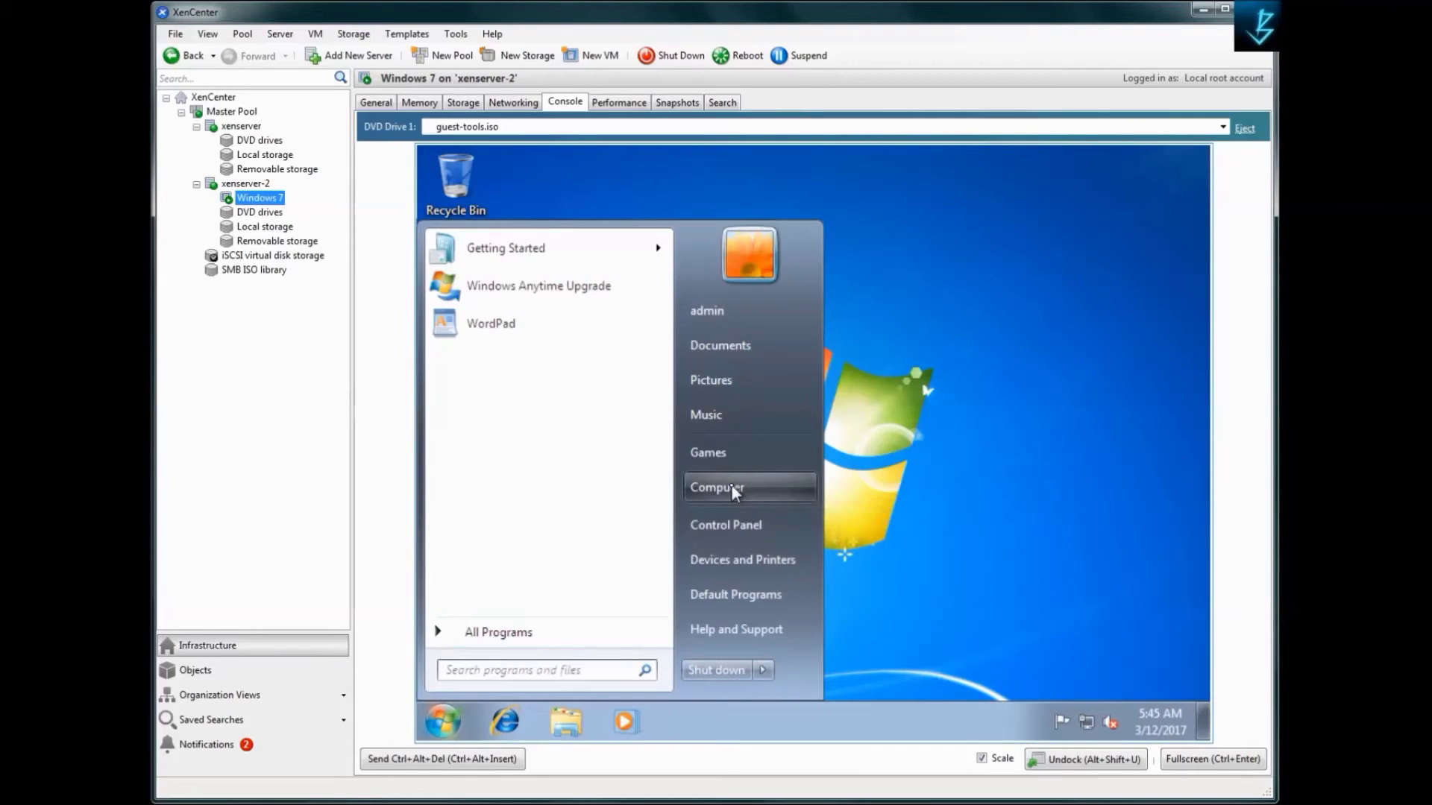
left_click(731, 488)
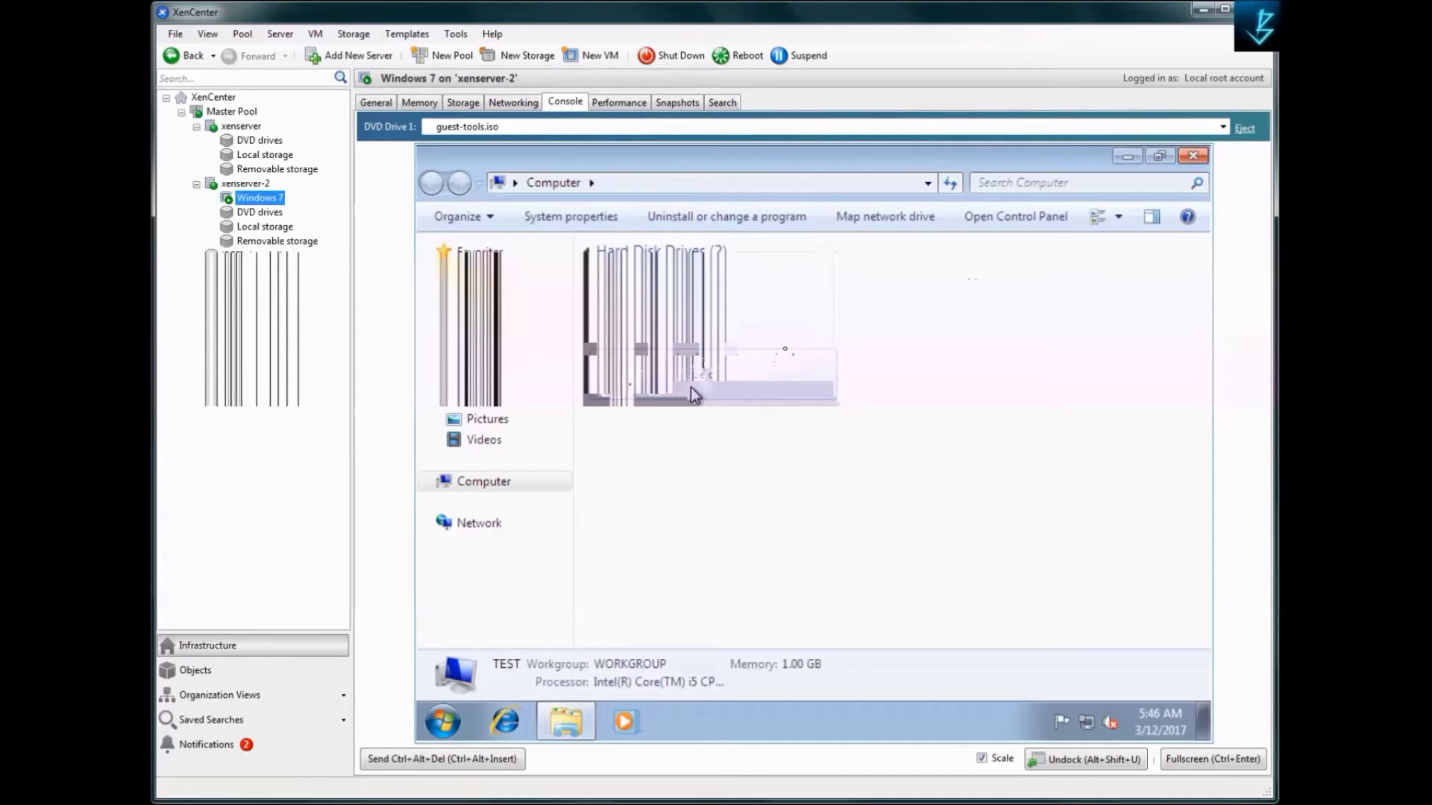
left_click(1192, 155)
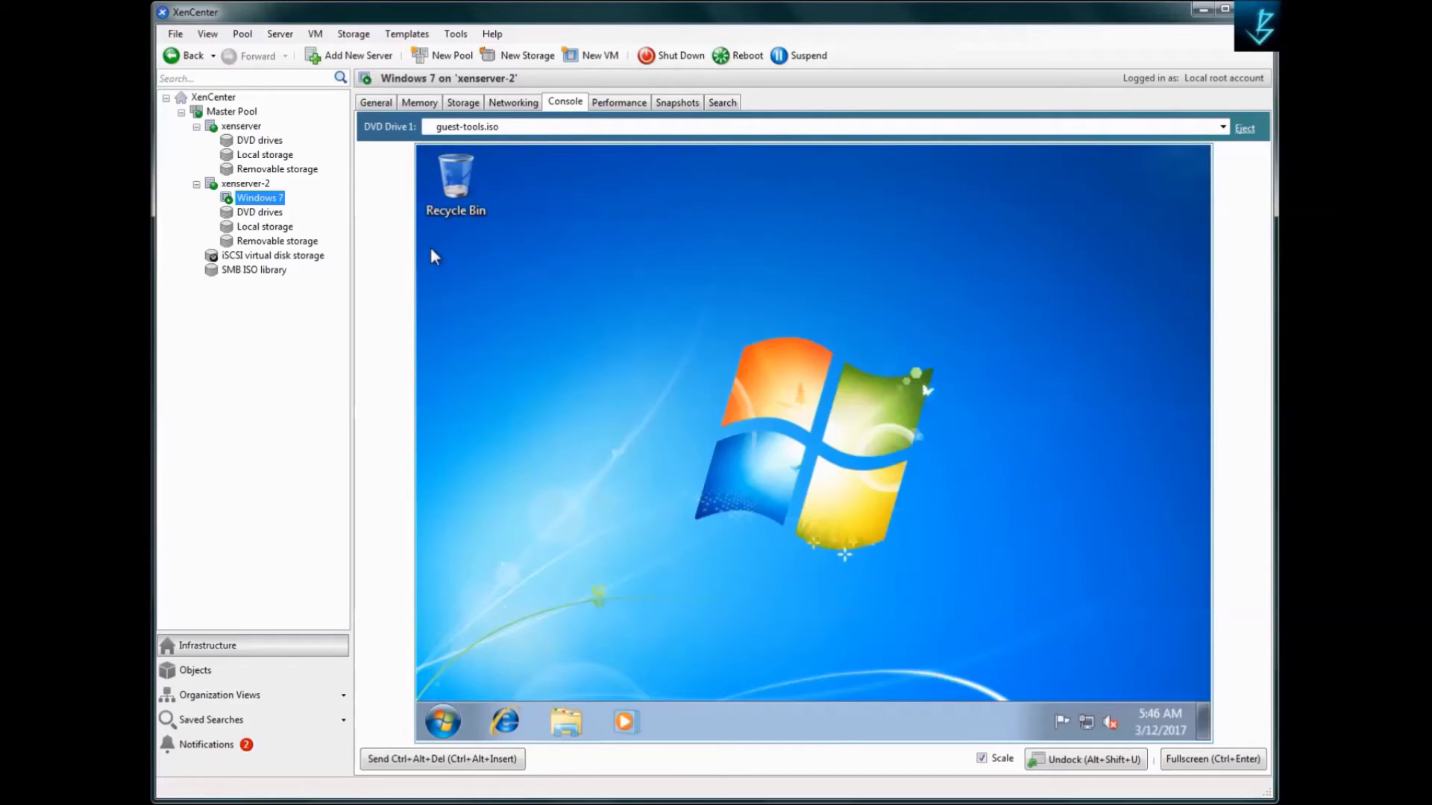
- Start the migration wizard for the Windows 7 VM with Master Pool as destination and xenserver as home server
right_click(247, 200)
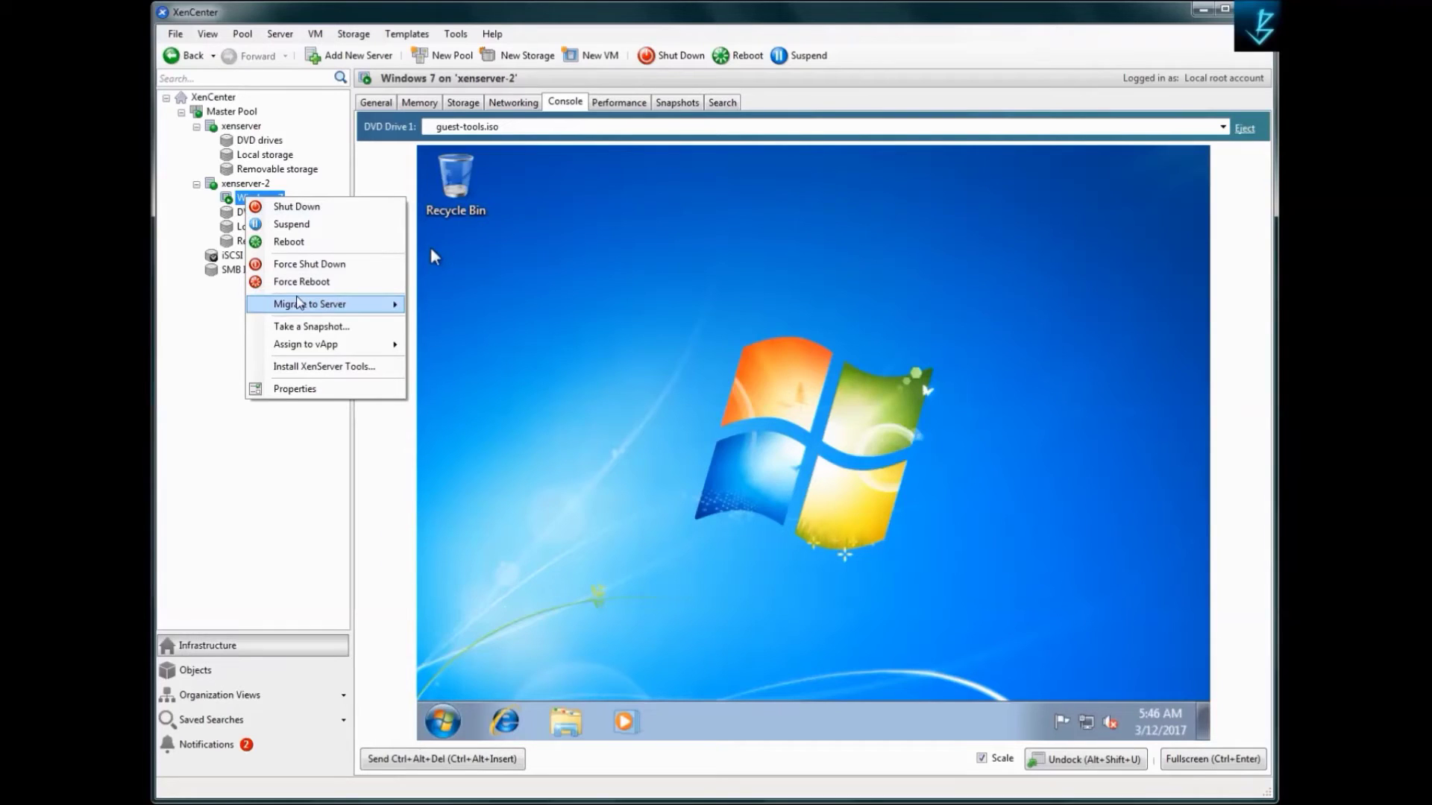
mouse_move(292, 305)
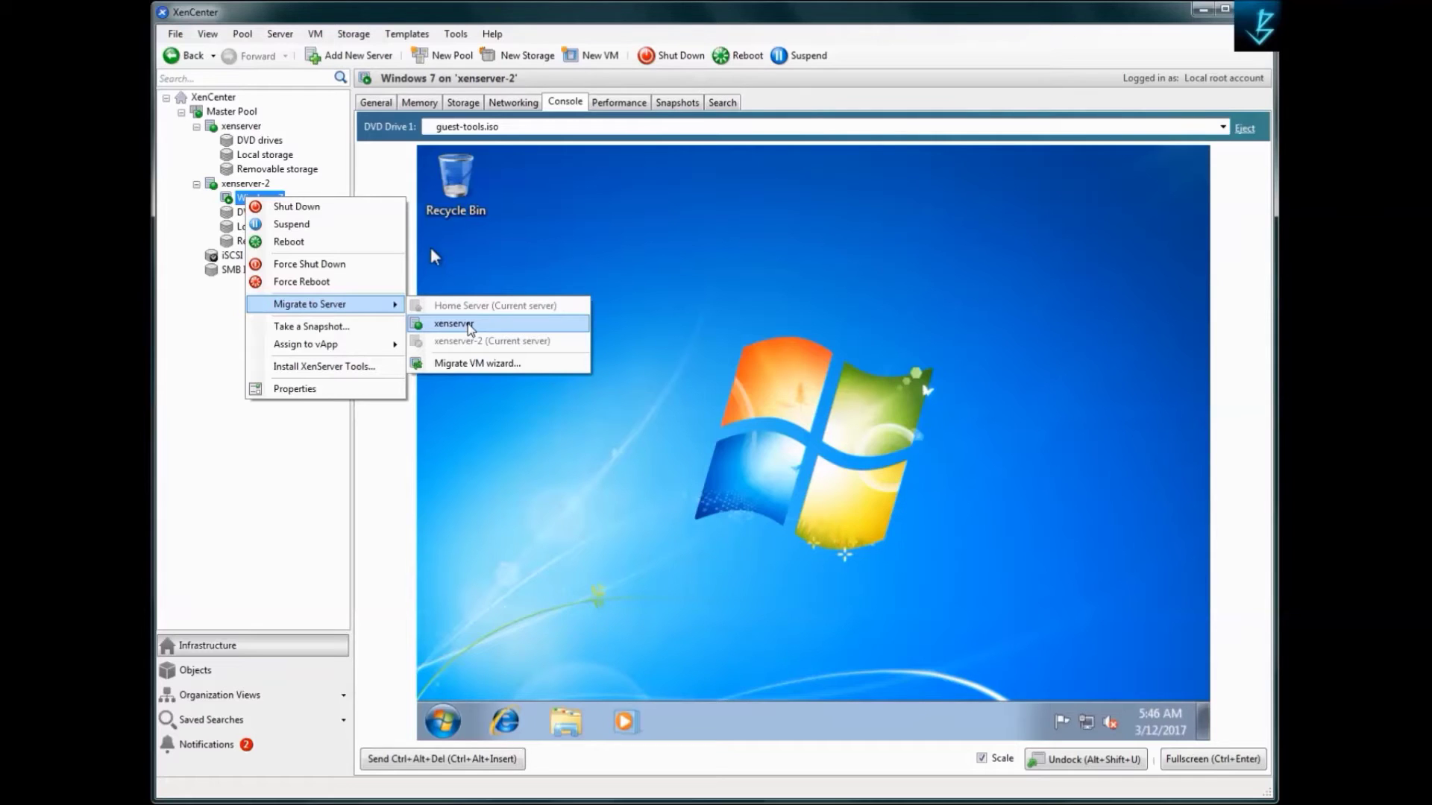
left_click(490, 365)
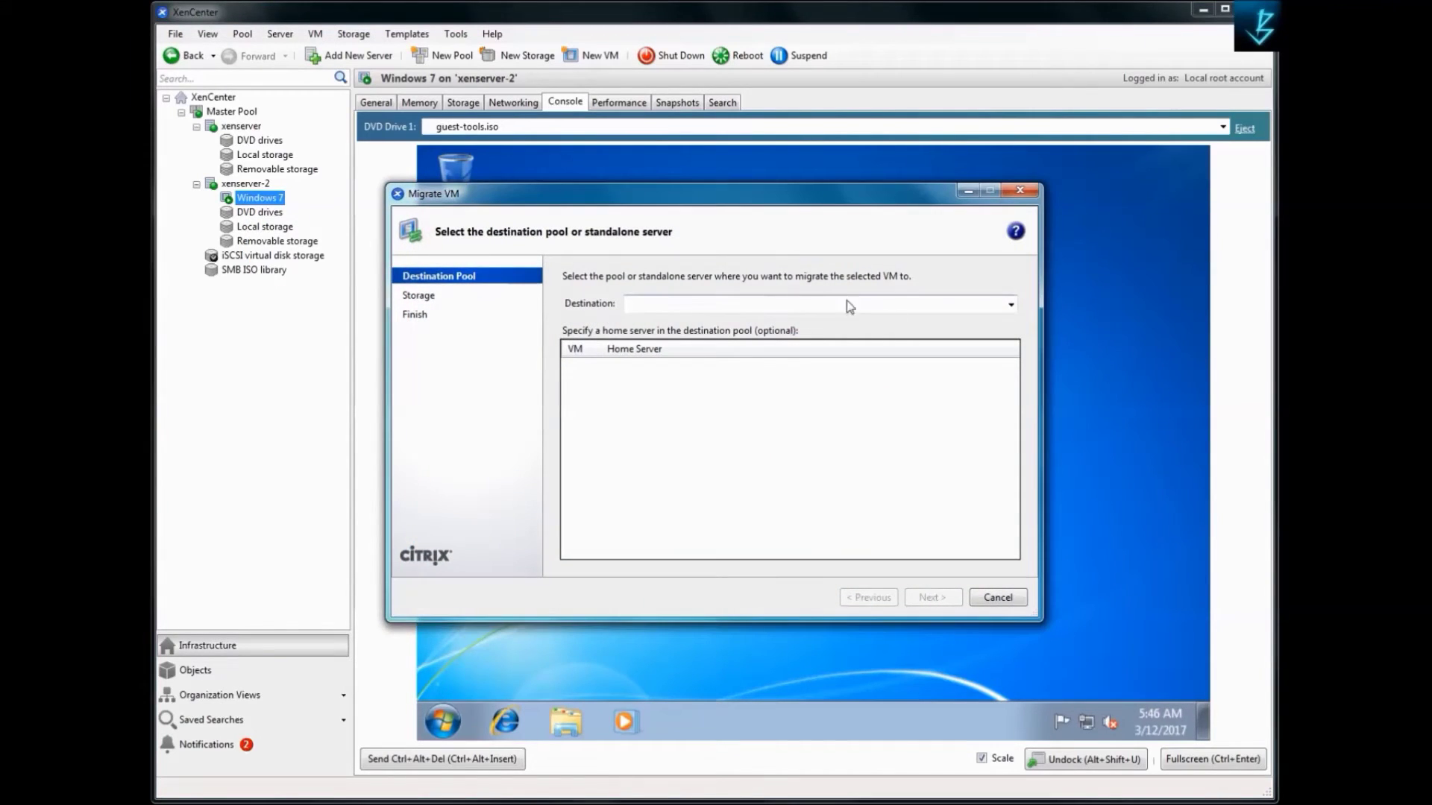
left_click(1011, 305)
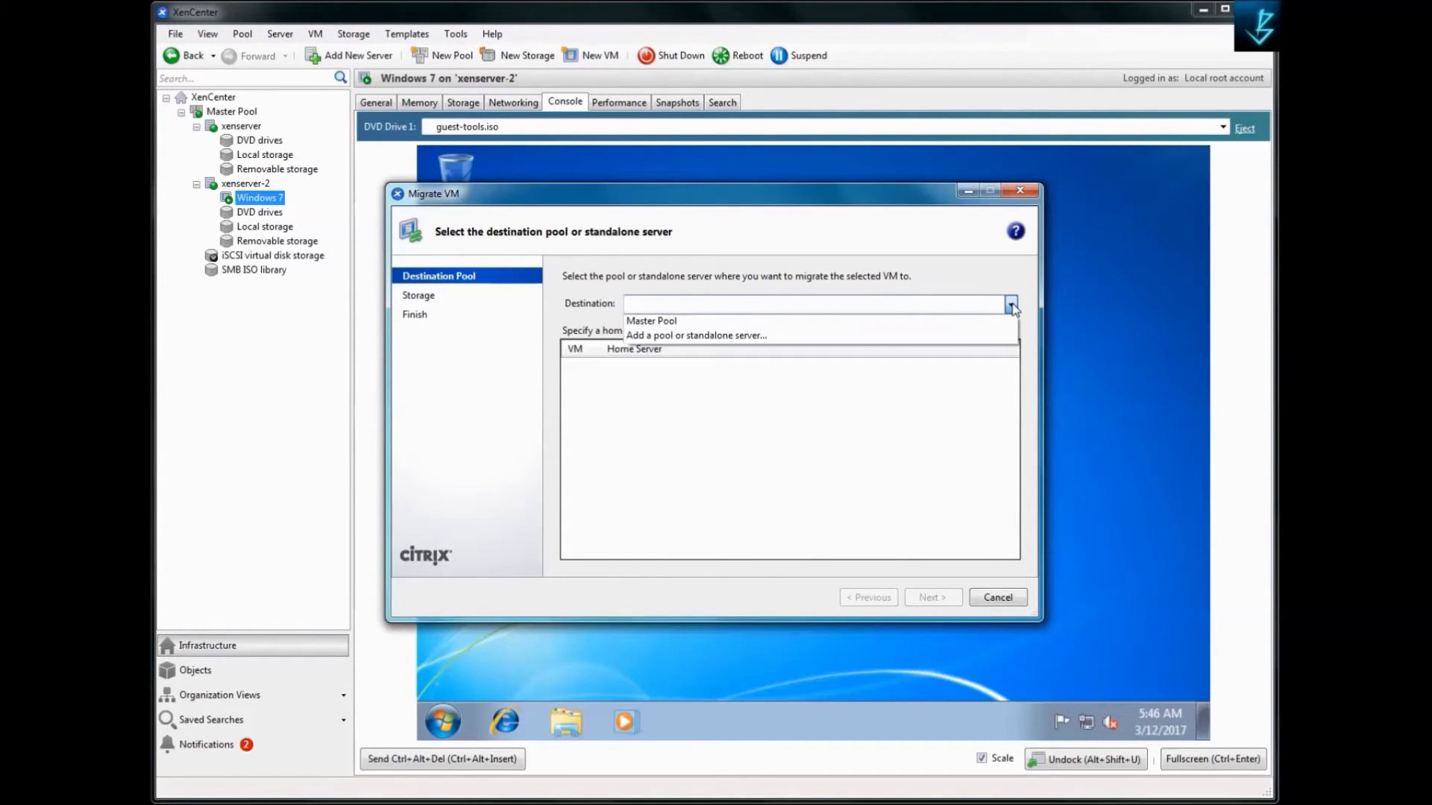
left_click(745, 320)
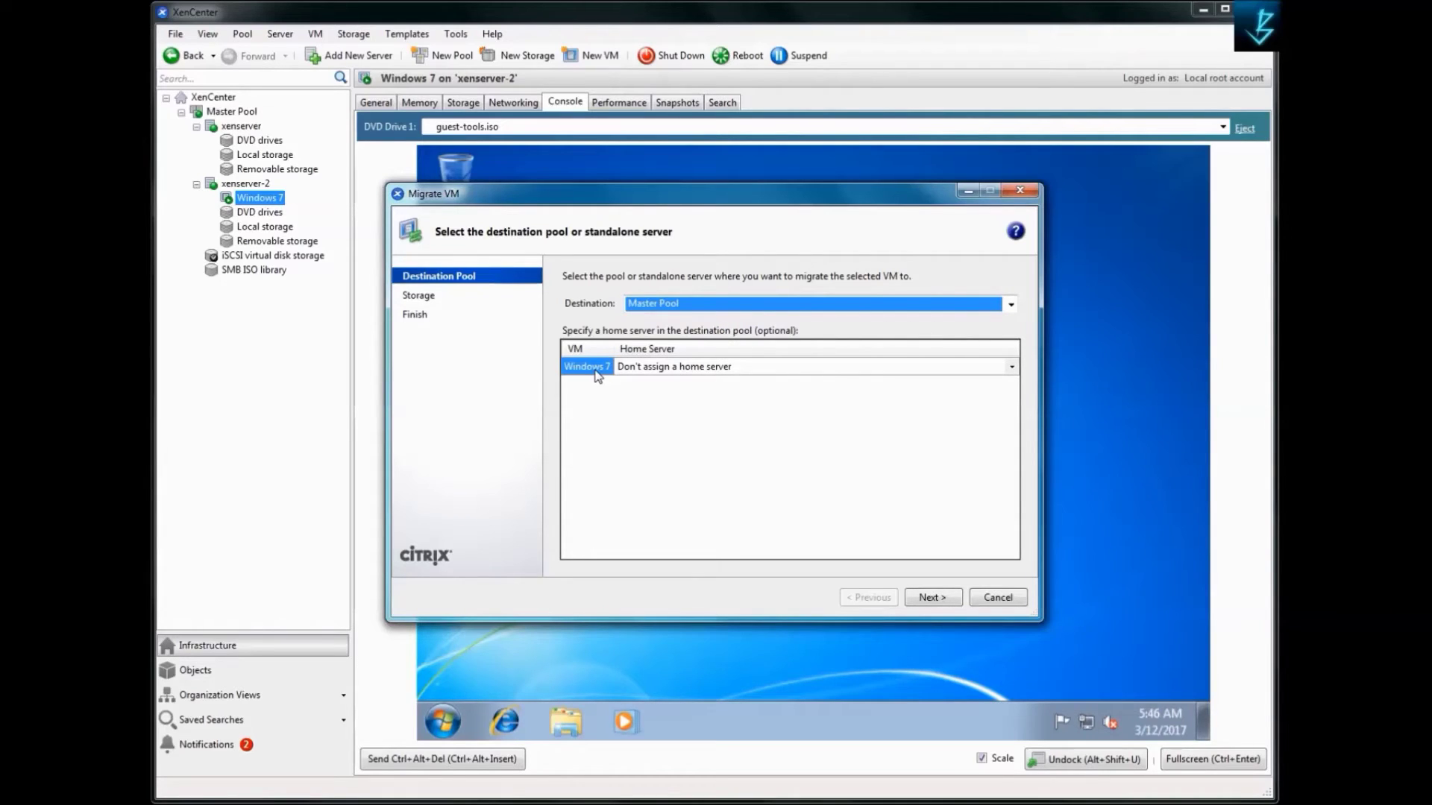
left_click(646, 369)
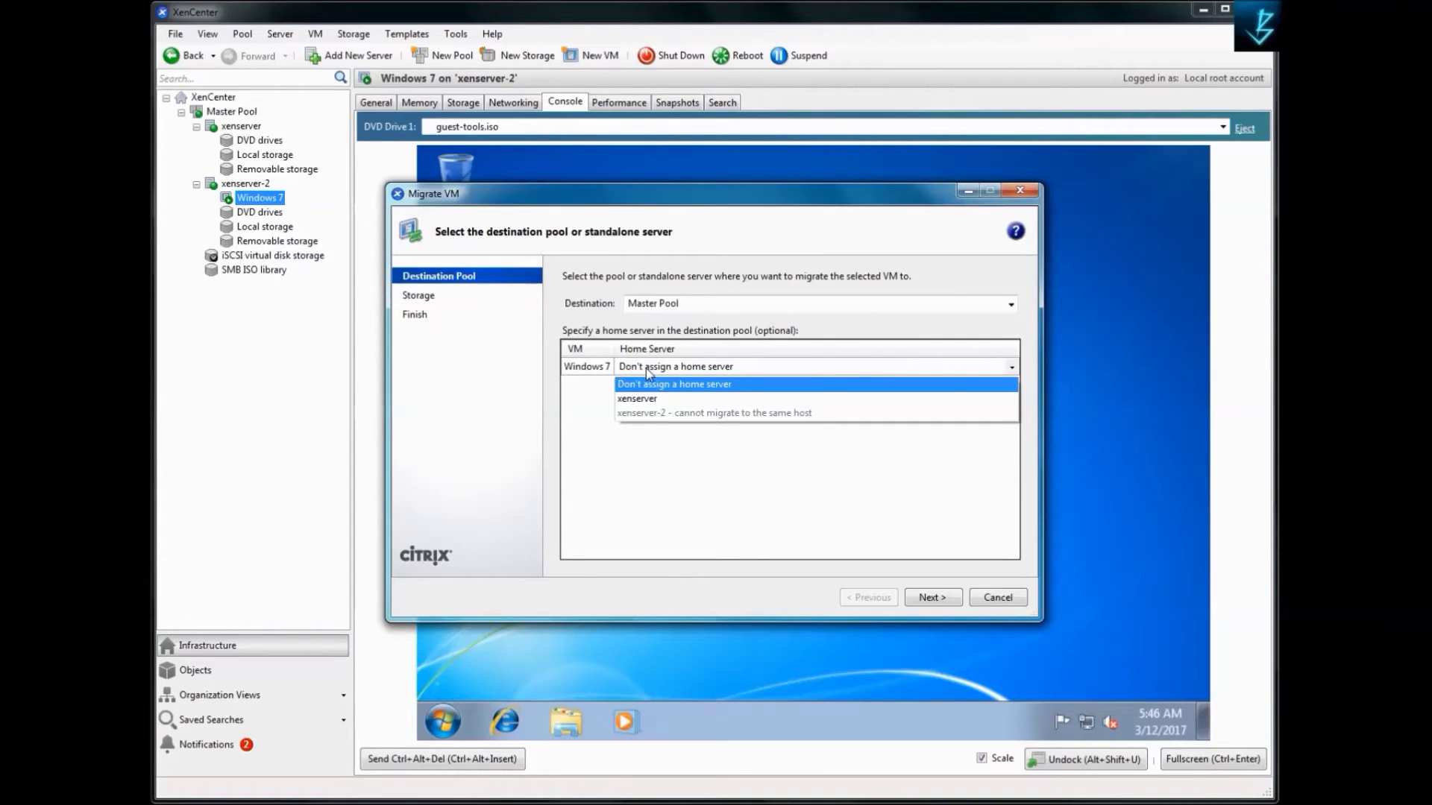
left_click(645, 369)
left_click(646, 368)
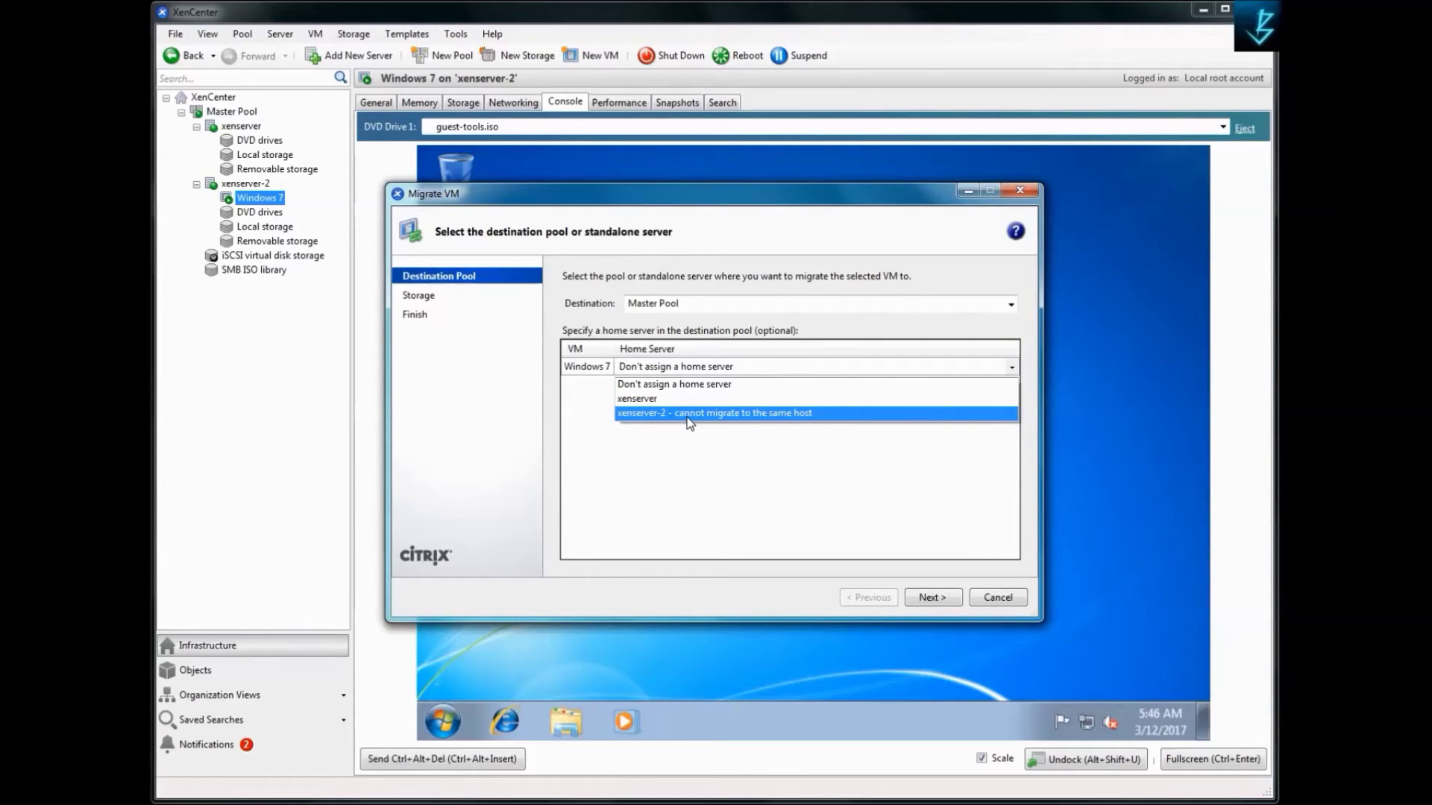
left_click(640, 400)
left_click(932, 597)
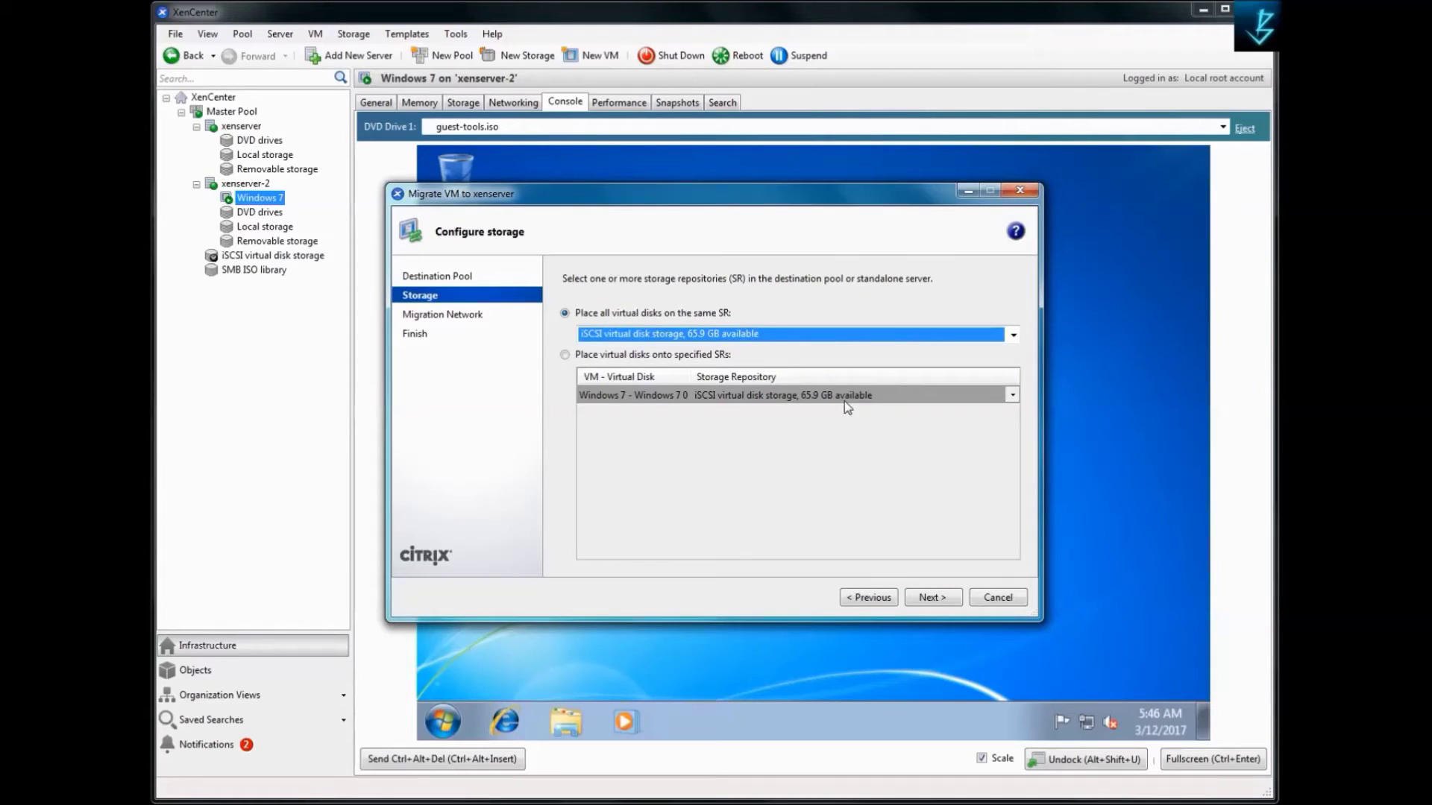
- Keep the virtual disks on iSCSI virtual disk storage, use Network 0 (management) on Master Pool, and start the Windows 7 migration
left_click(932, 597)
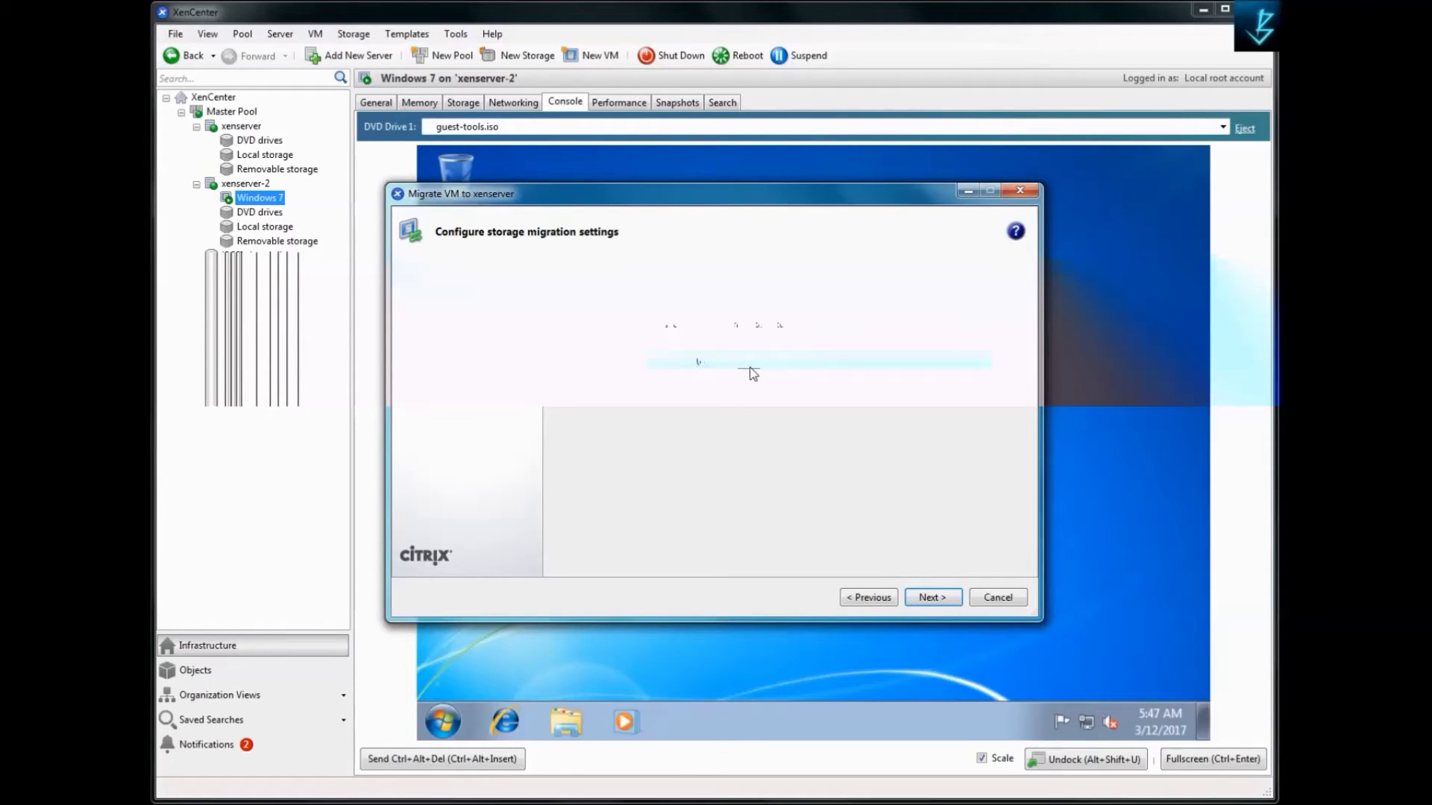
left_click(749, 365)
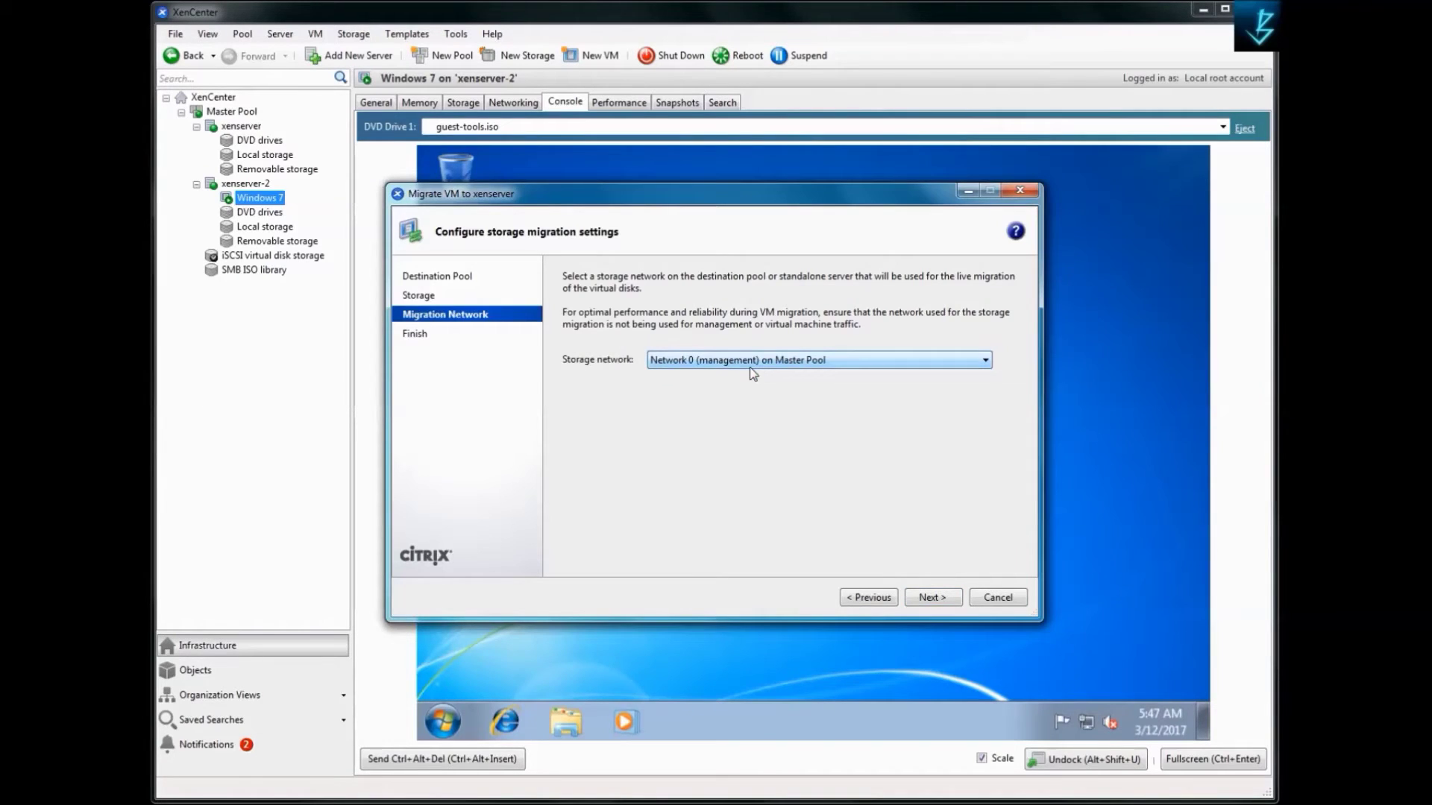
left_click(940, 599)
left_click(932, 598)
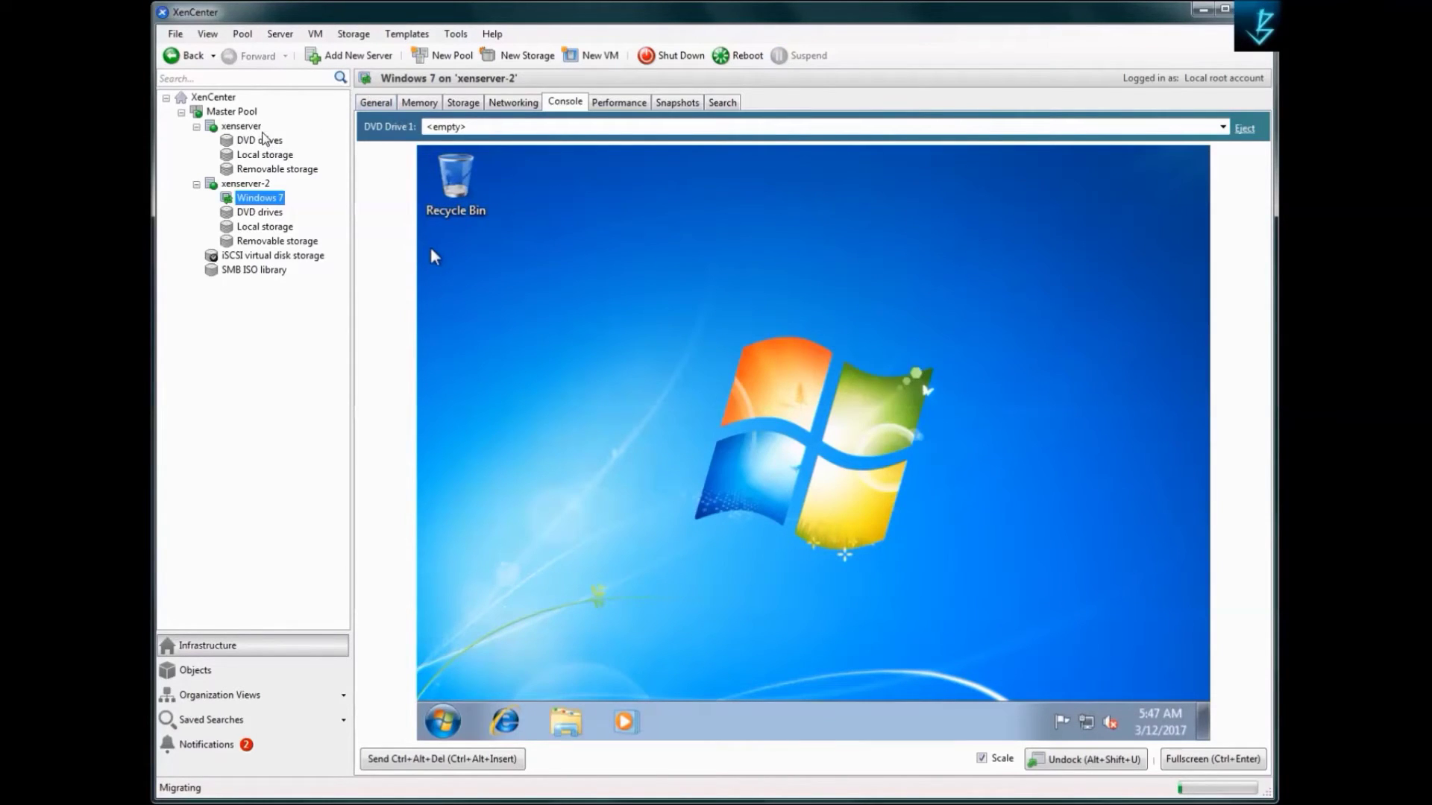
- Review the general properties of the migrated Windows 7 VM and of the xenserver host
left_click(371, 105)
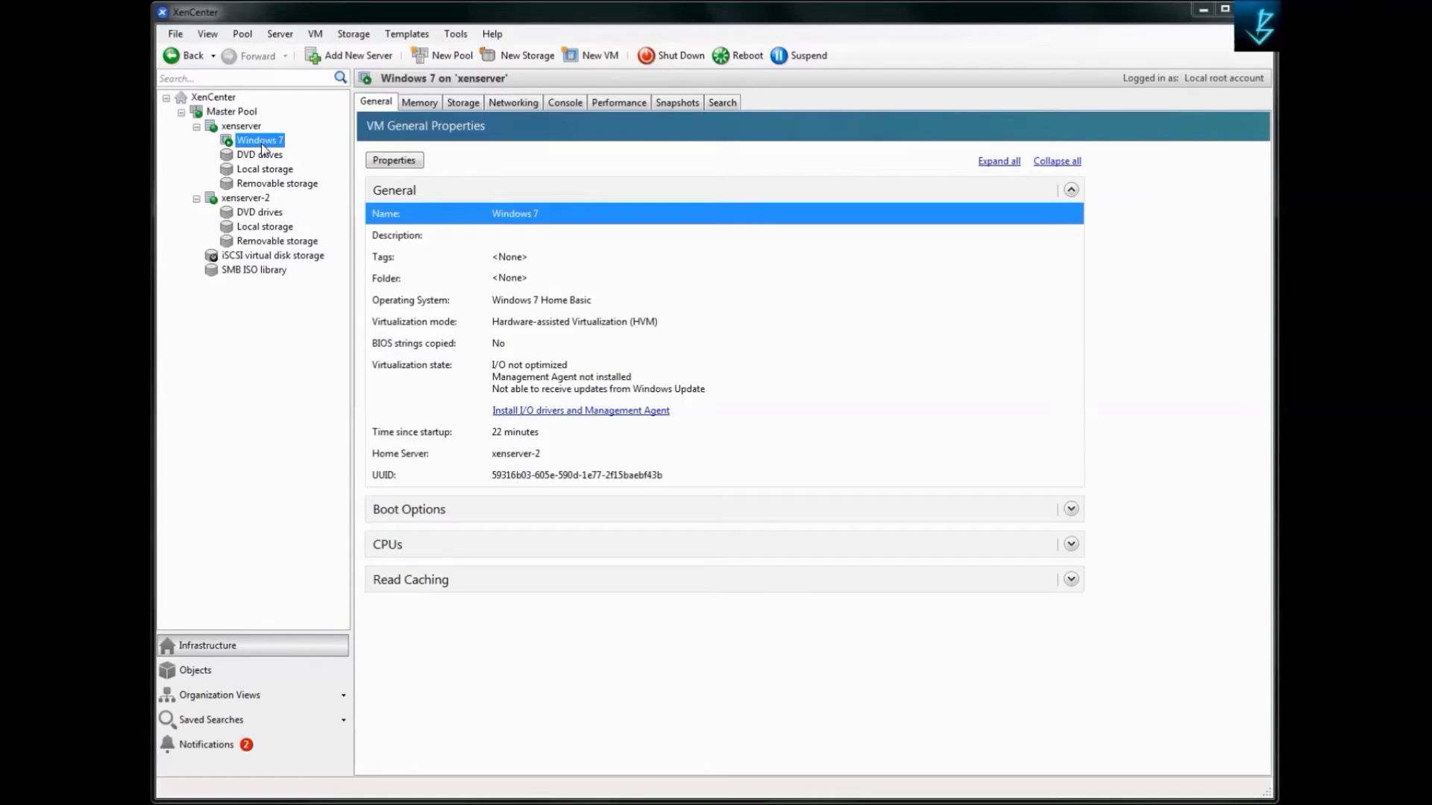
left_click(242, 127)
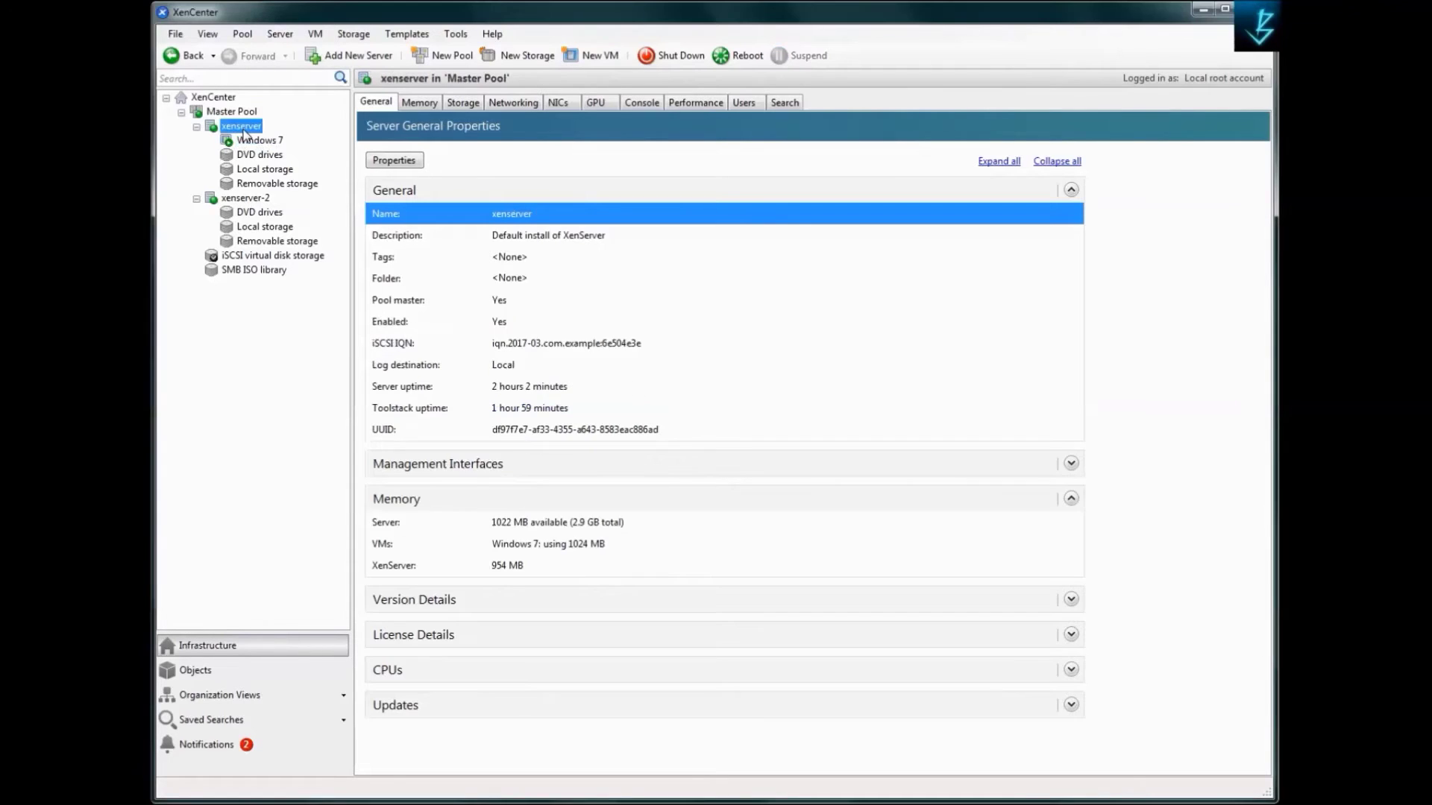
left_click(260, 141)
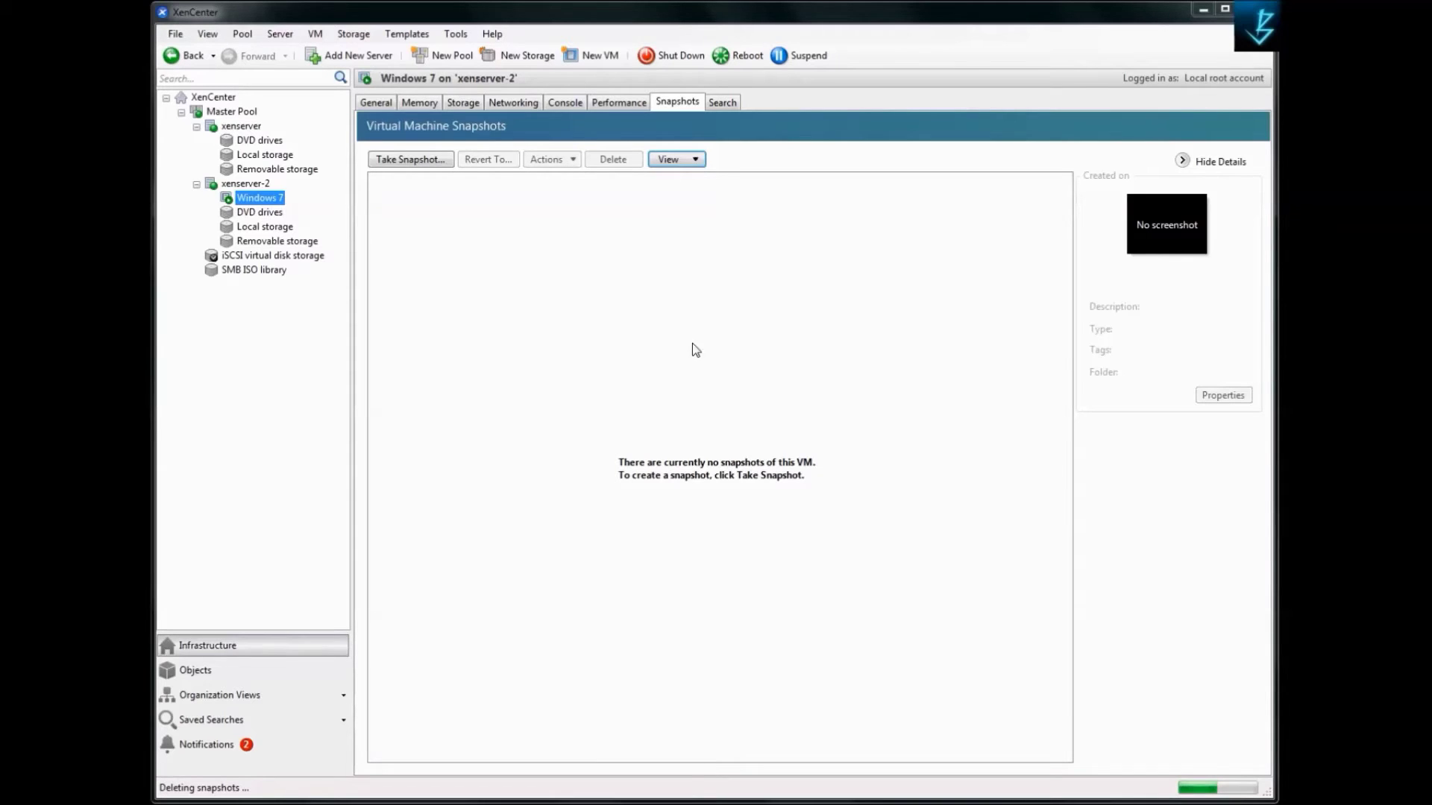
- Show the Windows 7 console scaled to fit, read the Snapshot1 text file on its desktop, and close it
left_click(555, 107)
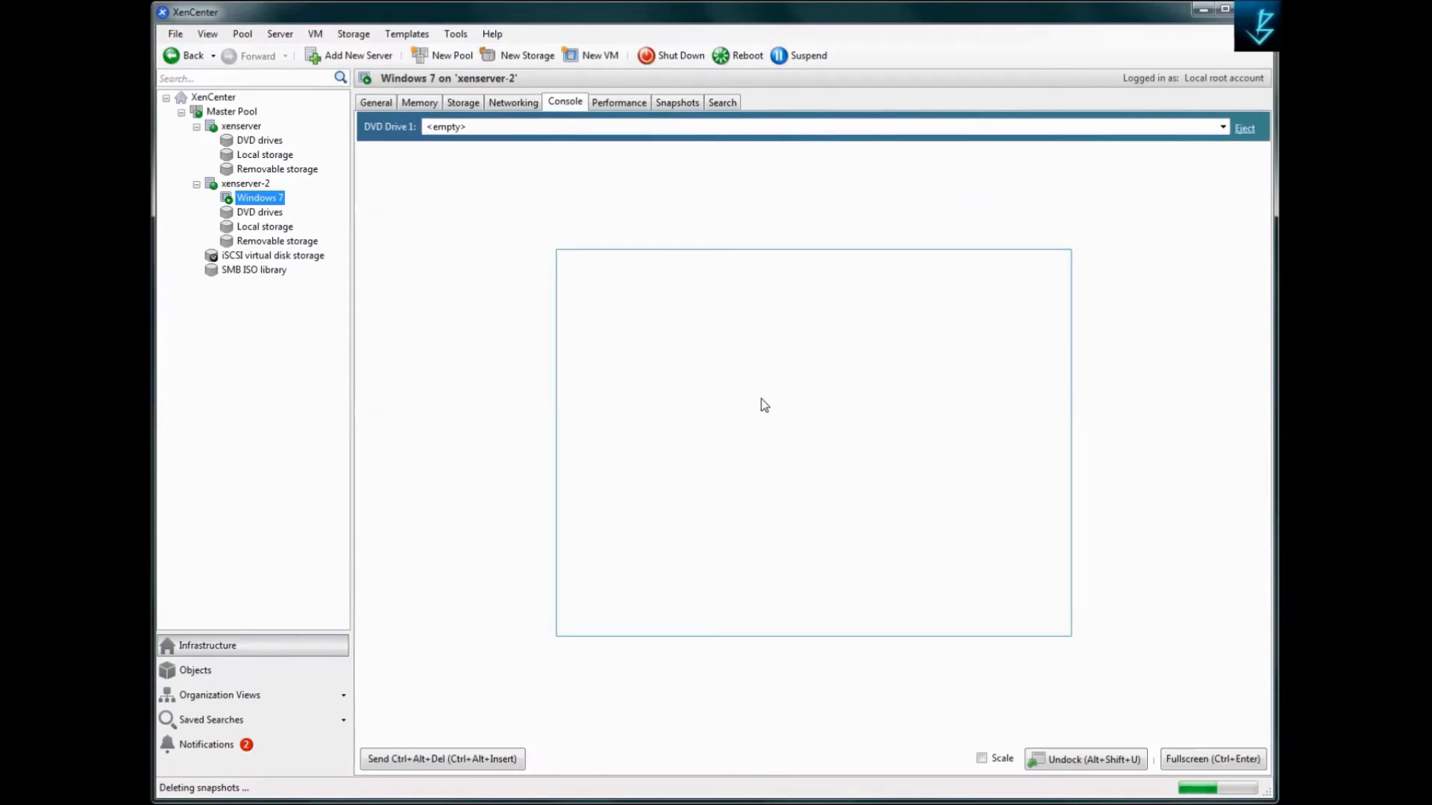
left_click(991, 758)
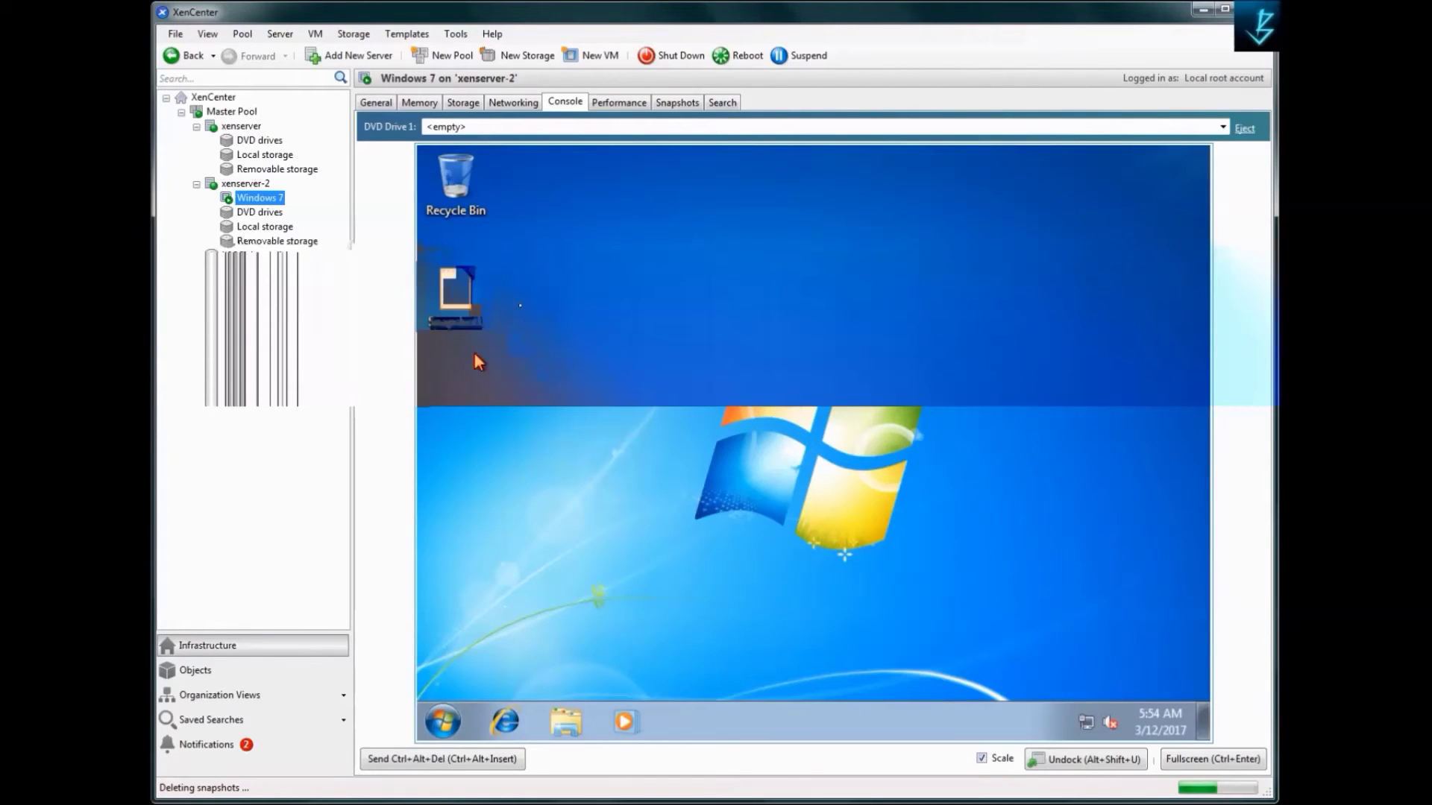
double_click(474, 317)
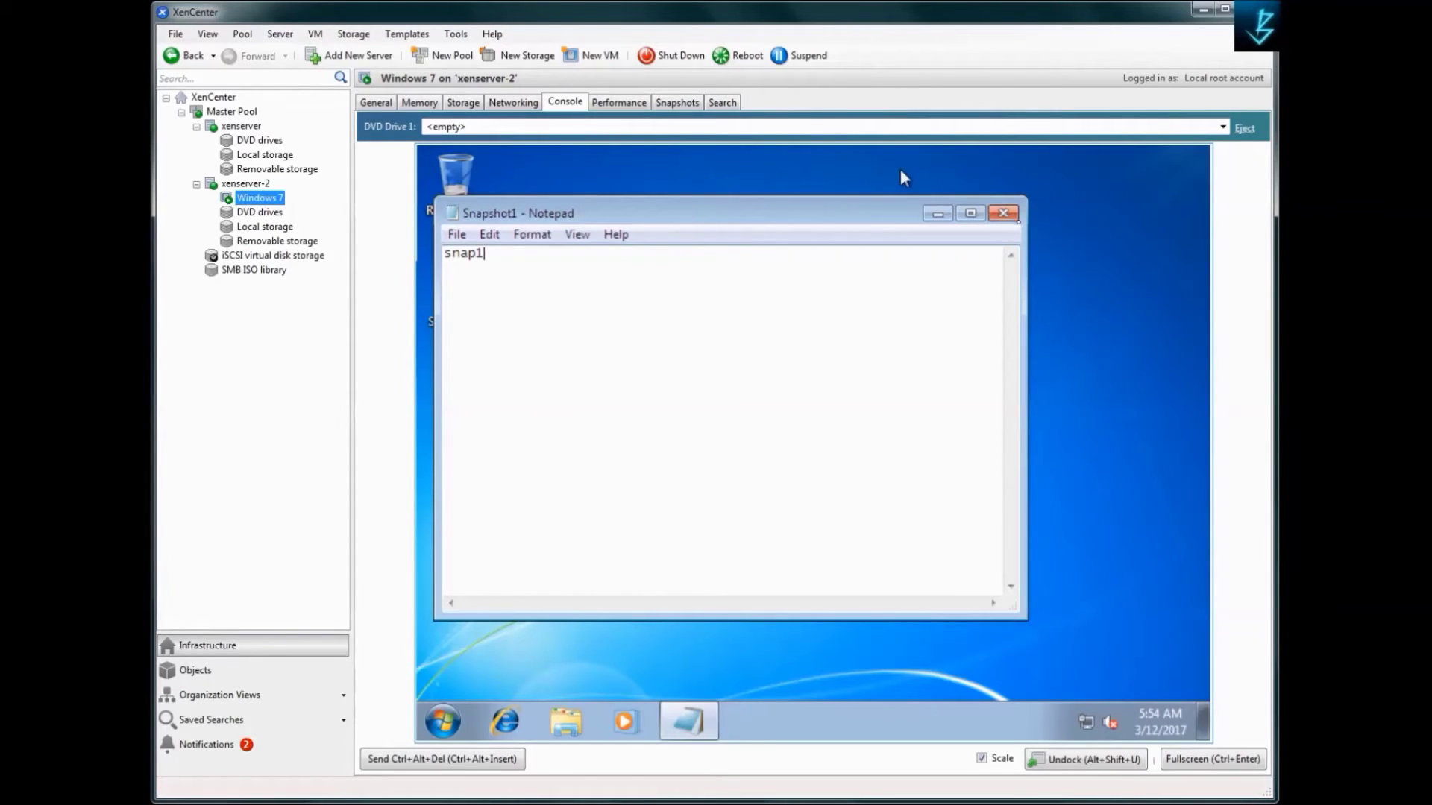
left_click(1006, 215)
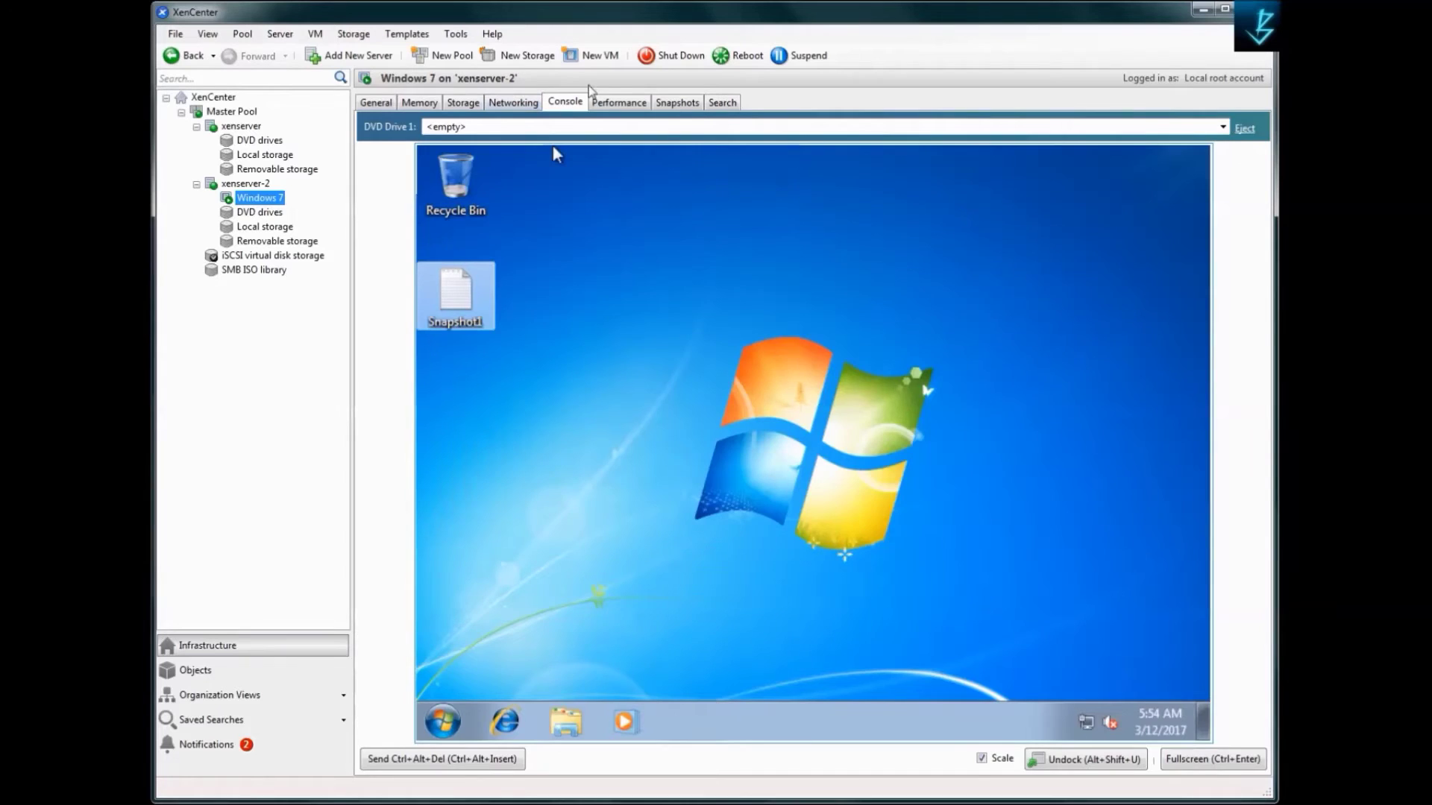
- Take a disks-only snapshot of the Windows 7 VM named snap1
left_click(673, 103)
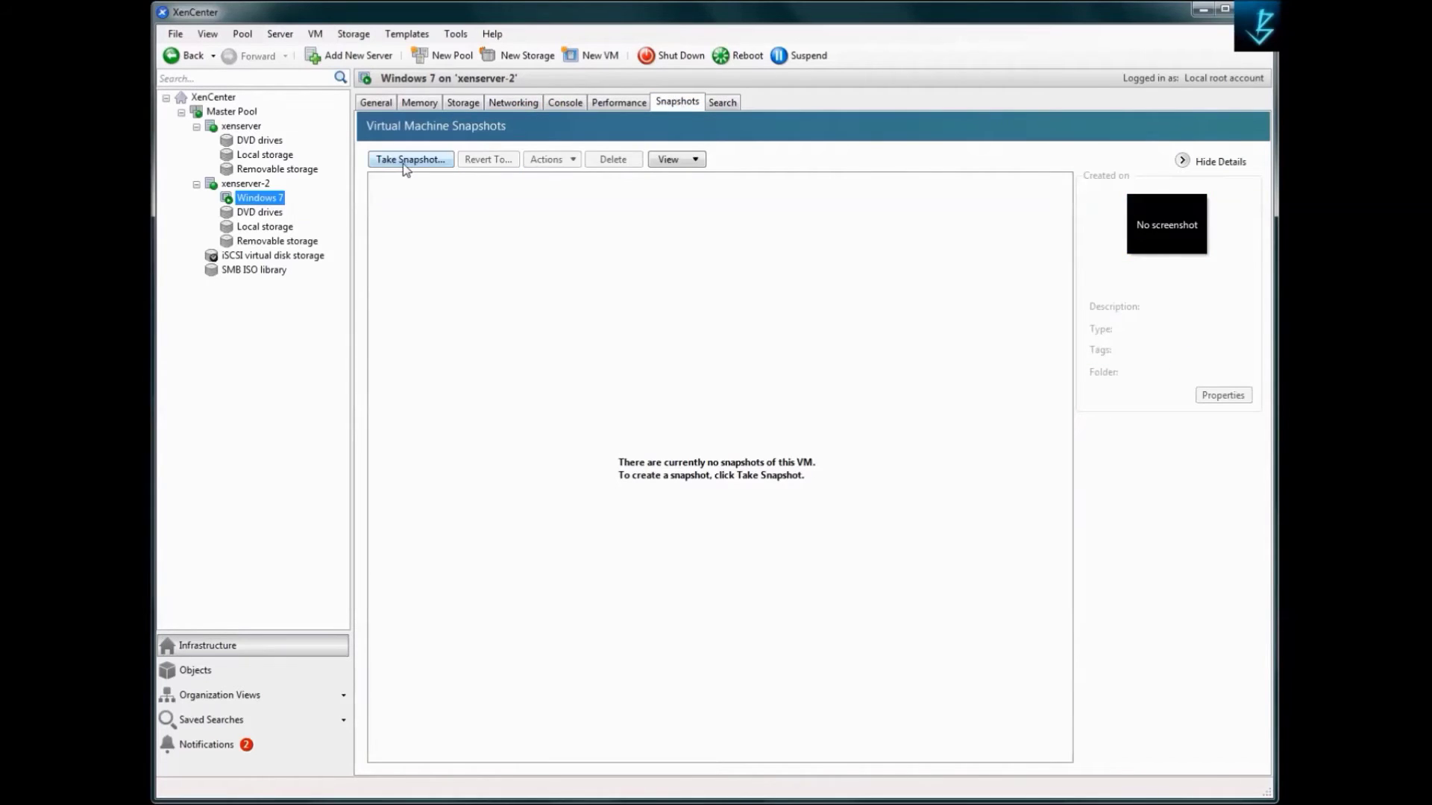
left_click(403, 161)
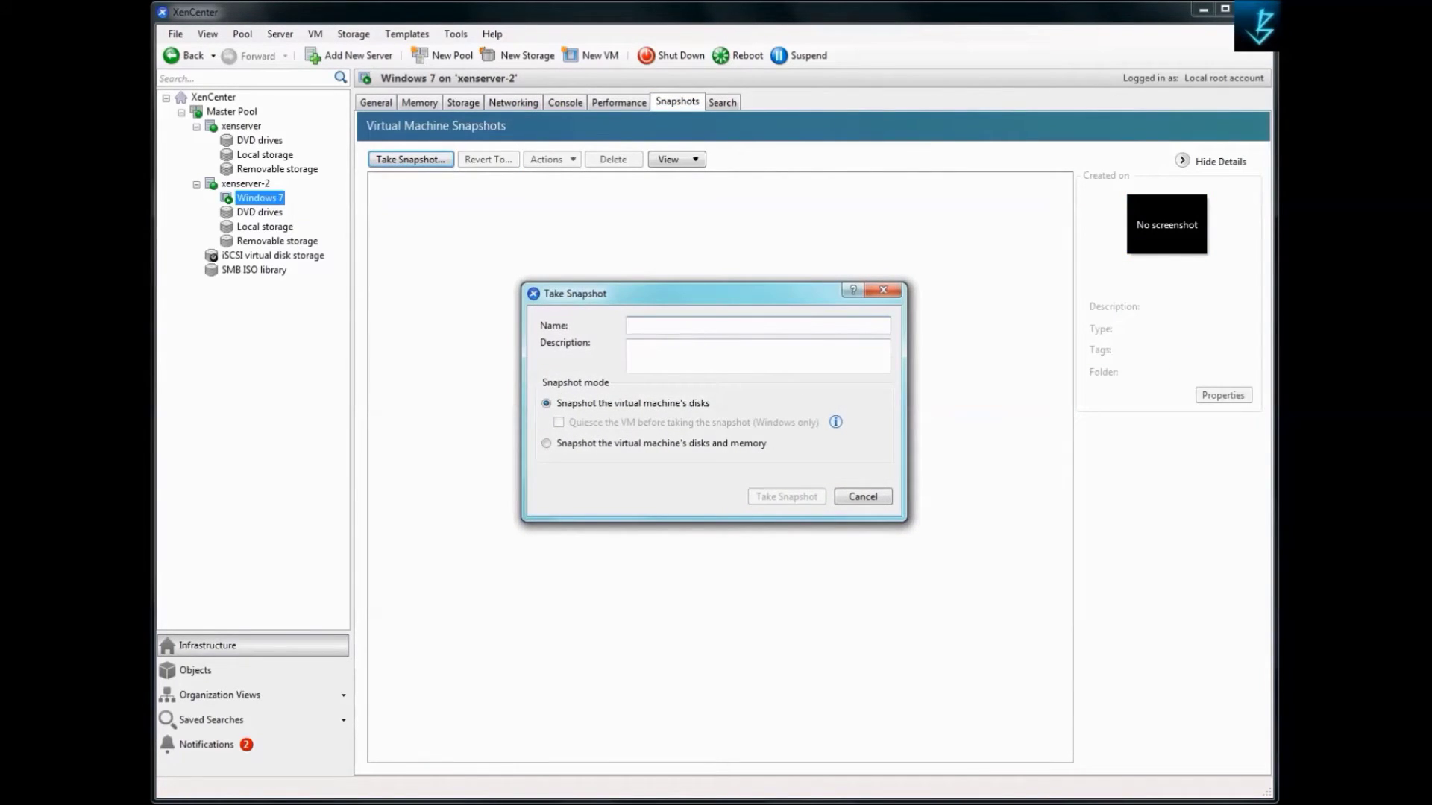
type("snap1")
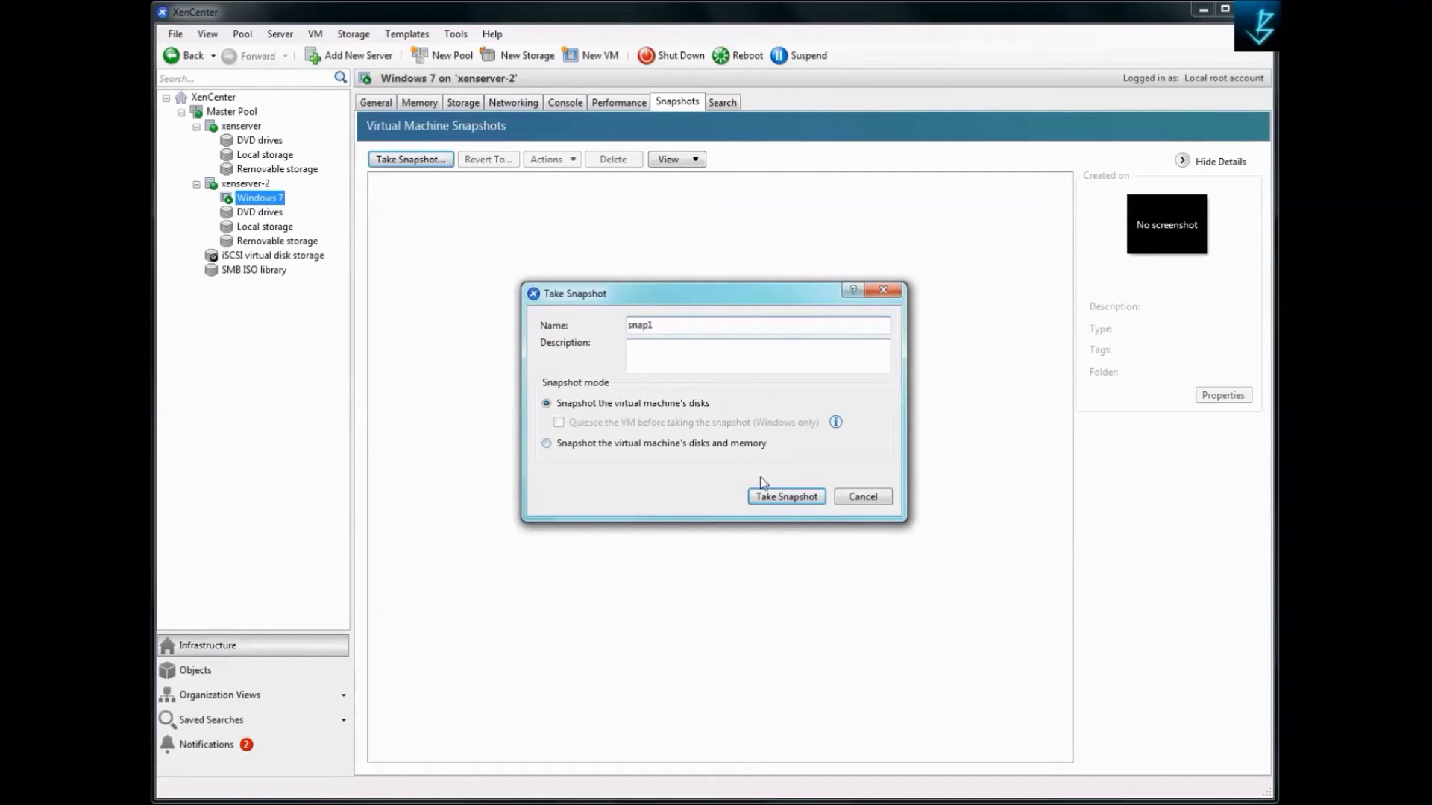
left_click(781, 503)
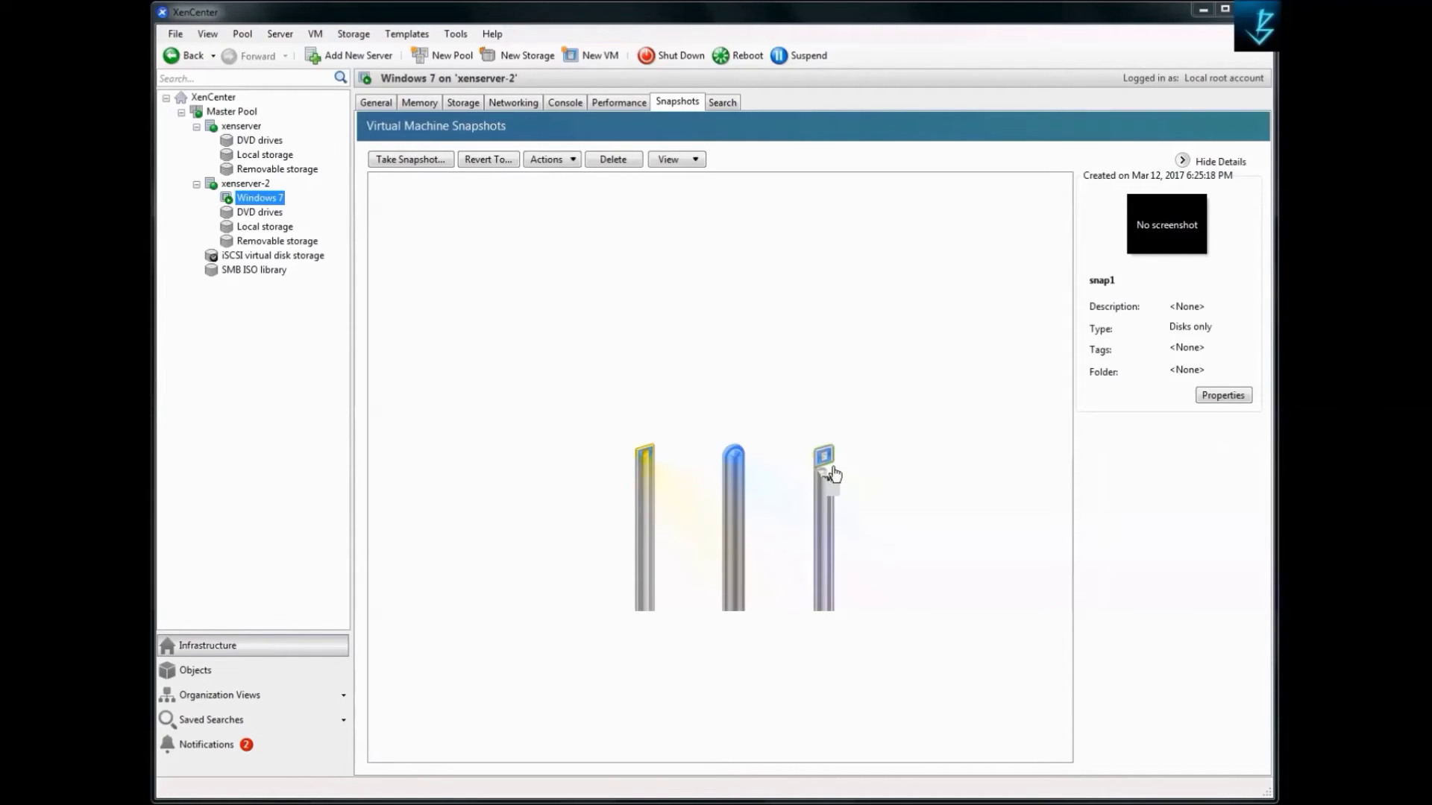
- Create a new folder named snap2 on the Windows 7 guest's desktop
left_click(564, 102)
right_click(566, 232)
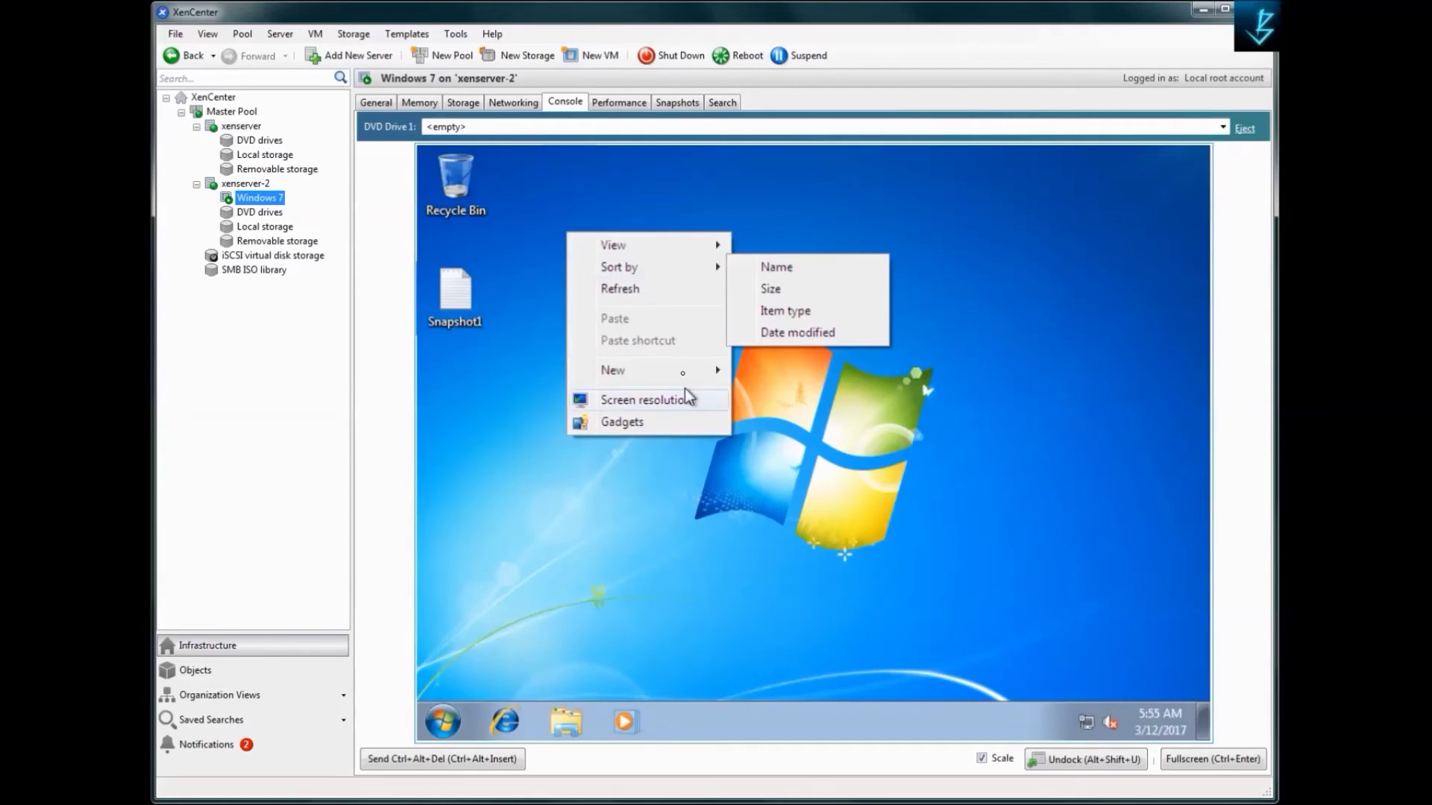
mouse_move(682, 369)
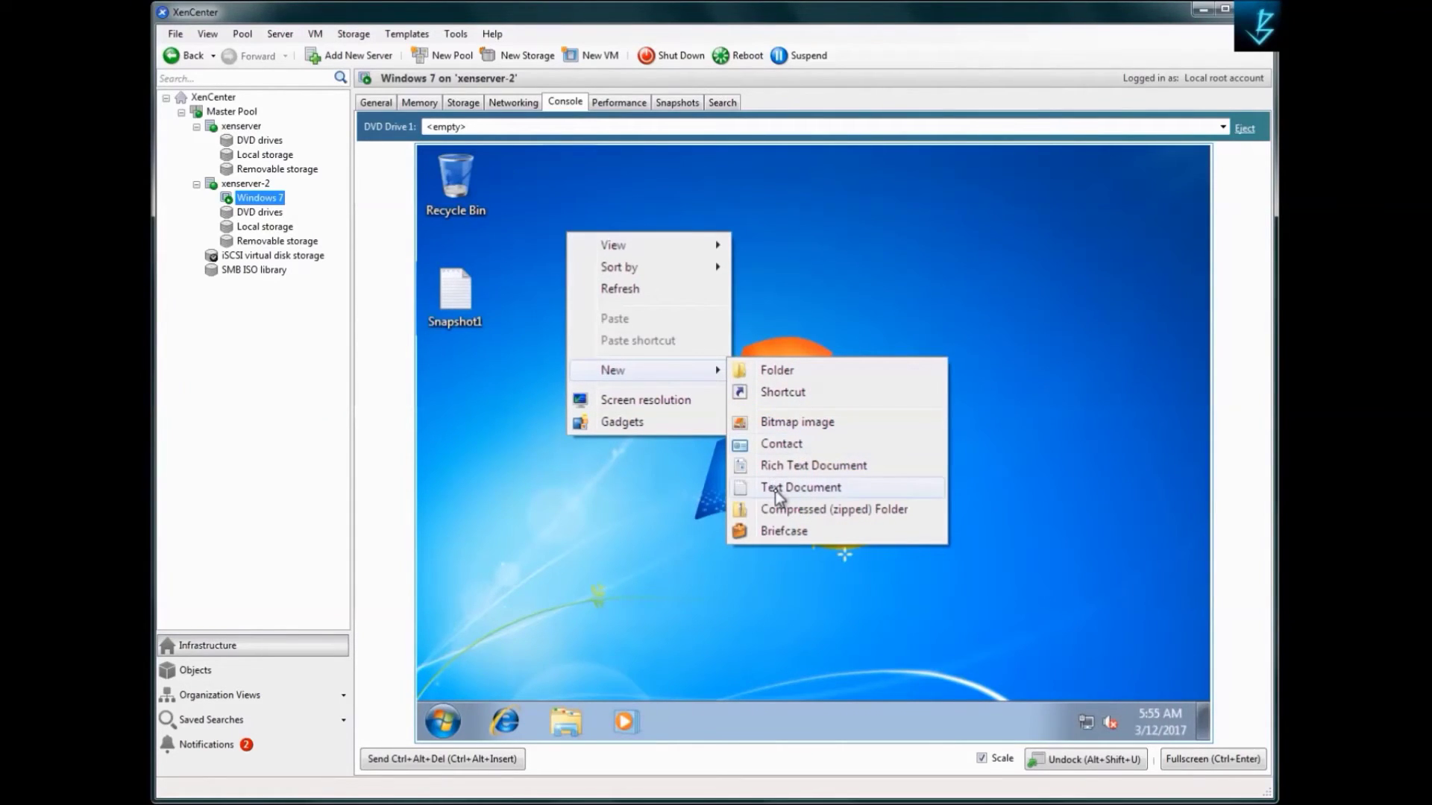
left_click(777, 370)
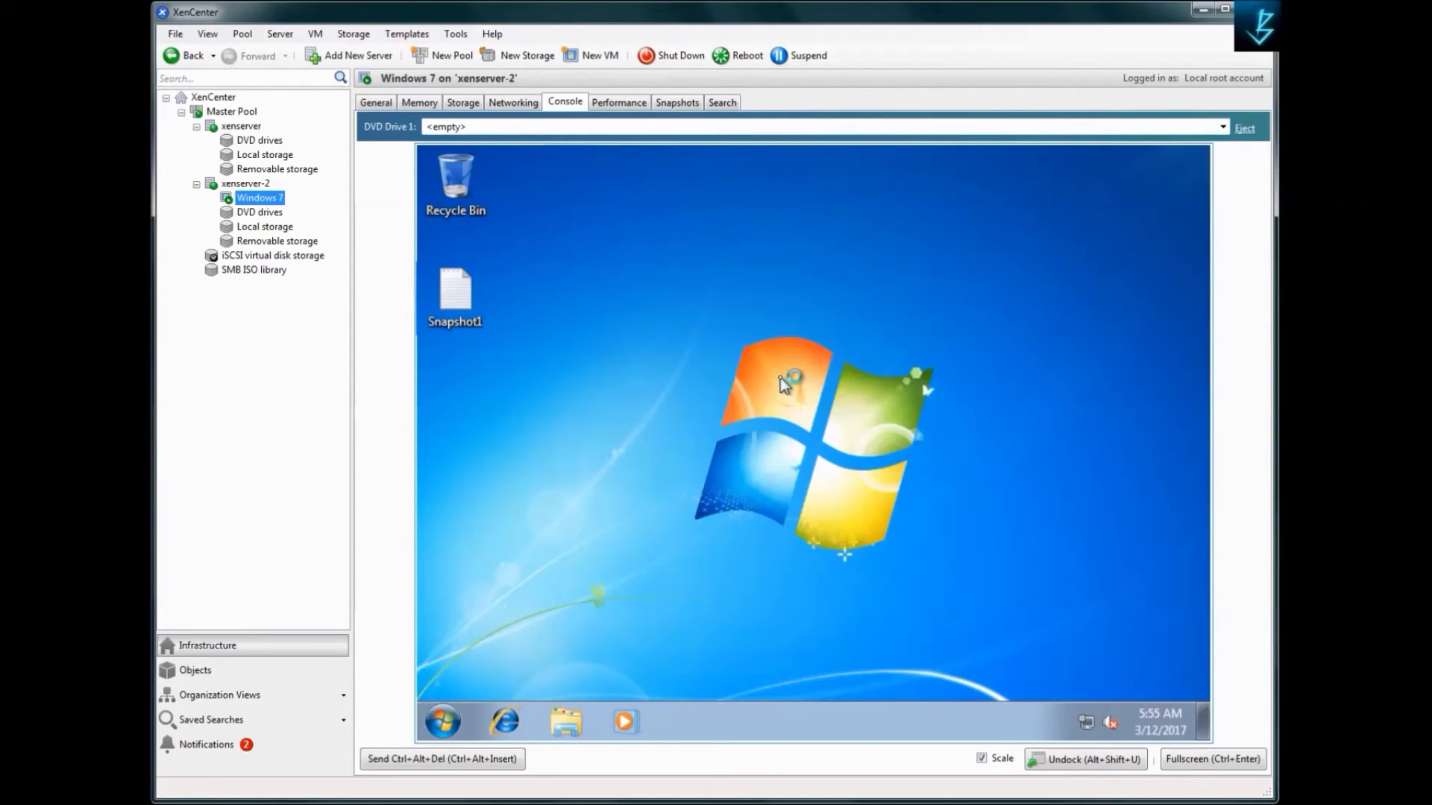
type("s")
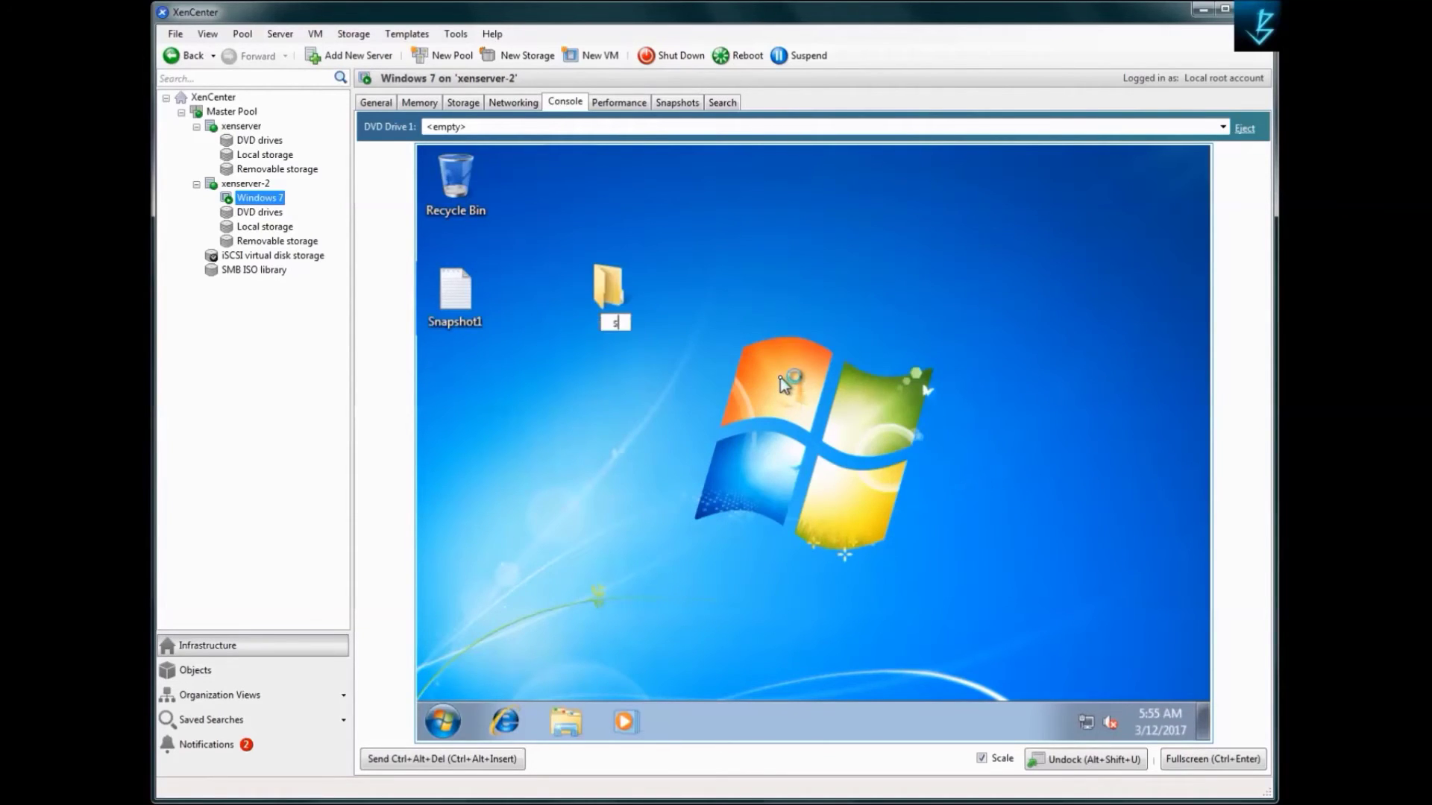
type("nap2")
key("Return")
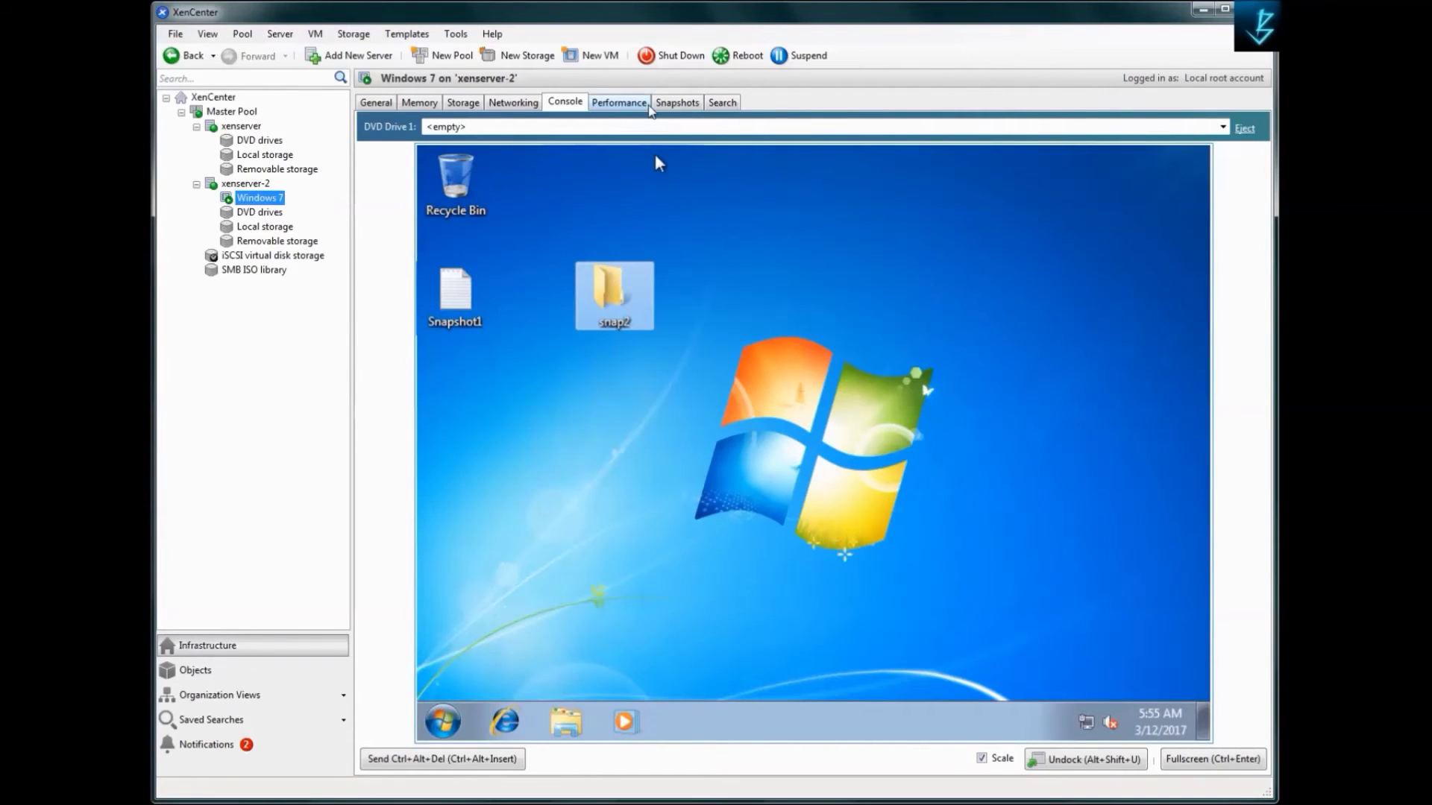
- Take a second disks-only snapshot of the Windows 7 VM named snap2
left_click(676, 102)
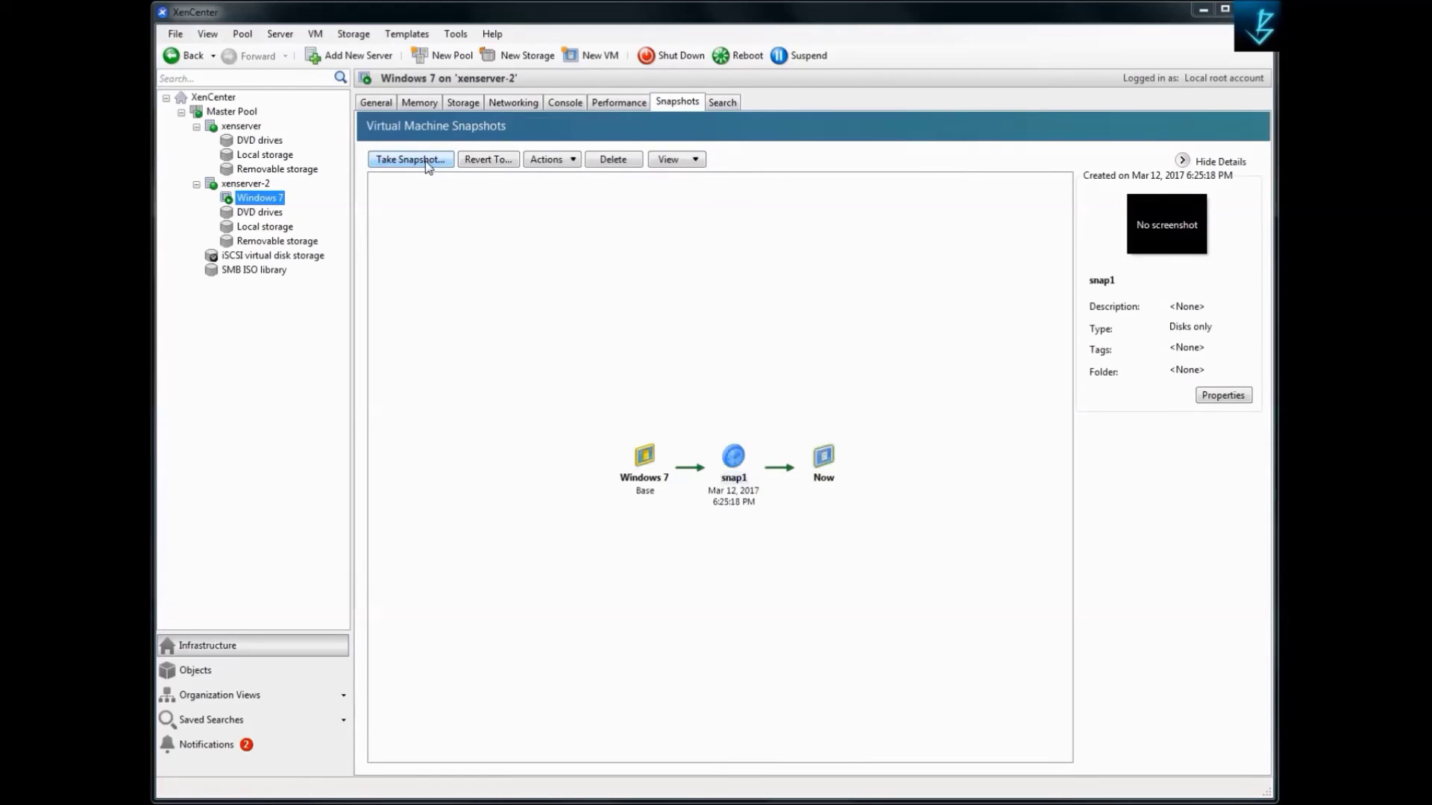
left_click(411, 159)
type("snap2")
key("Return")
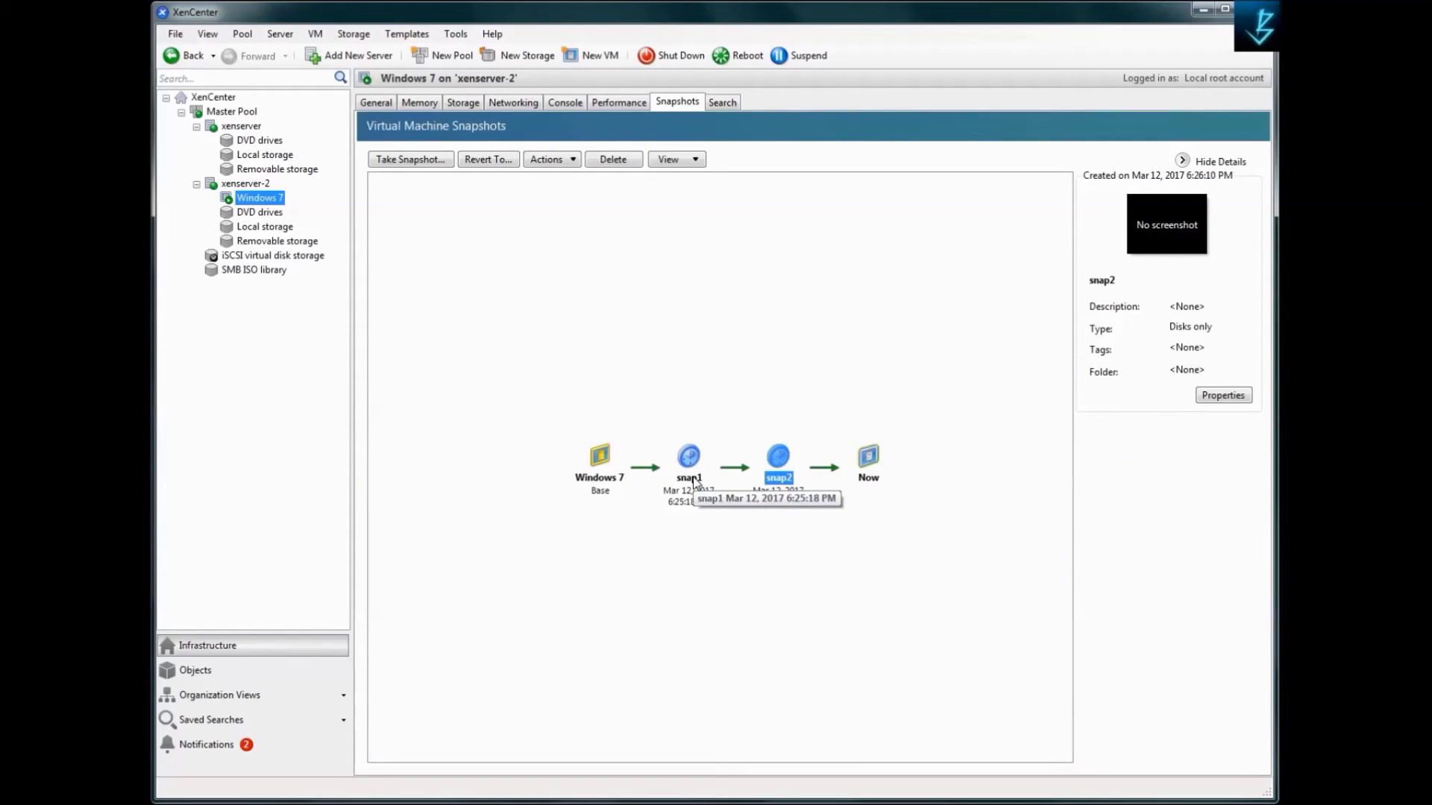
- Check the Windows 7 guest's desktop in the console and select the snap1 snapshot
left_click(562, 103)
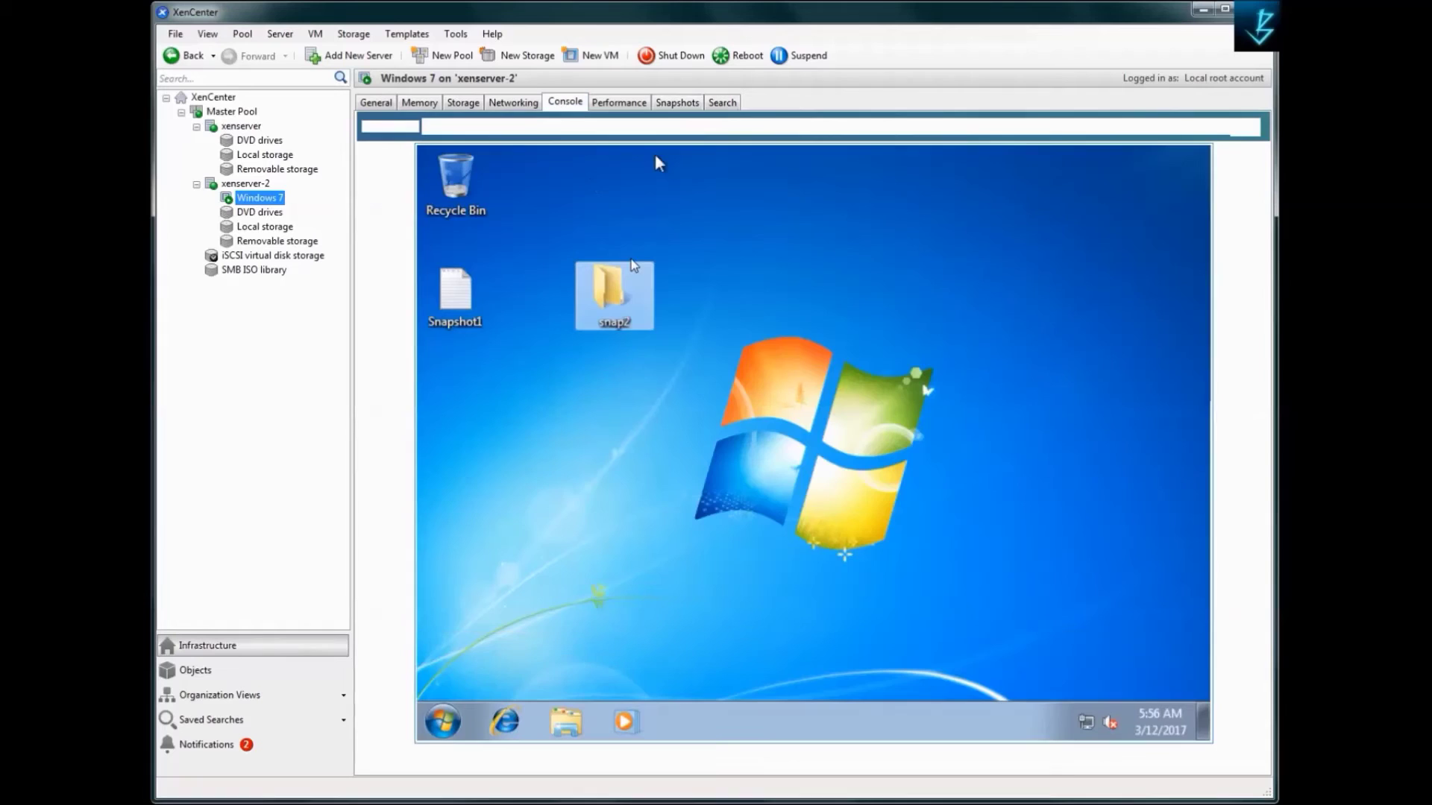
left_click(677, 102)
left_click(689, 456)
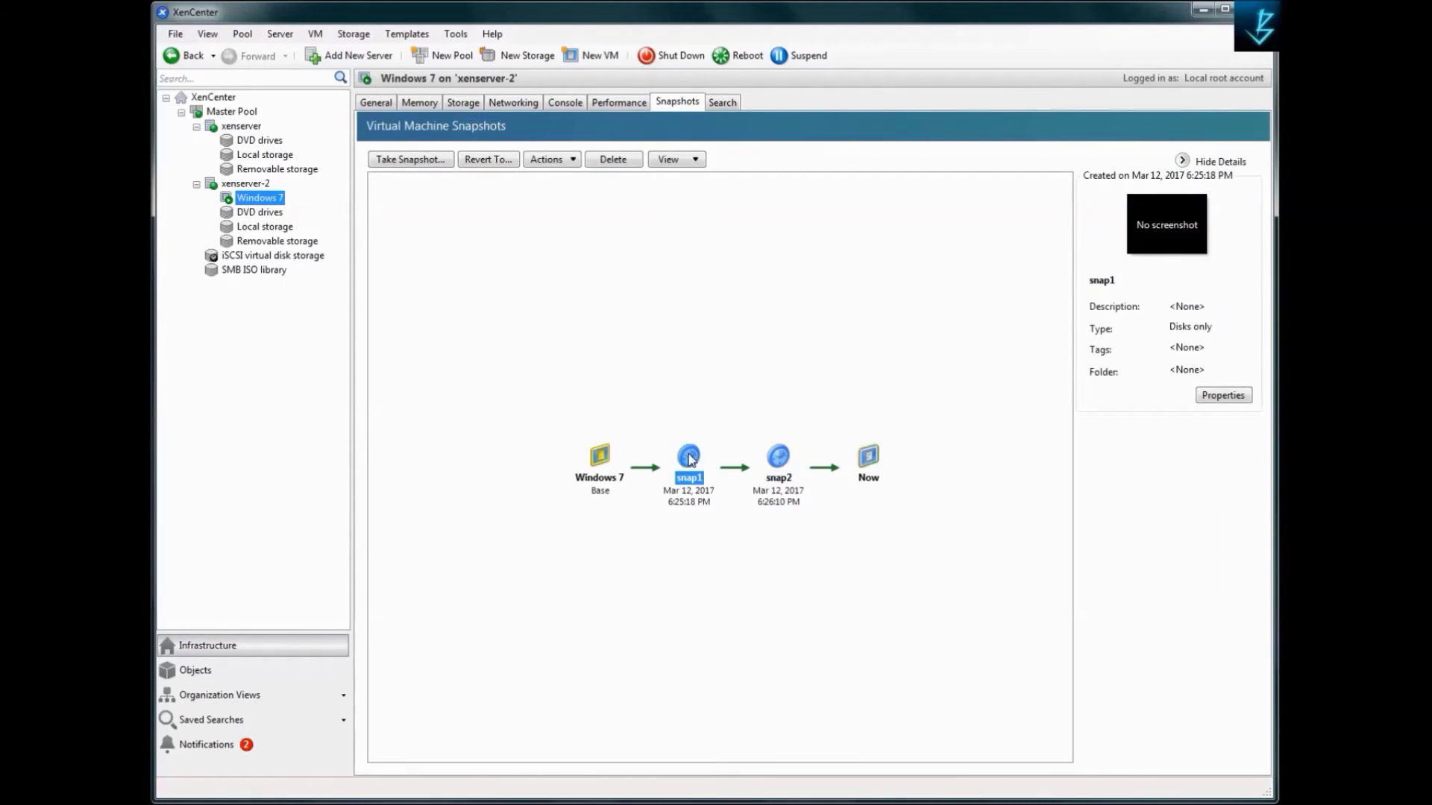
left_click(481, 161)
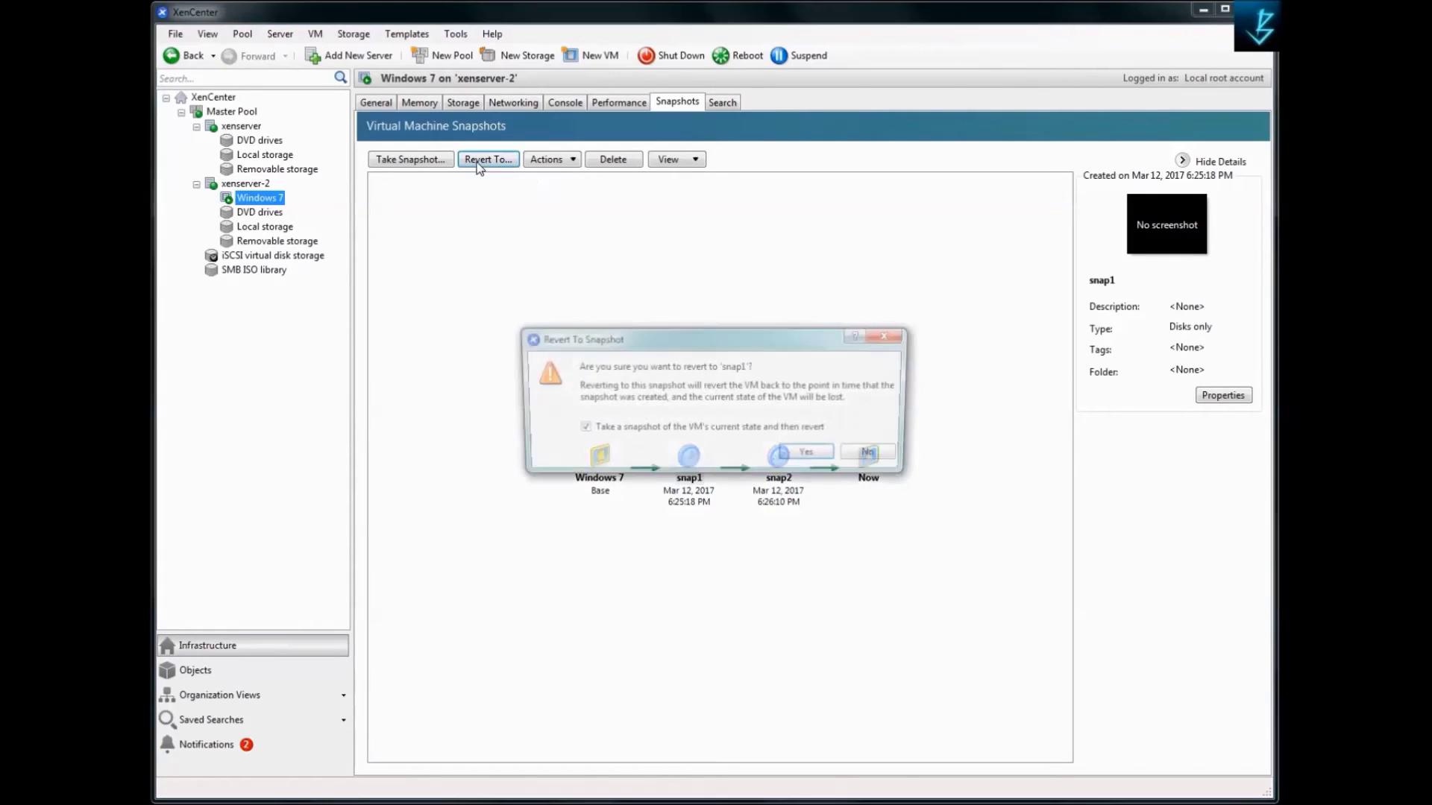
left_click(799, 456)
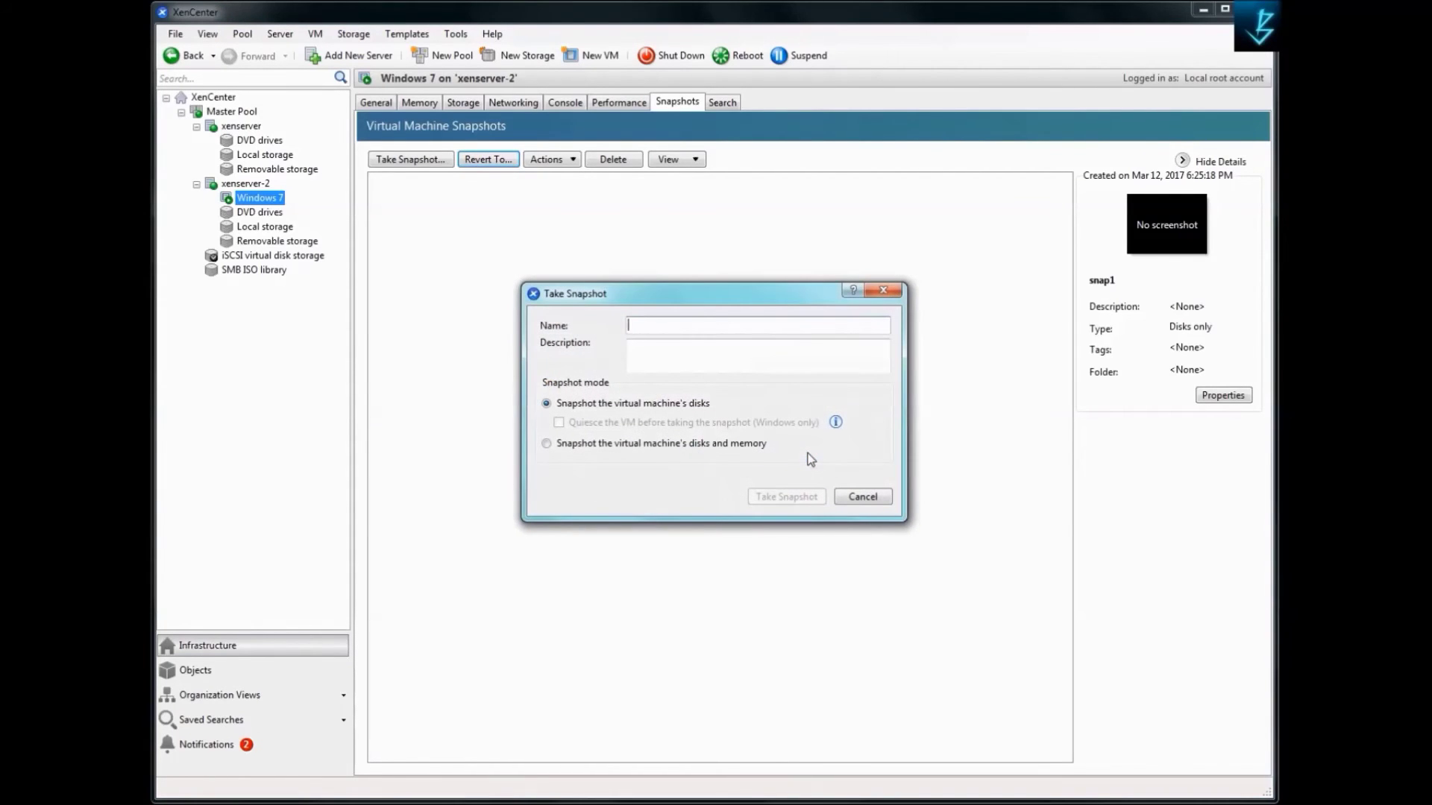
left_click(859, 503)
- Revert the Windows 7 VM to snap1 without taking a snapshot of its current state
left_click(485, 158)
left_click(654, 436)
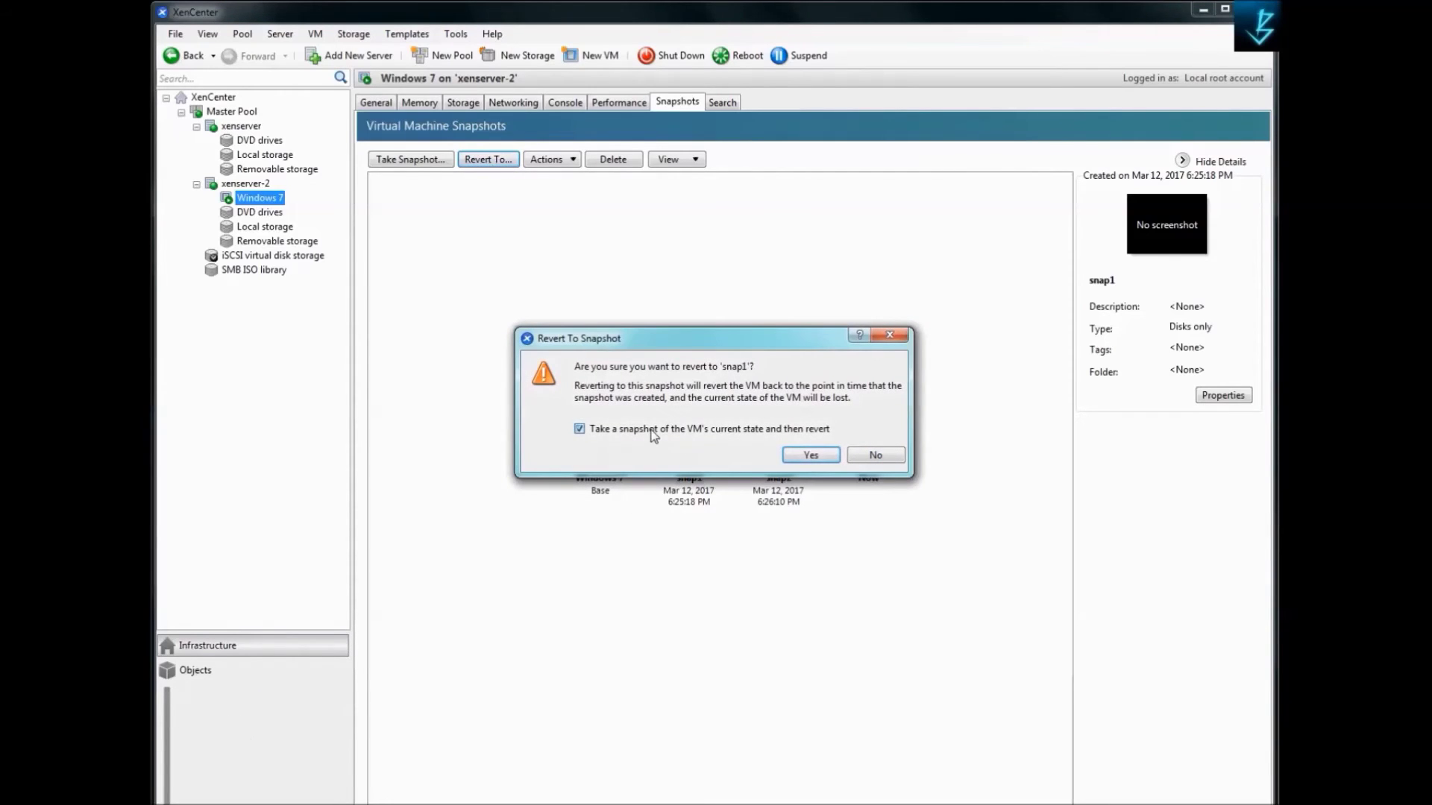
left_click(801, 455)
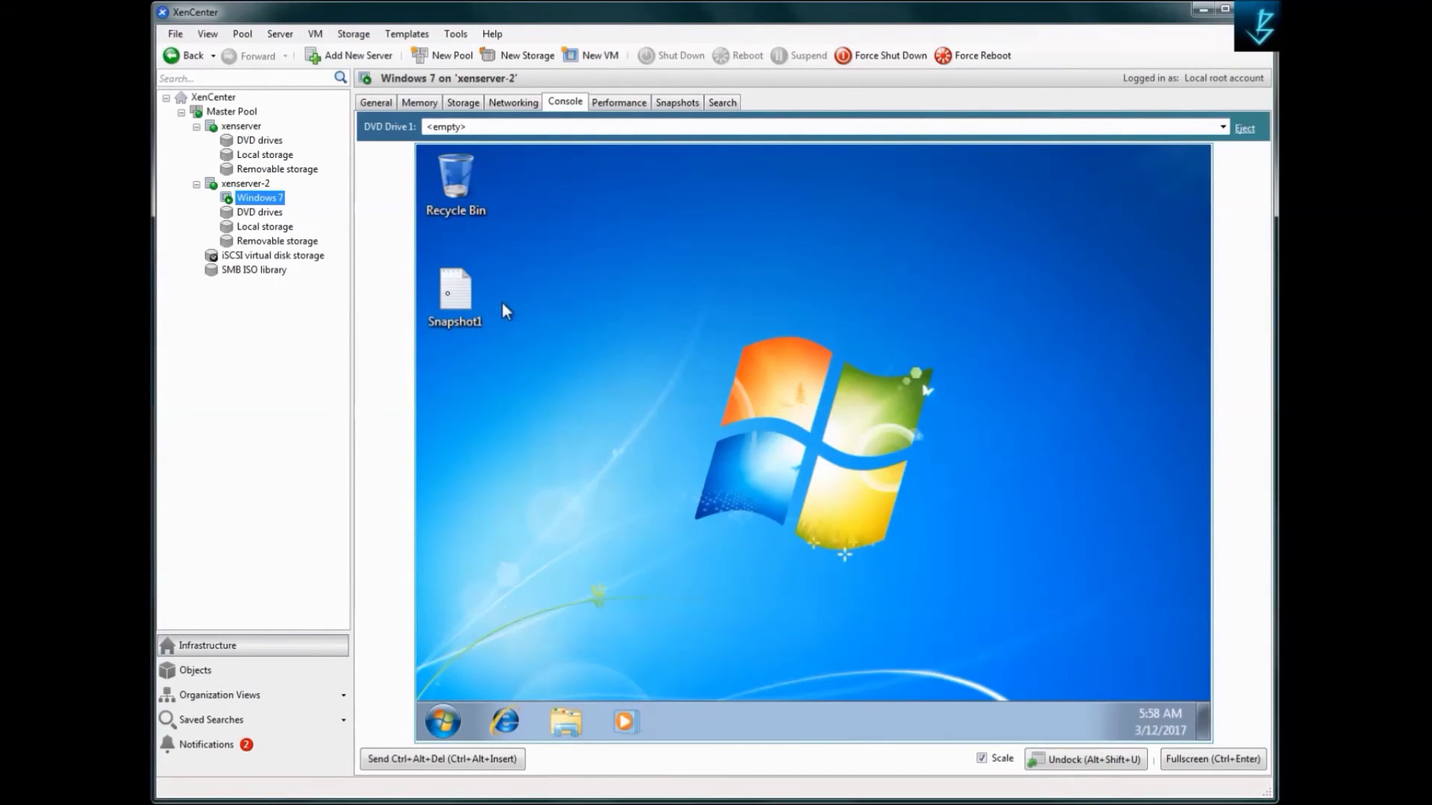
- Open the Snapshot1 text file on the Windows 7 guest's desktop to check its contents, and close it
left_click(447, 293)
key("super")
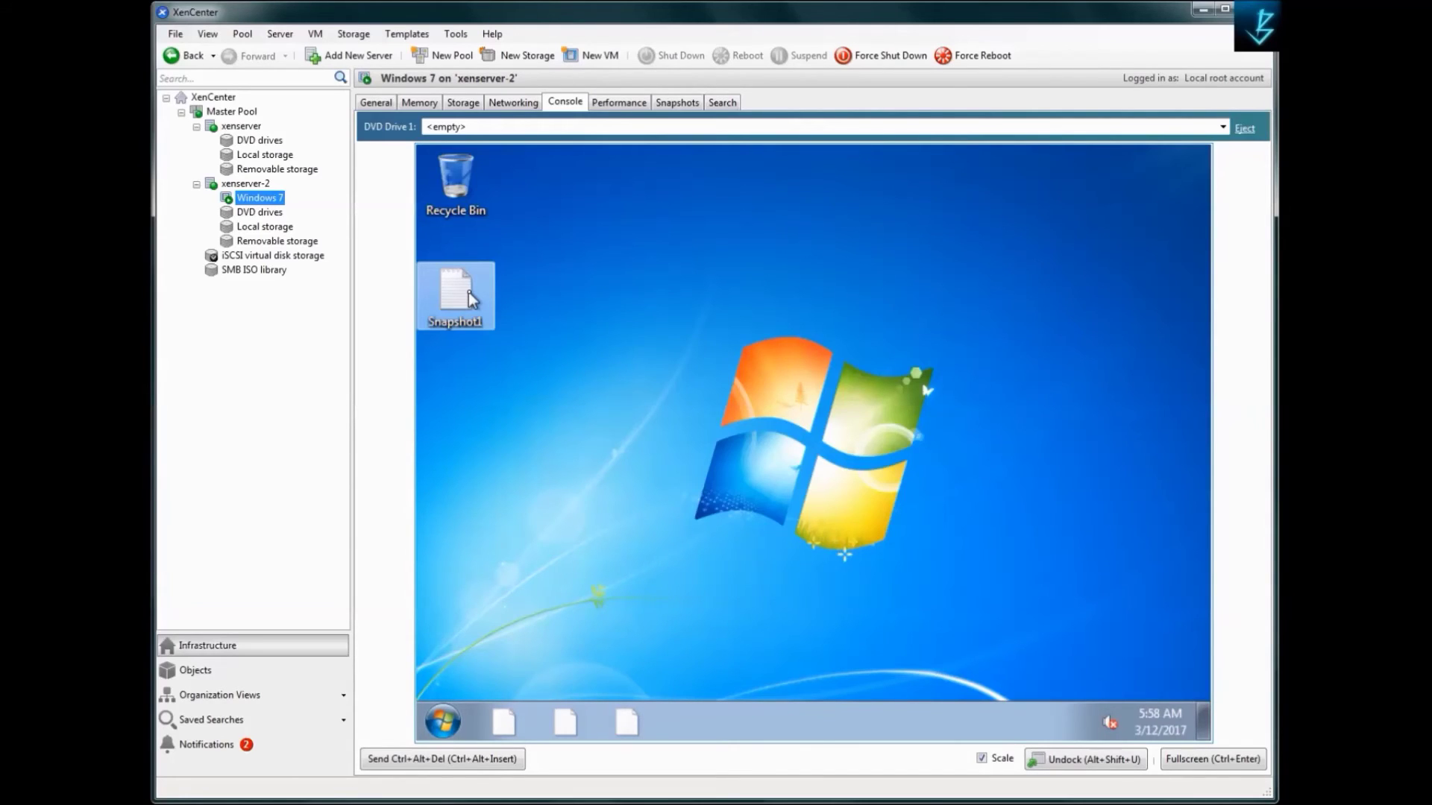
double_click(421, 282)
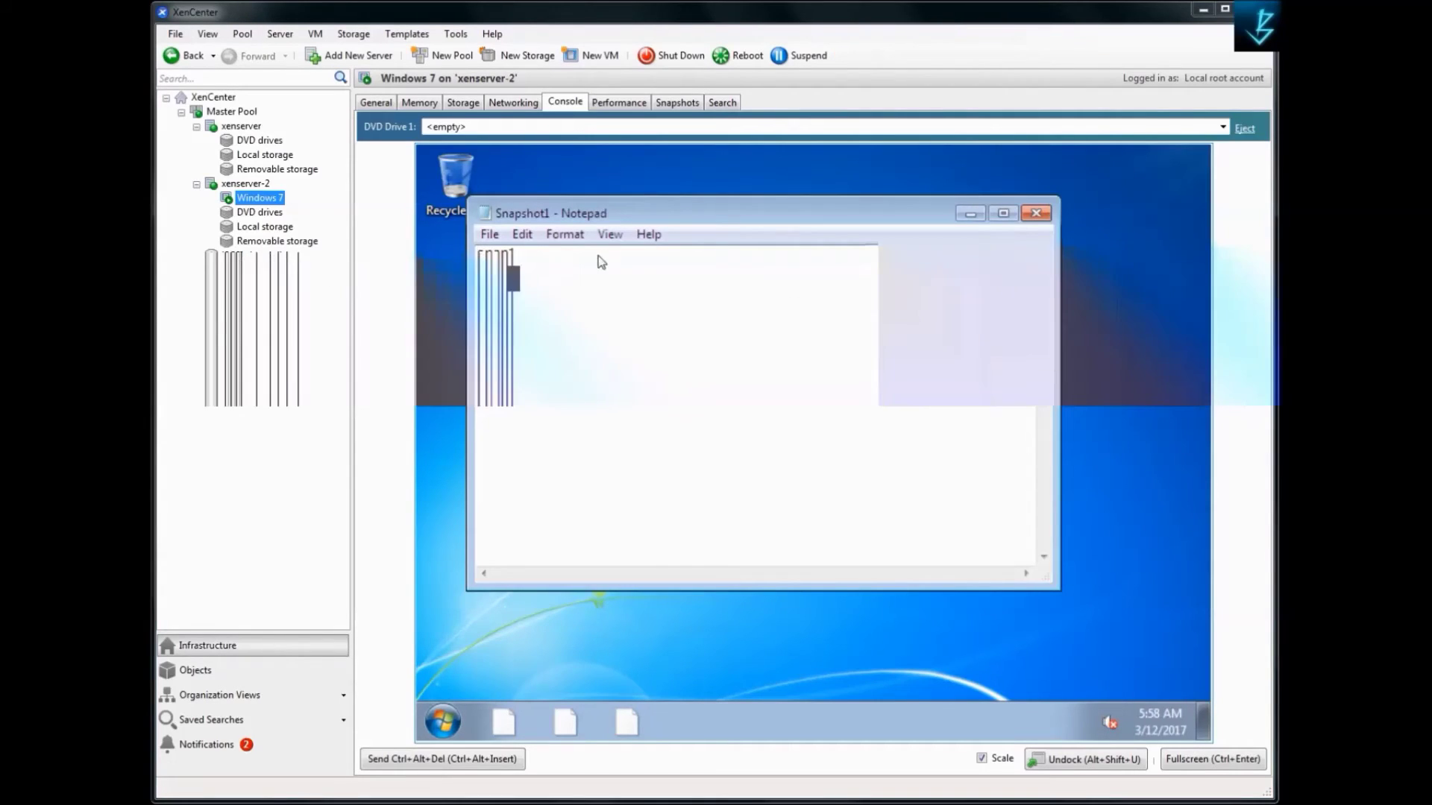
left_click(1033, 216)
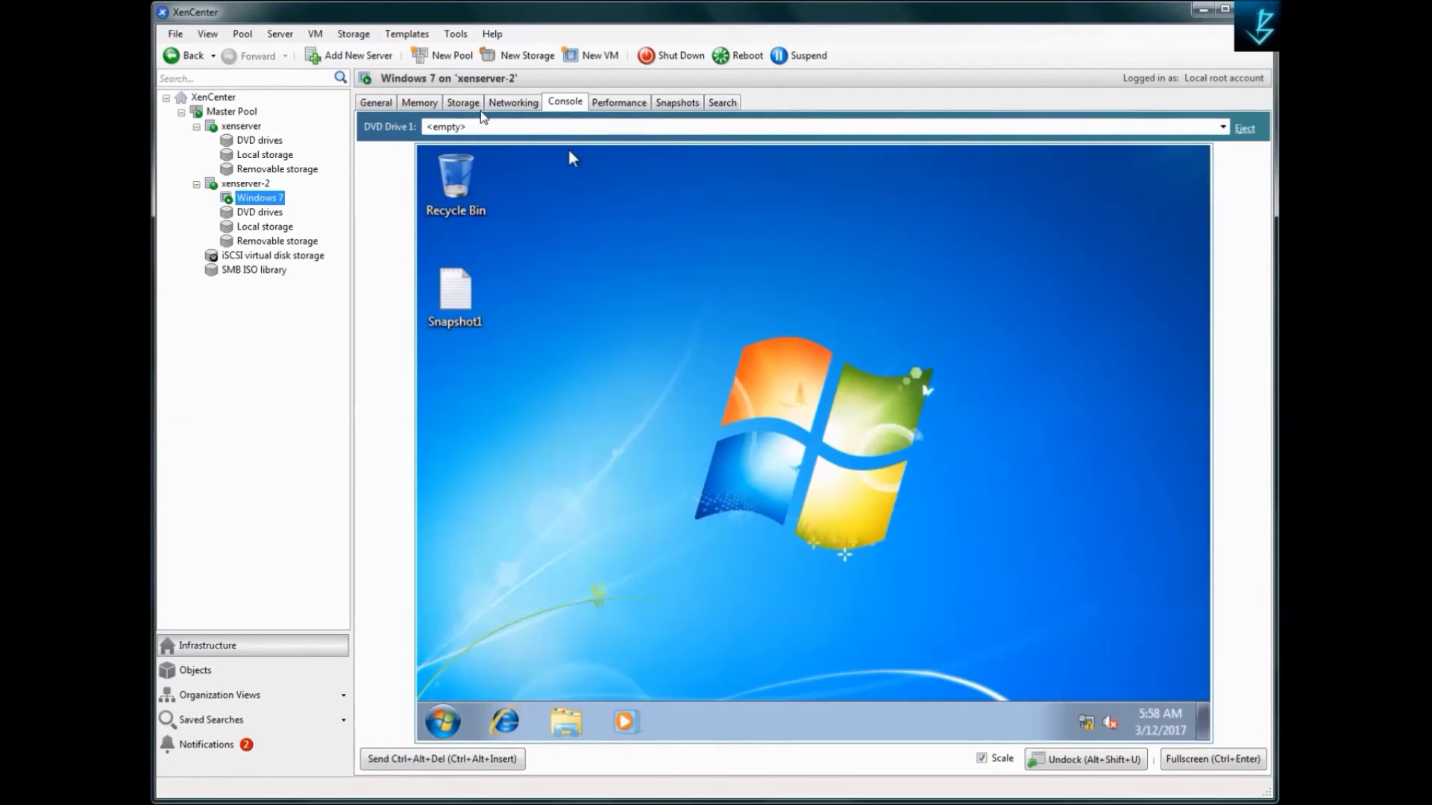
- Review the Windows 7 VM's general properties, memory, virtual disks and network interfaces, and return to its console
left_click(384, 111)
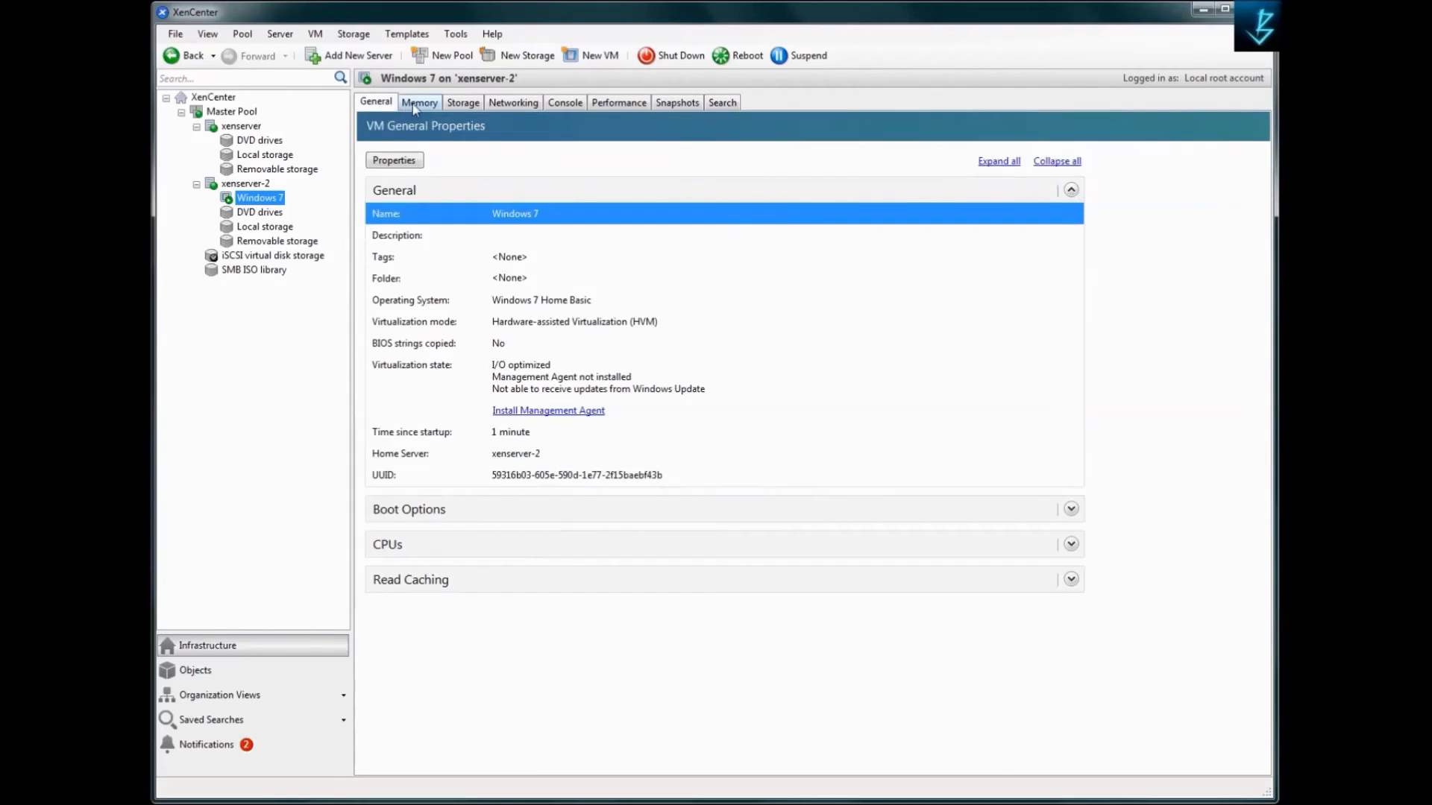
left_click(419, 102)
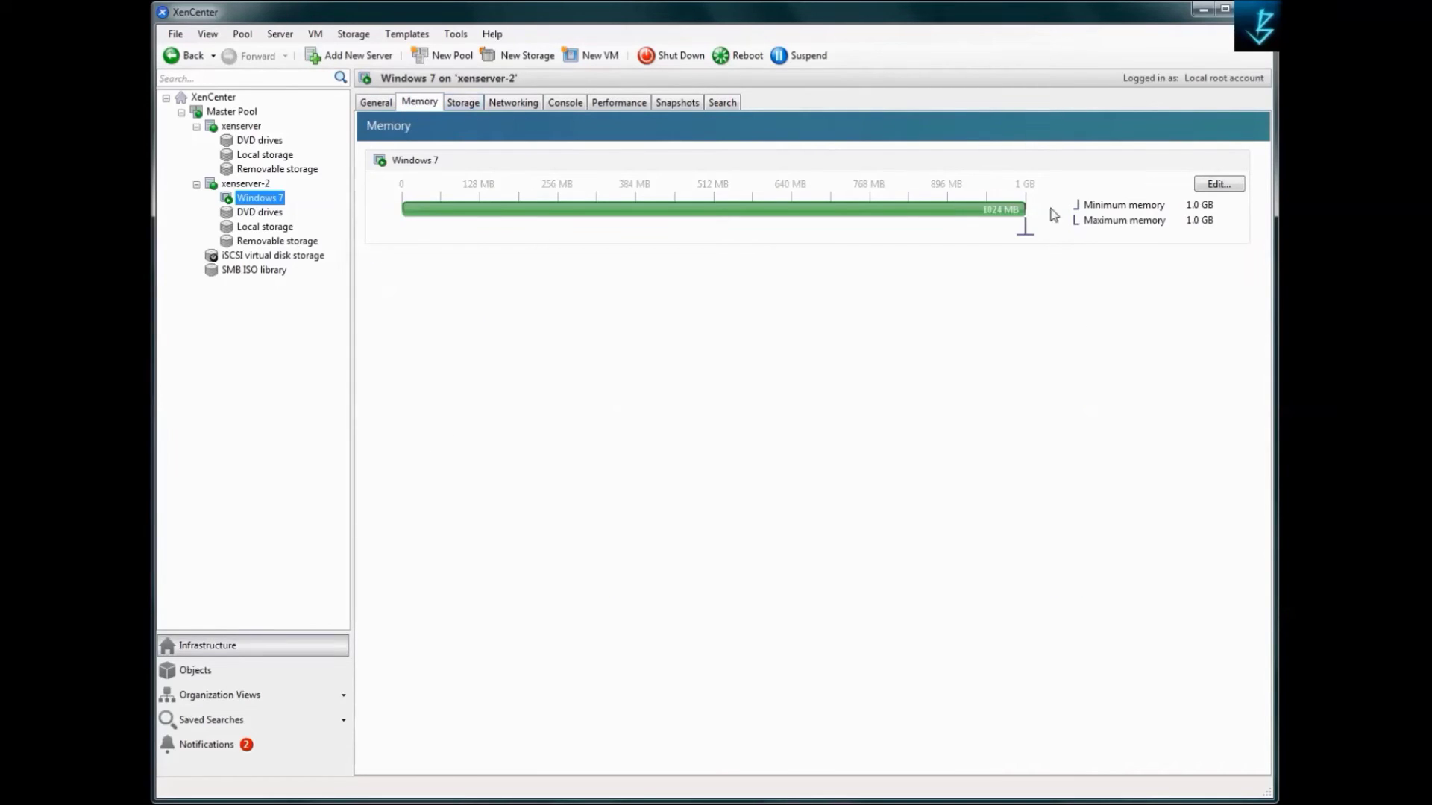
left_click(470, 105)
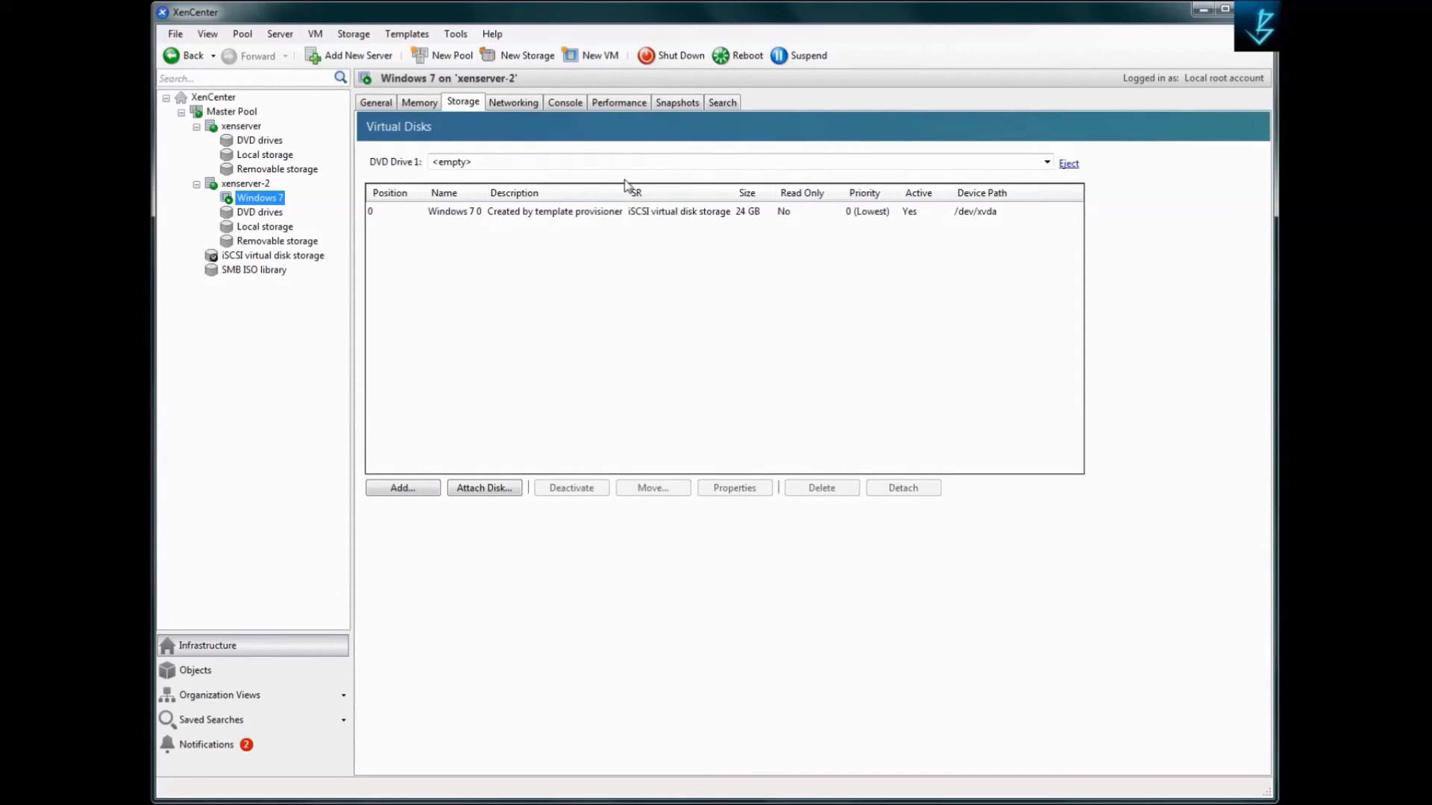
left_click(513, 103)
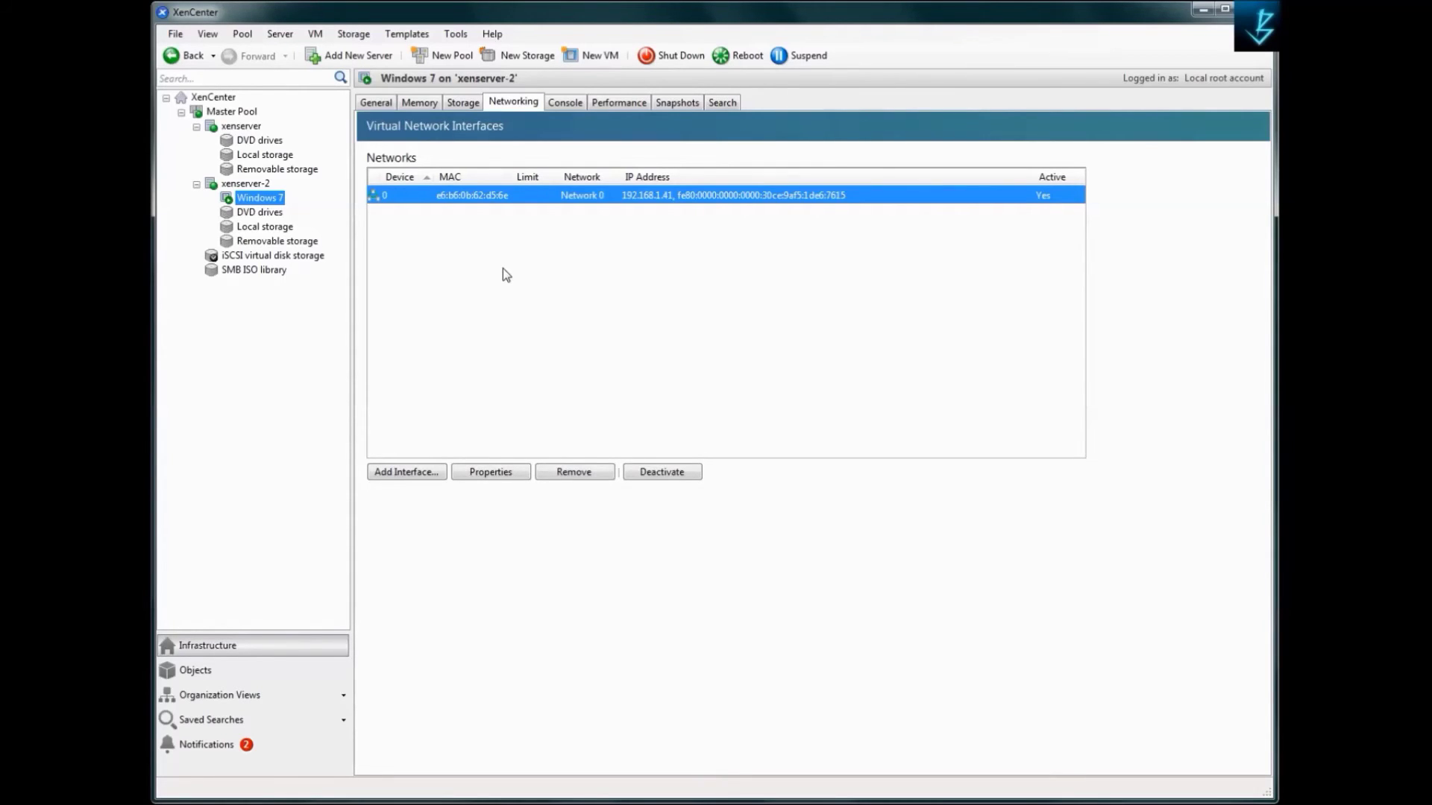
left_click(571, 104)
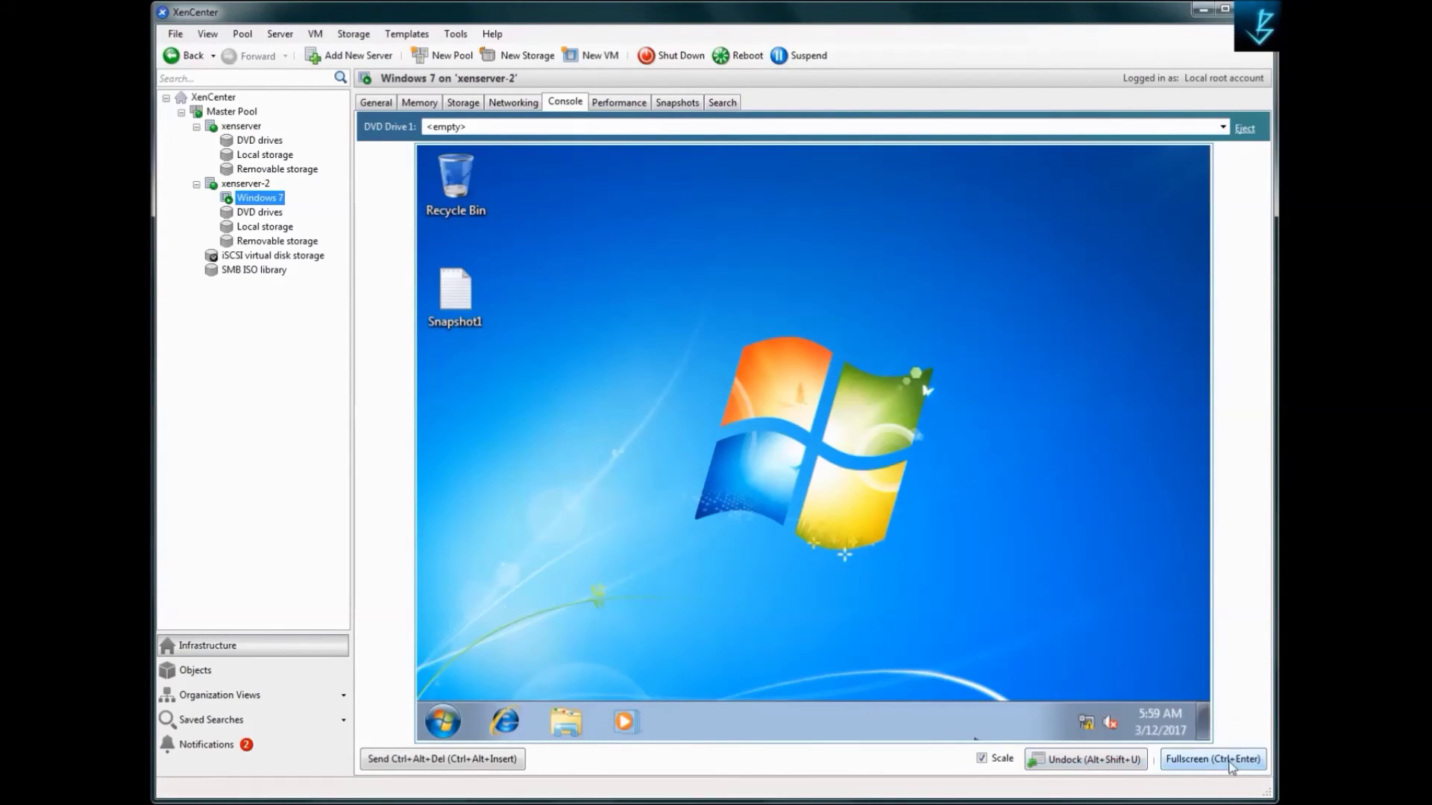
- Start configuring high availability for Master Pool with iSCSI virtual disk storage as the heartbeat SR
left_click(616, 106)
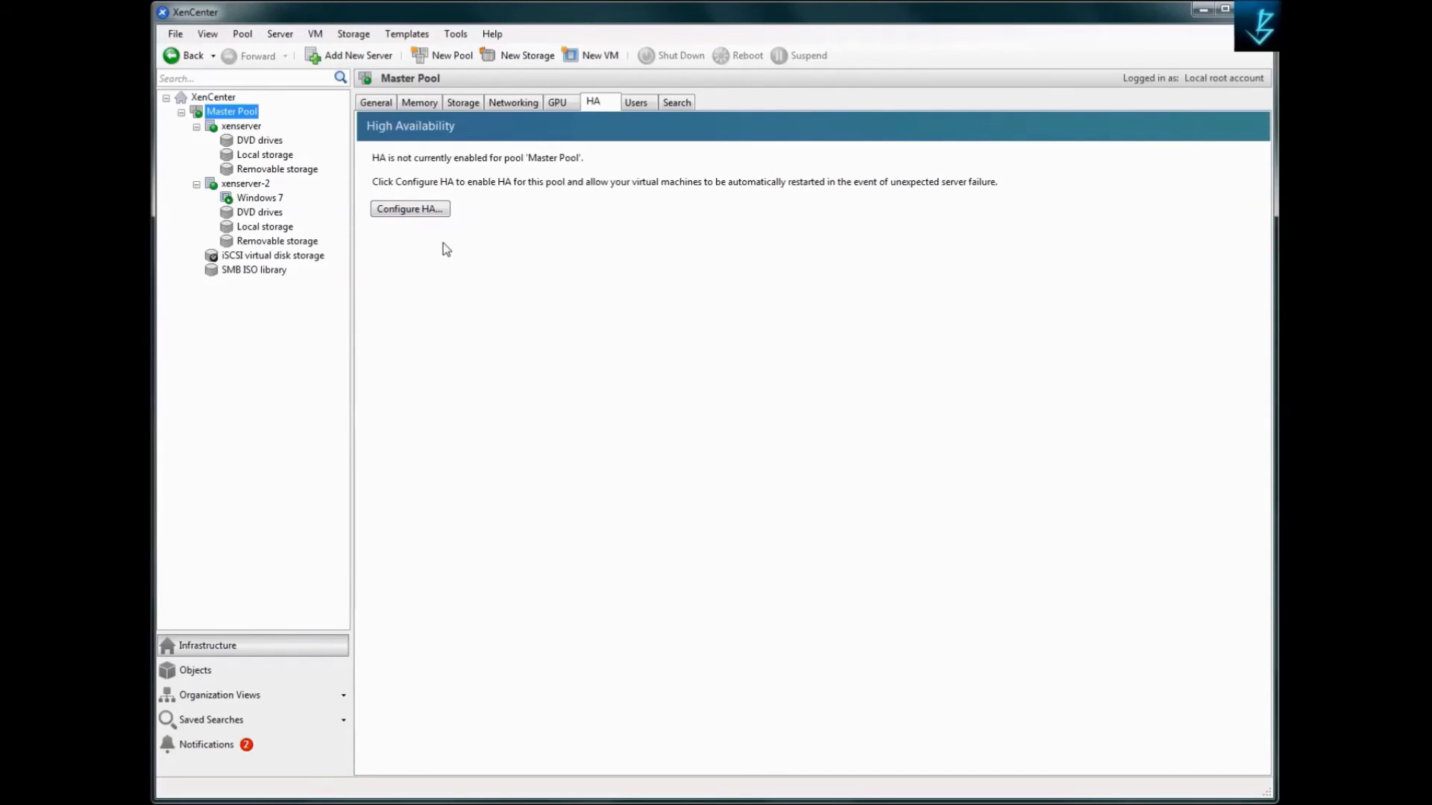
left_click(410, 210)
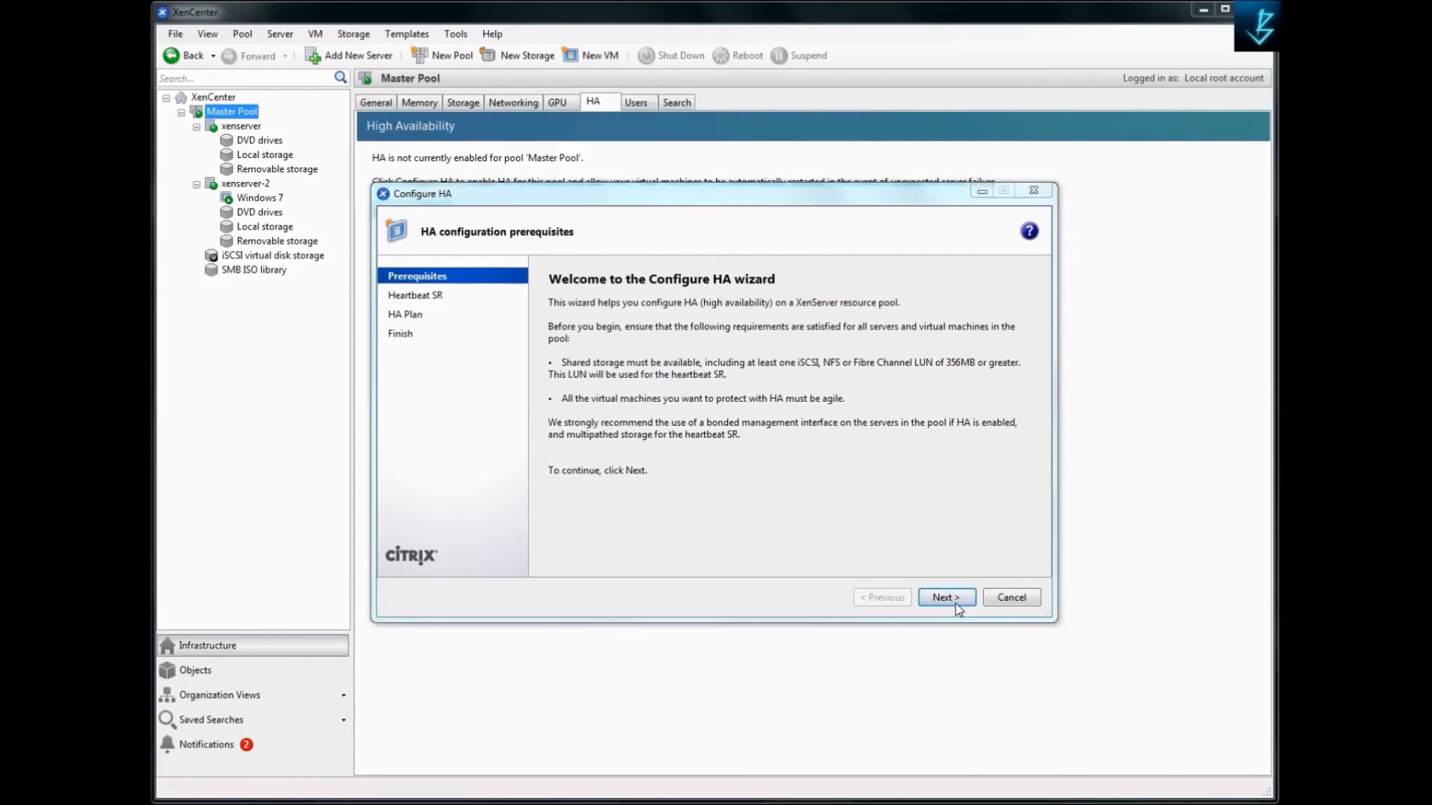
left_click(955, 601)
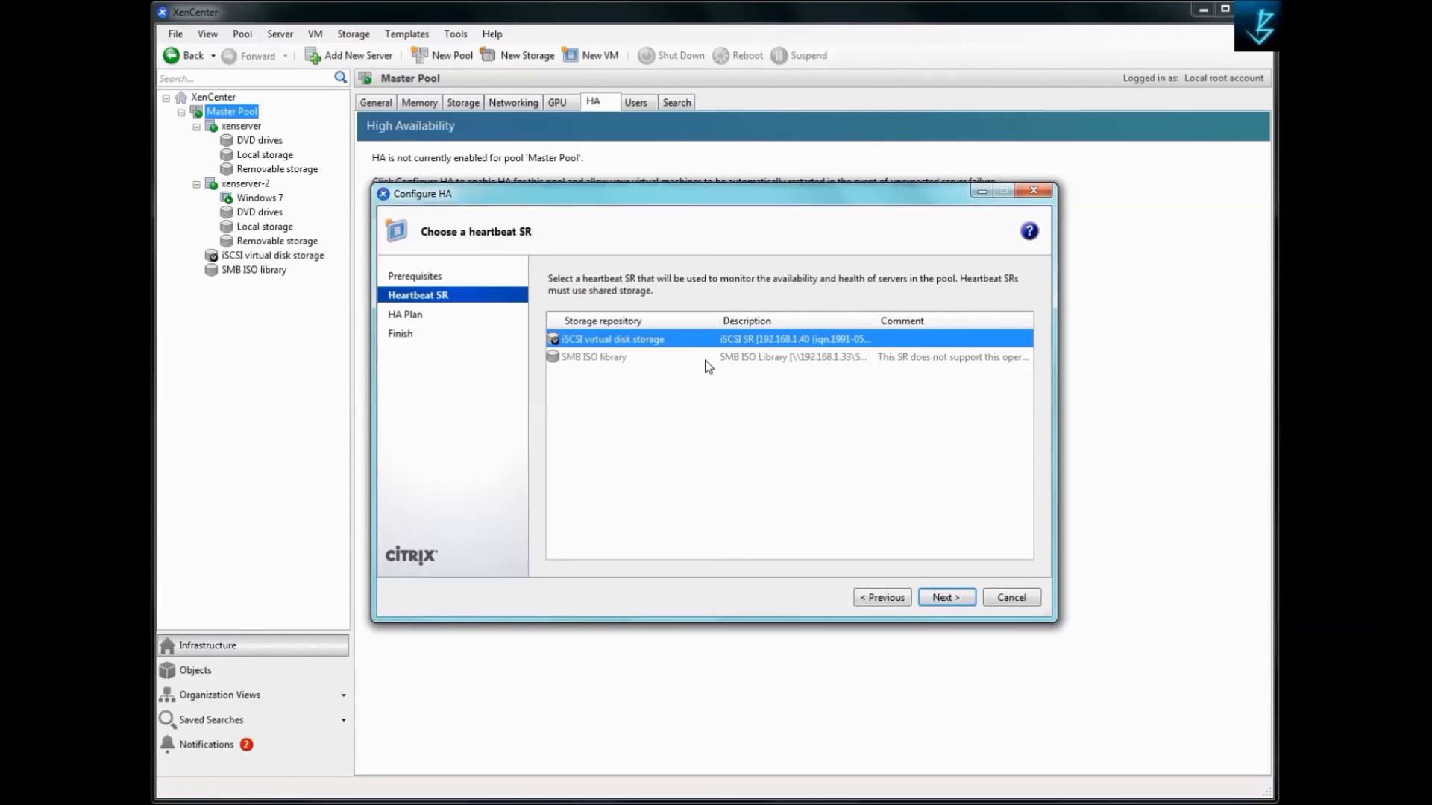
left_click(952, 604)
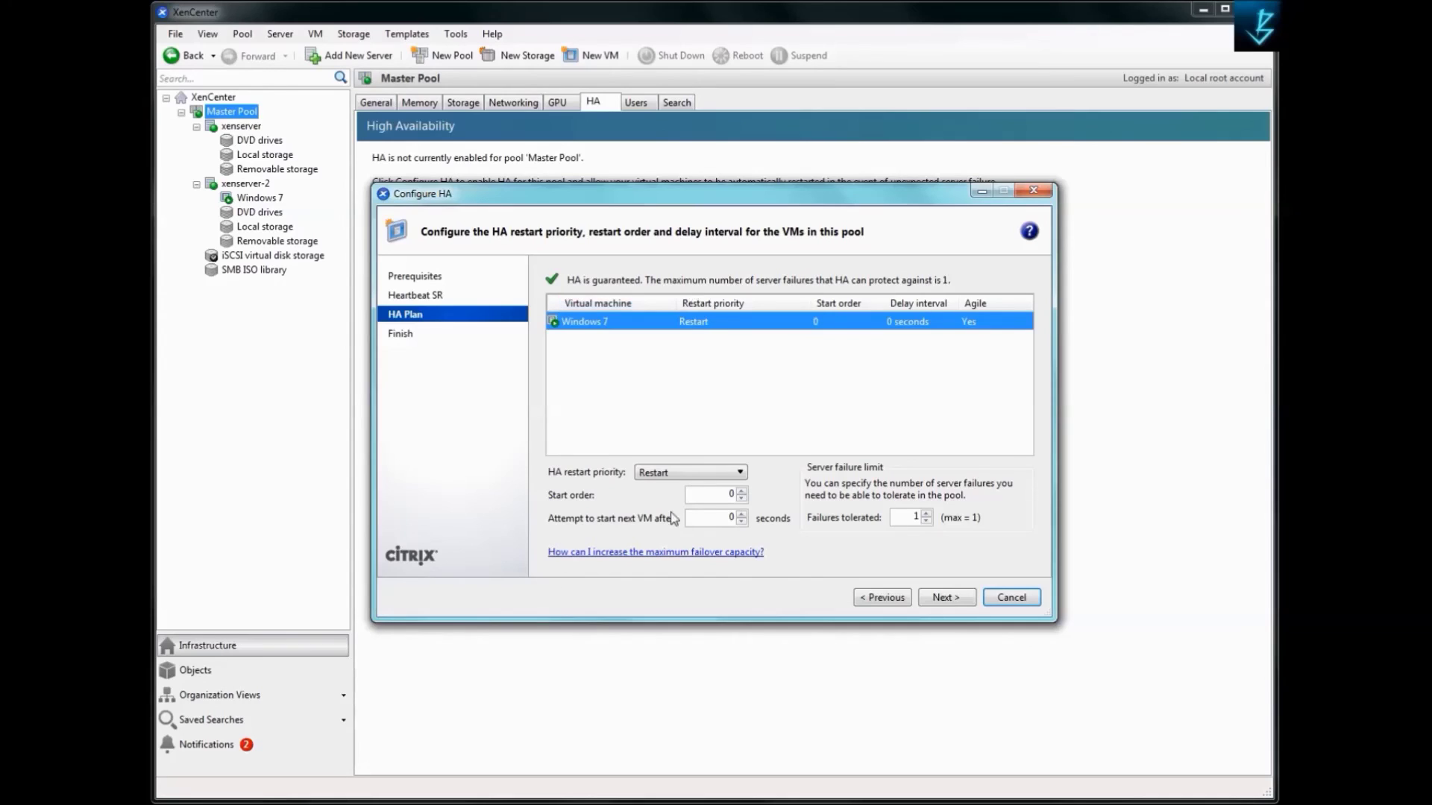
- Keep the Windows 7 VM's HA restart priority at Restart with 1 failure tolerated, and finish enabling HA
left_click(642, 478)
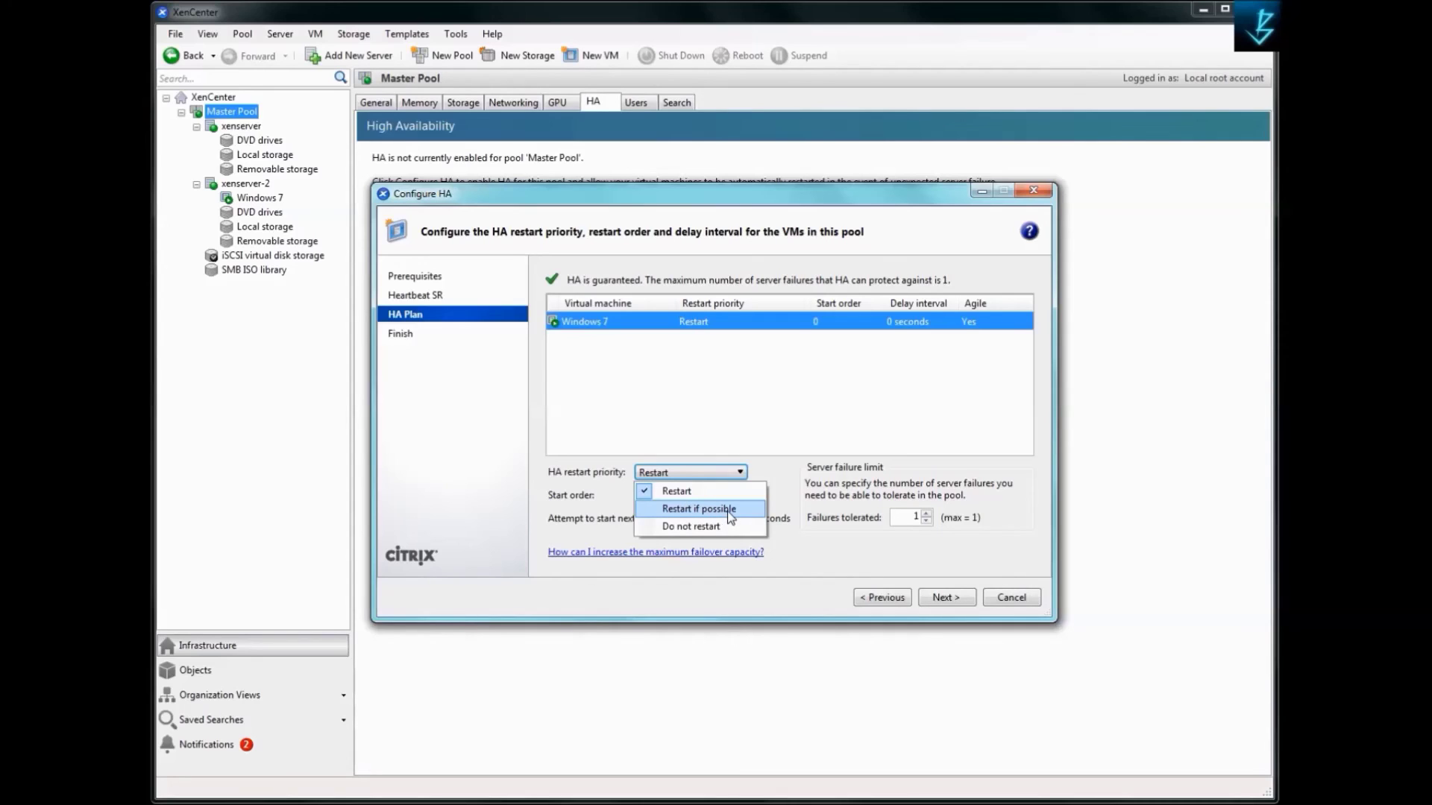
left_click(805, 367)
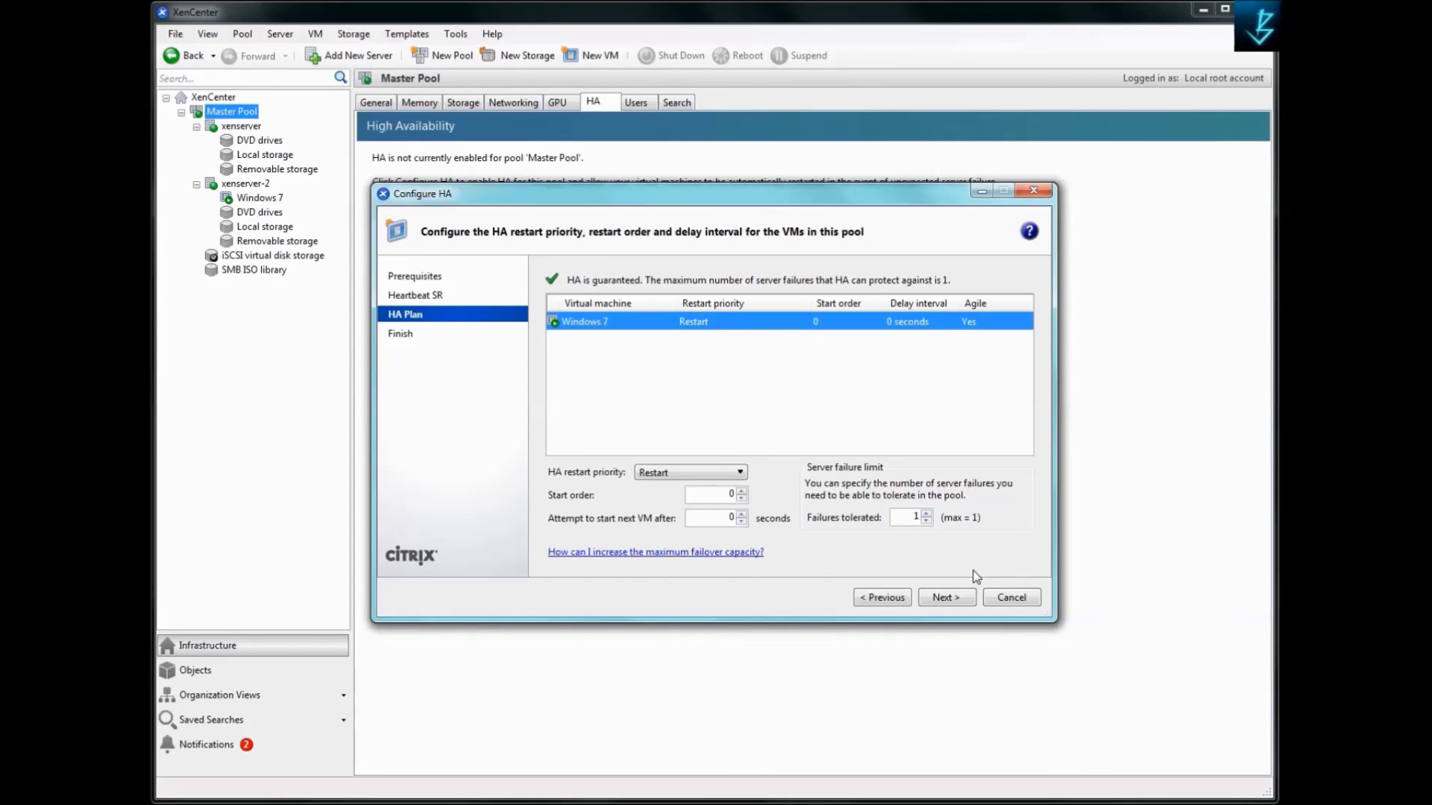
left_click(944, 598)
left_click(876, 598)
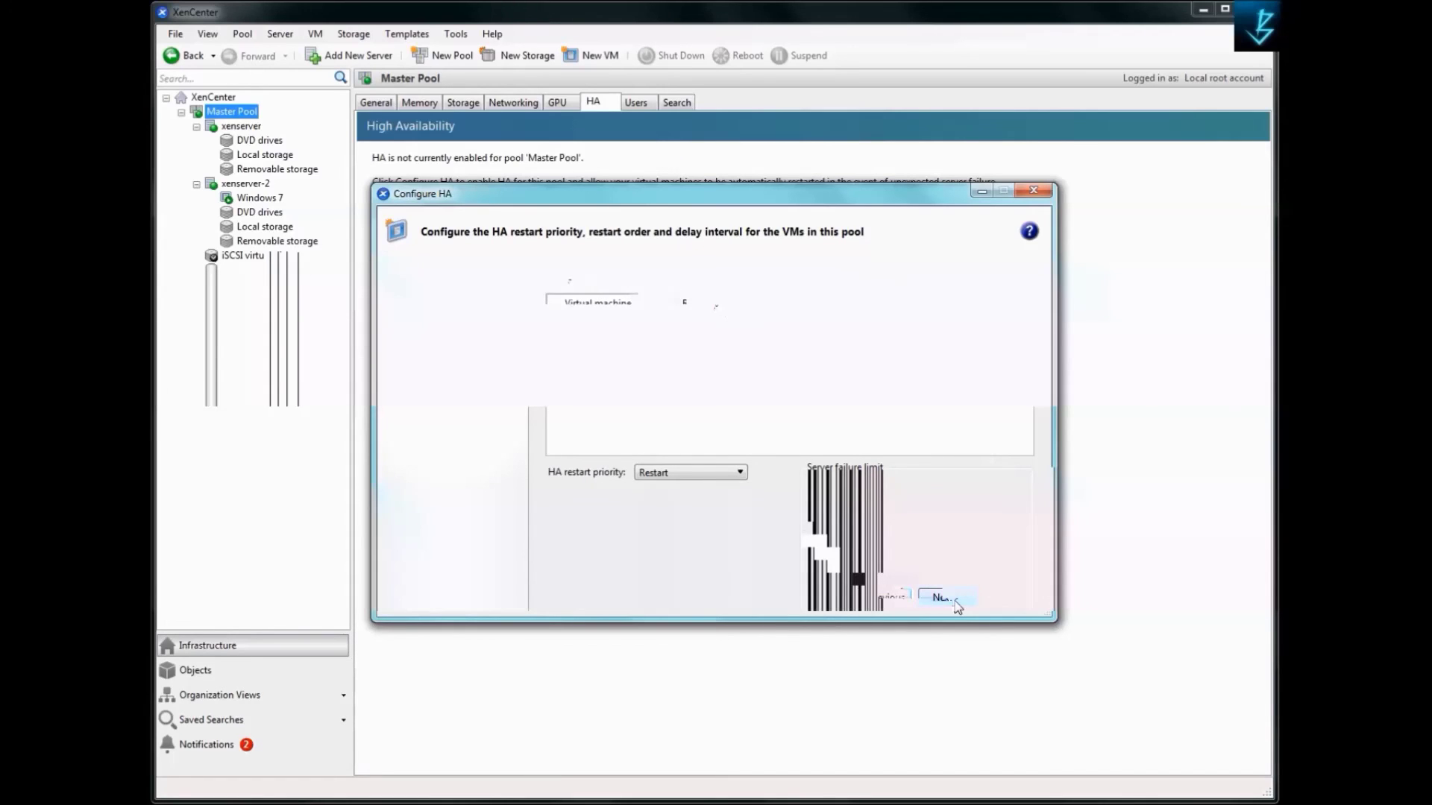
left_click(954, 600)
left_click(946, 597)
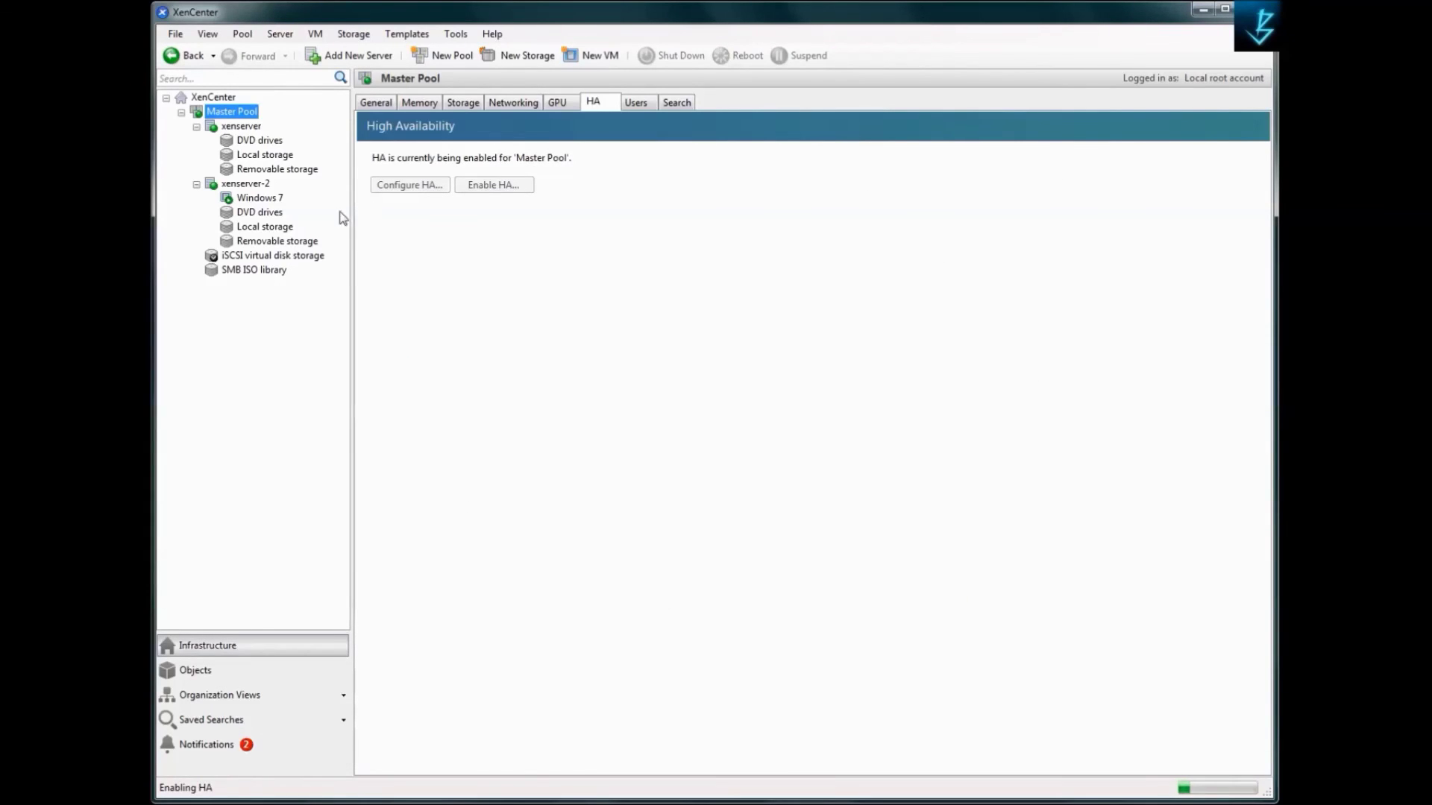
- Look at the xenserver-2 host and check the high availability status of Master Pool
left_click(229, 190)
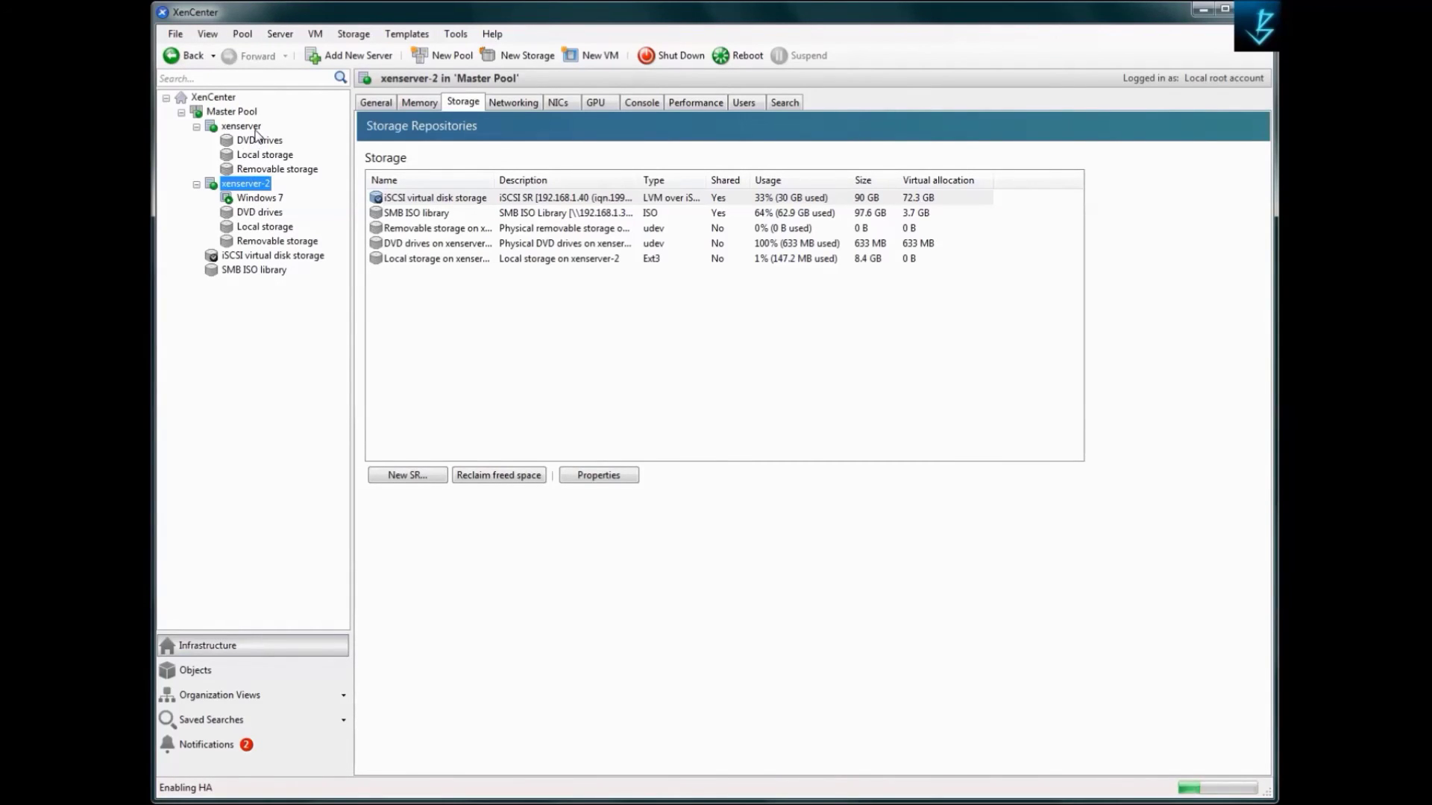
left_click(221, 113)
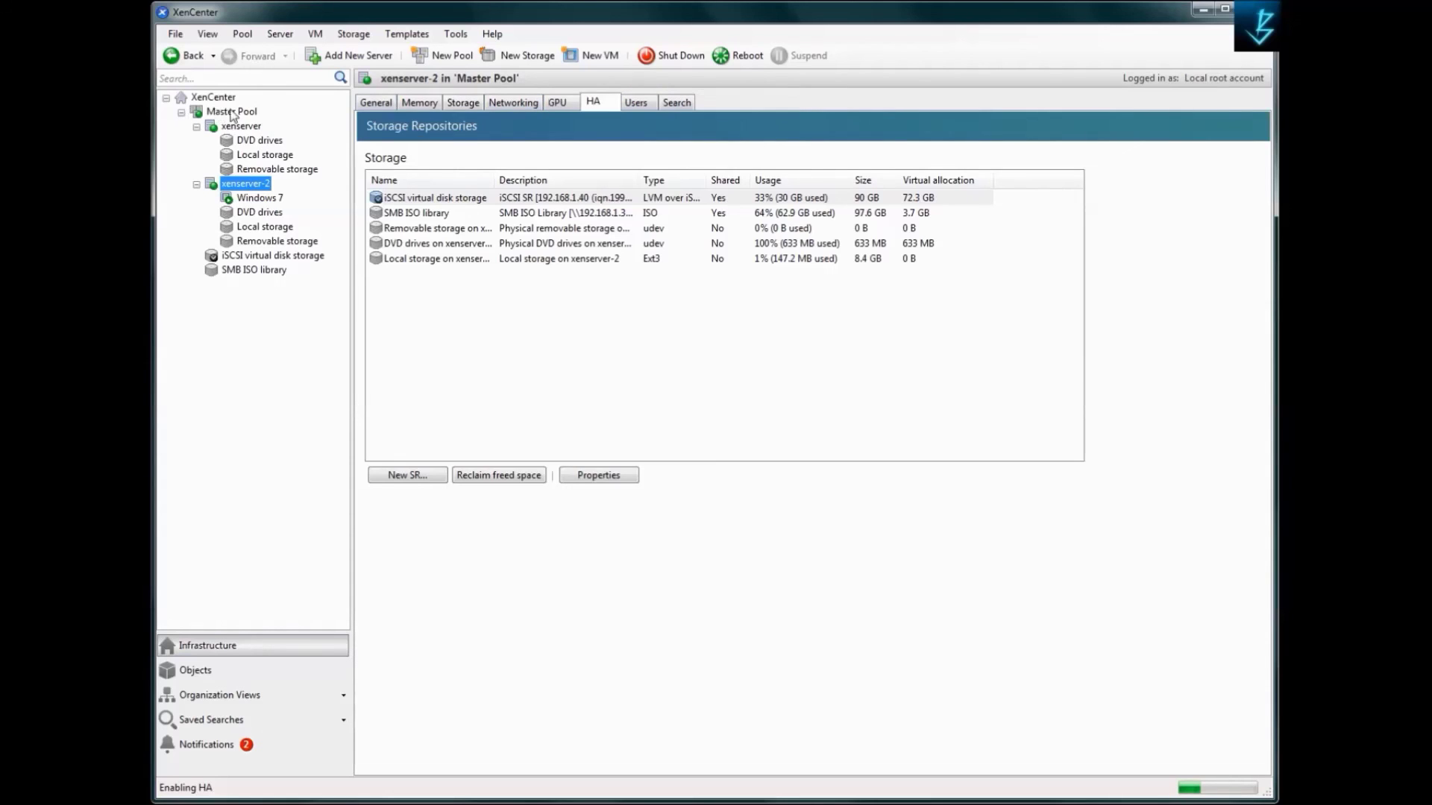
left_click(575, 105)
left_click(606, 106)
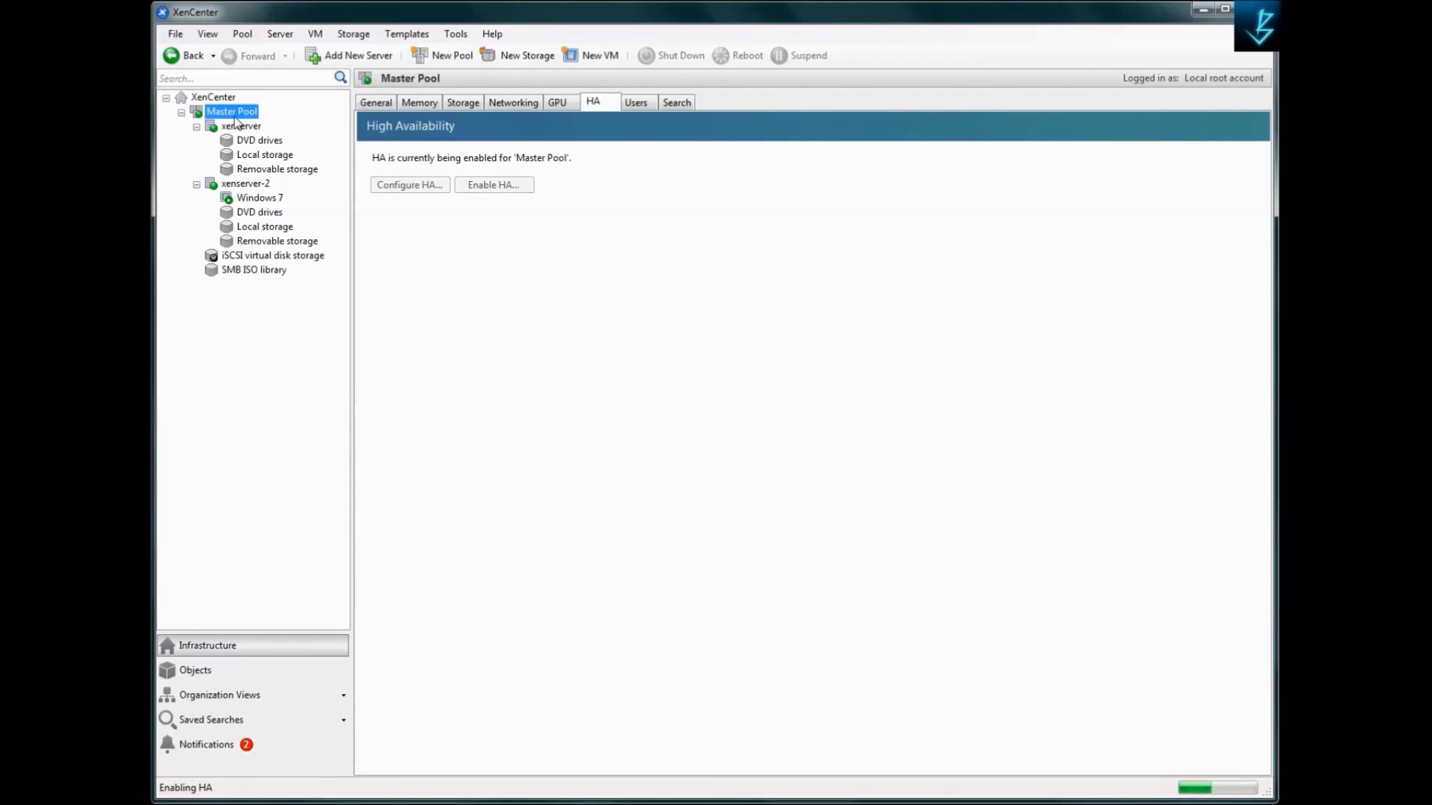
- Log in to the xenserver-2 server console with the root password and shut the host down with init 0
left_click(246, 184)
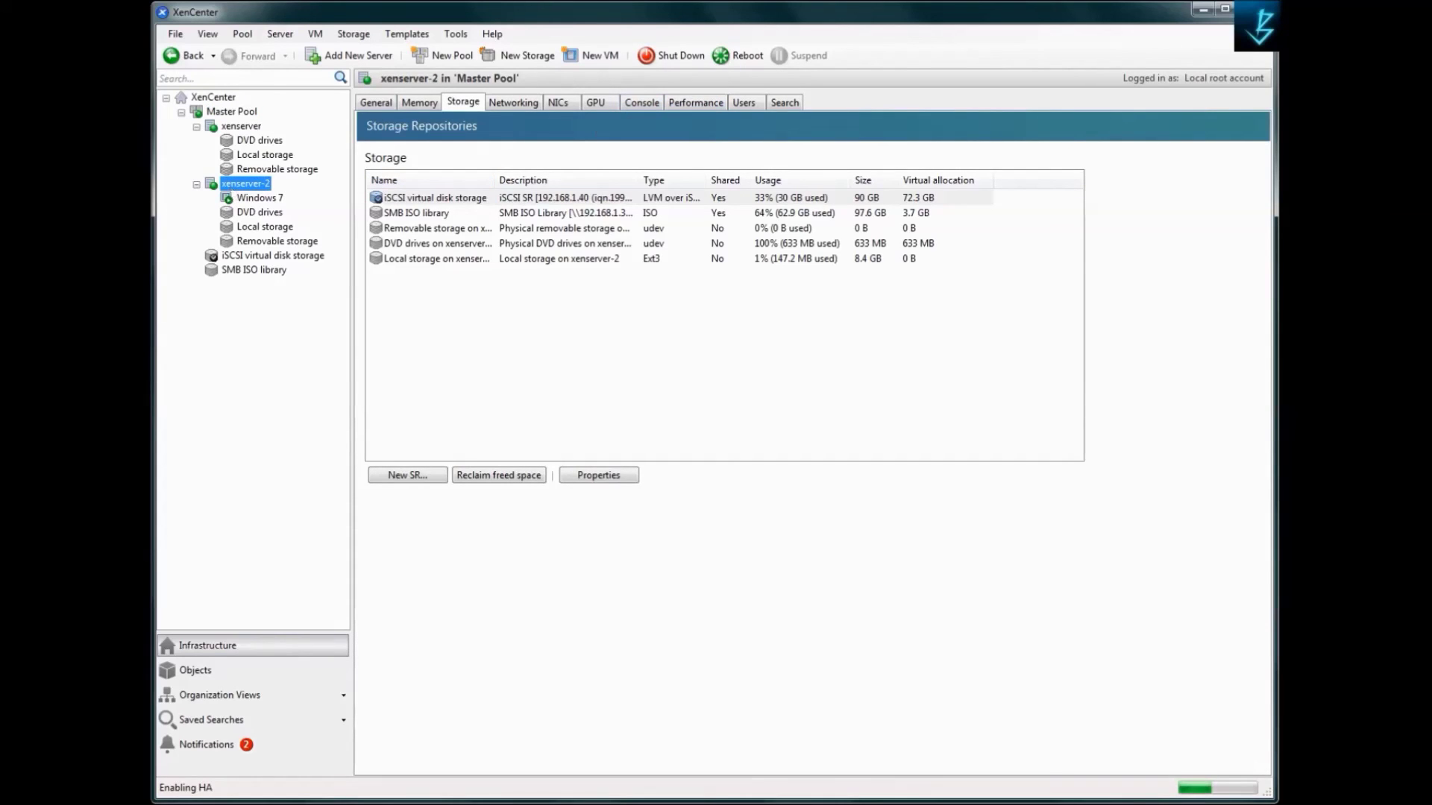
left_click(171, 804)
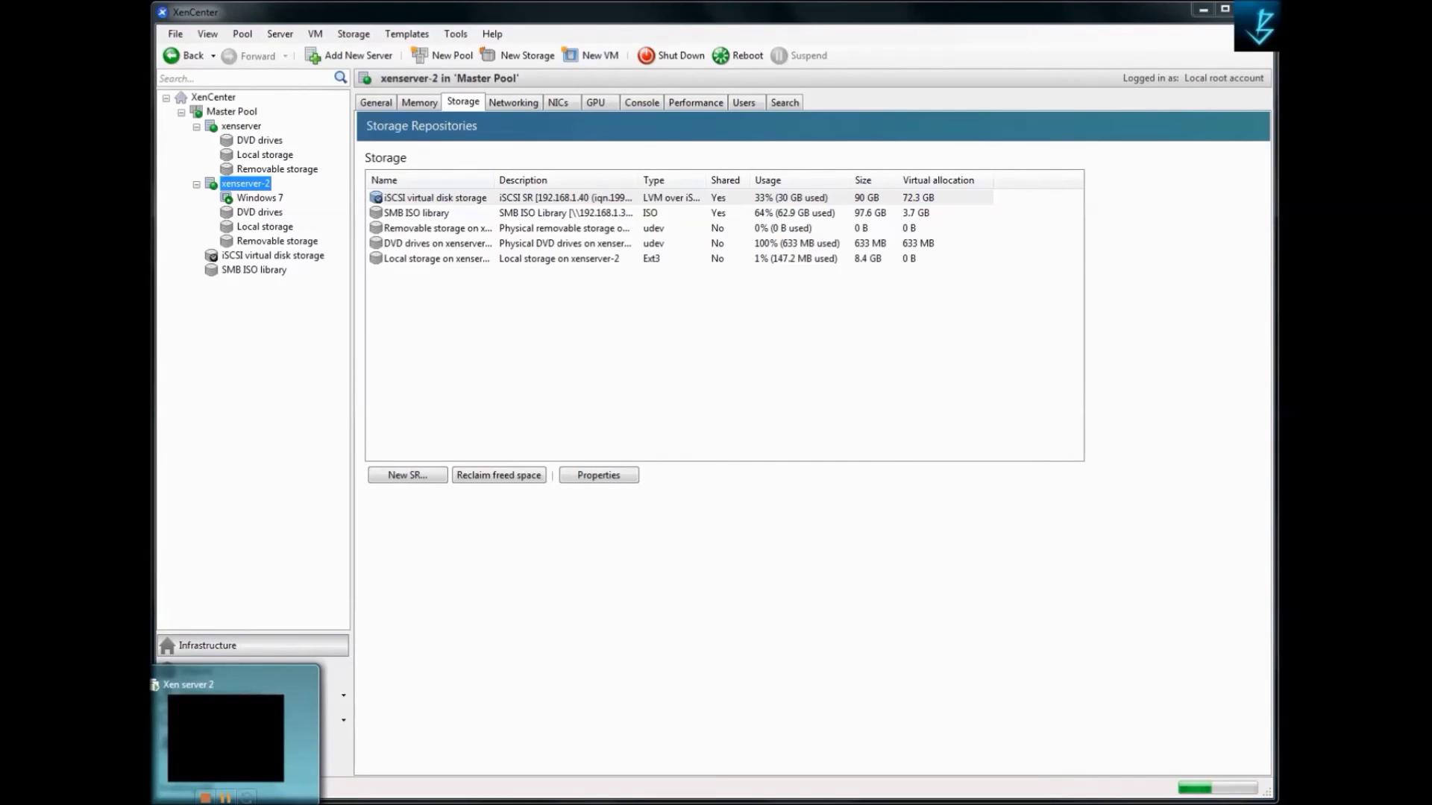
left_click(627, 104)
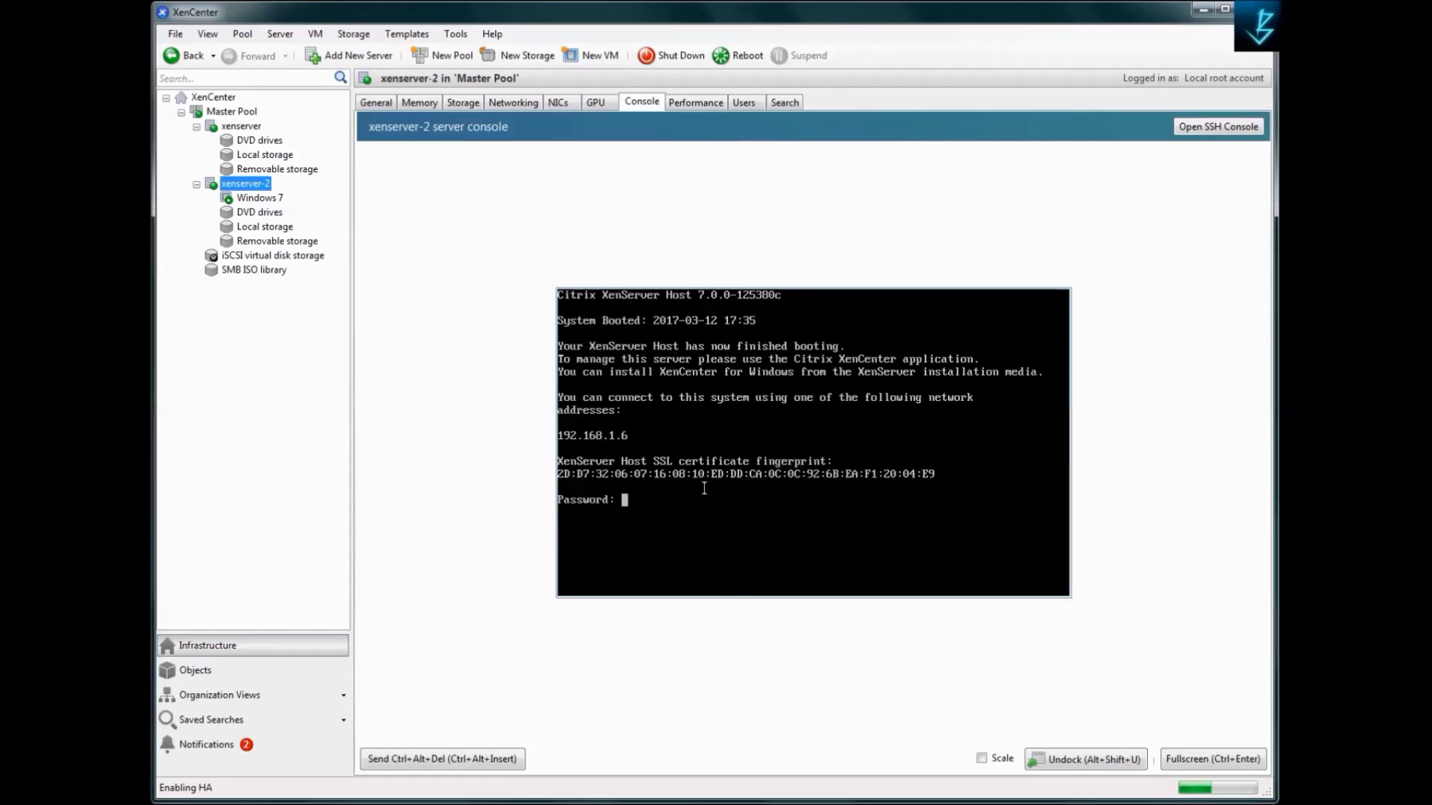
key("Return")
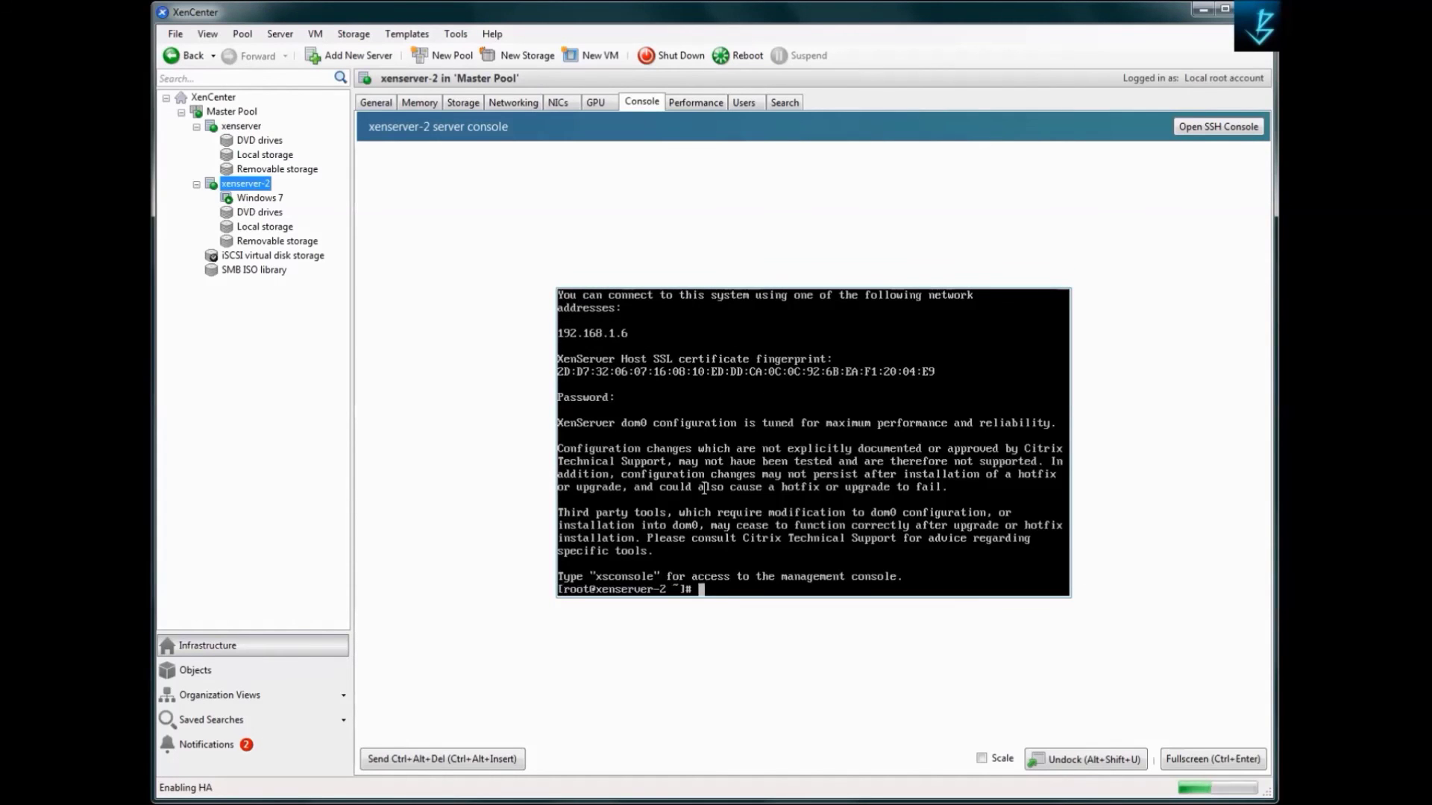
key("Return")
type("init ")
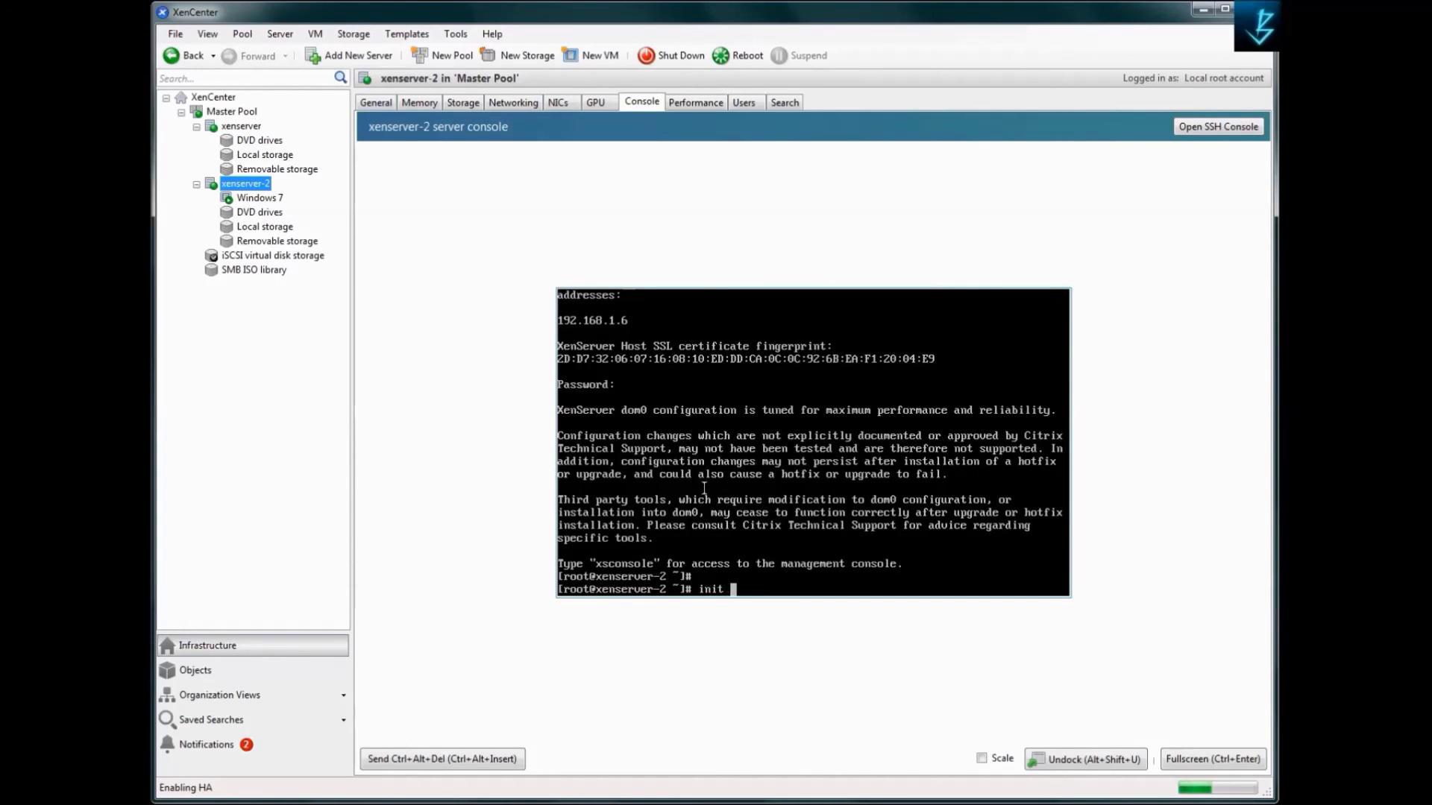
type("0")
key("Return")
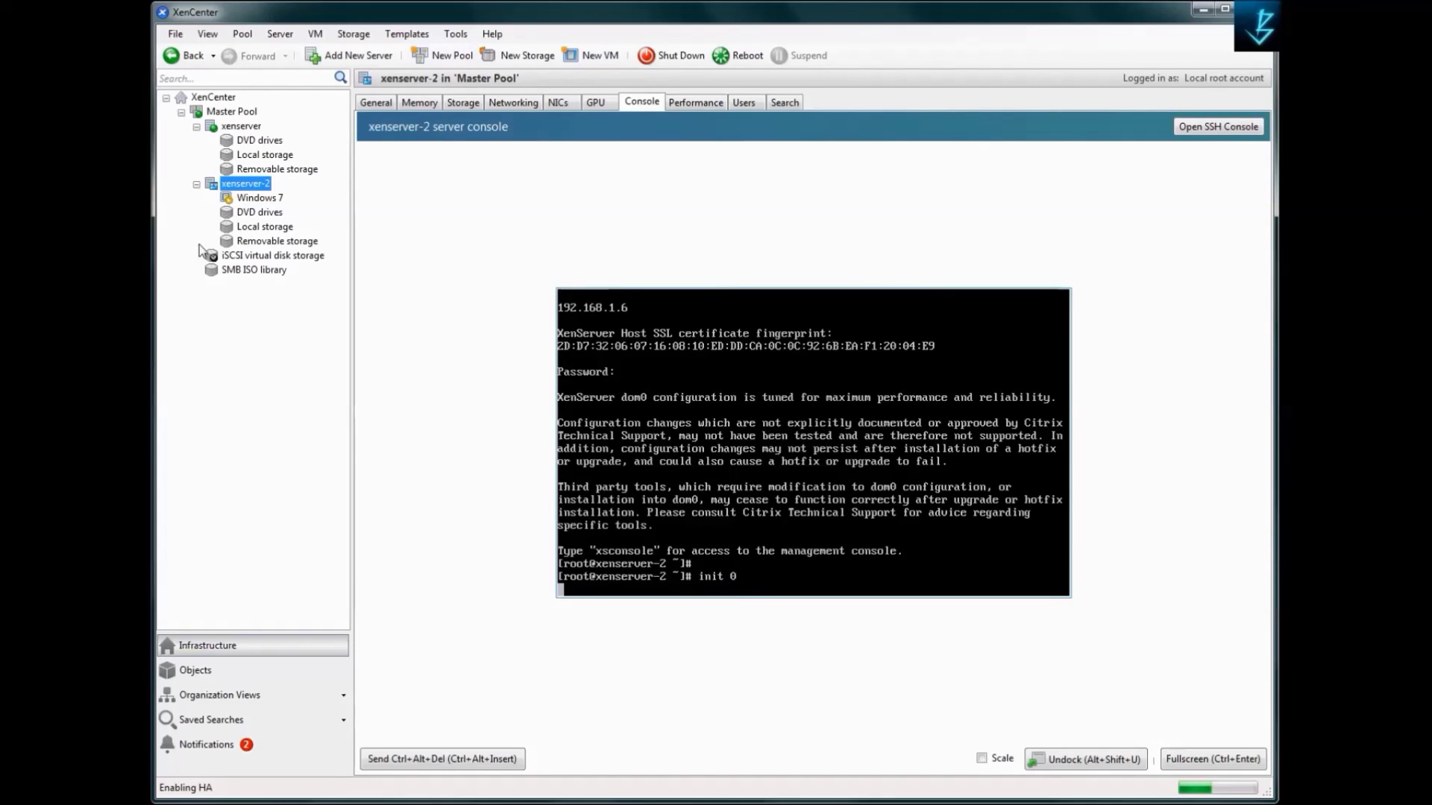
- Check which host runs the Windows 7 VM in Master Pool and view its console
left_click(253, 200)
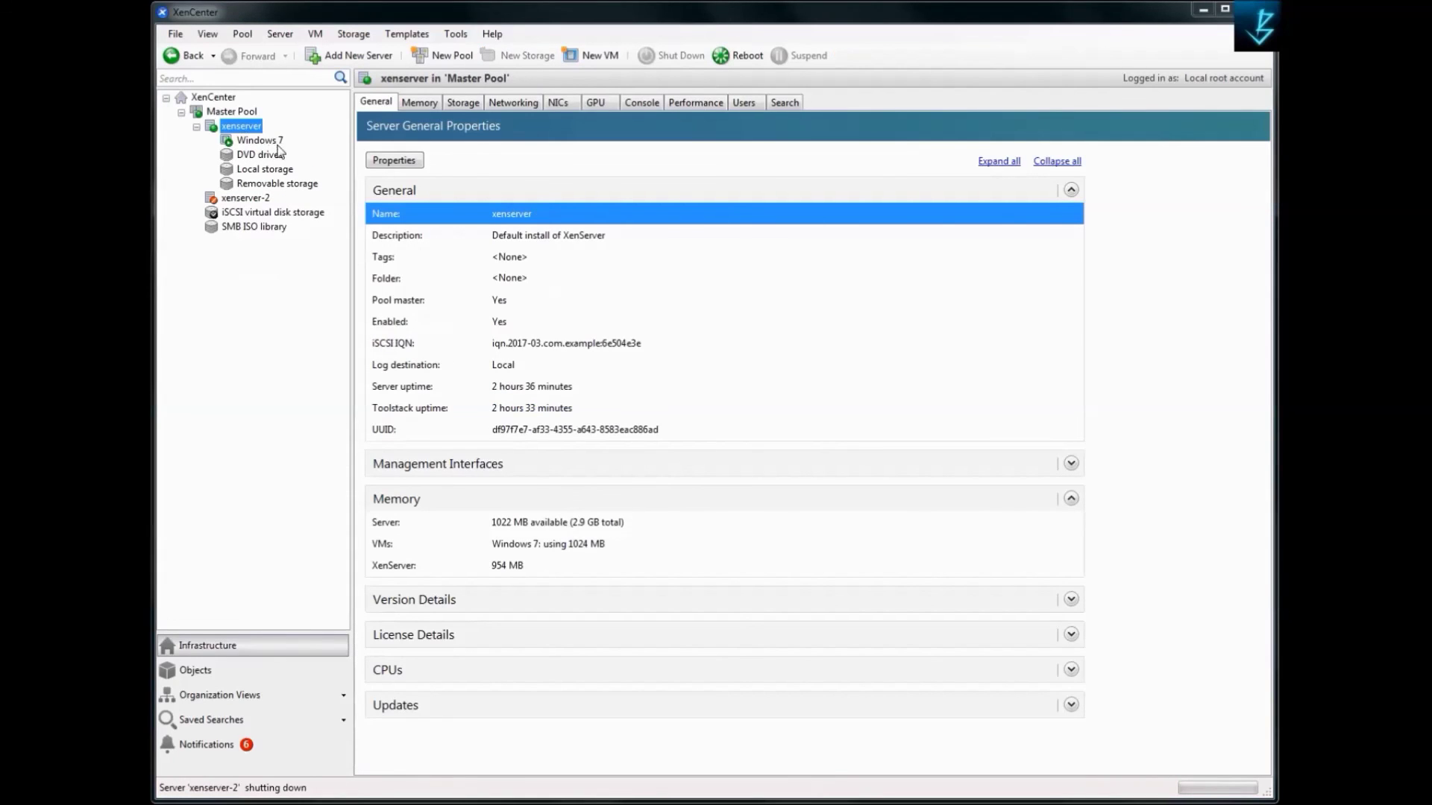
left_click(264, 143)
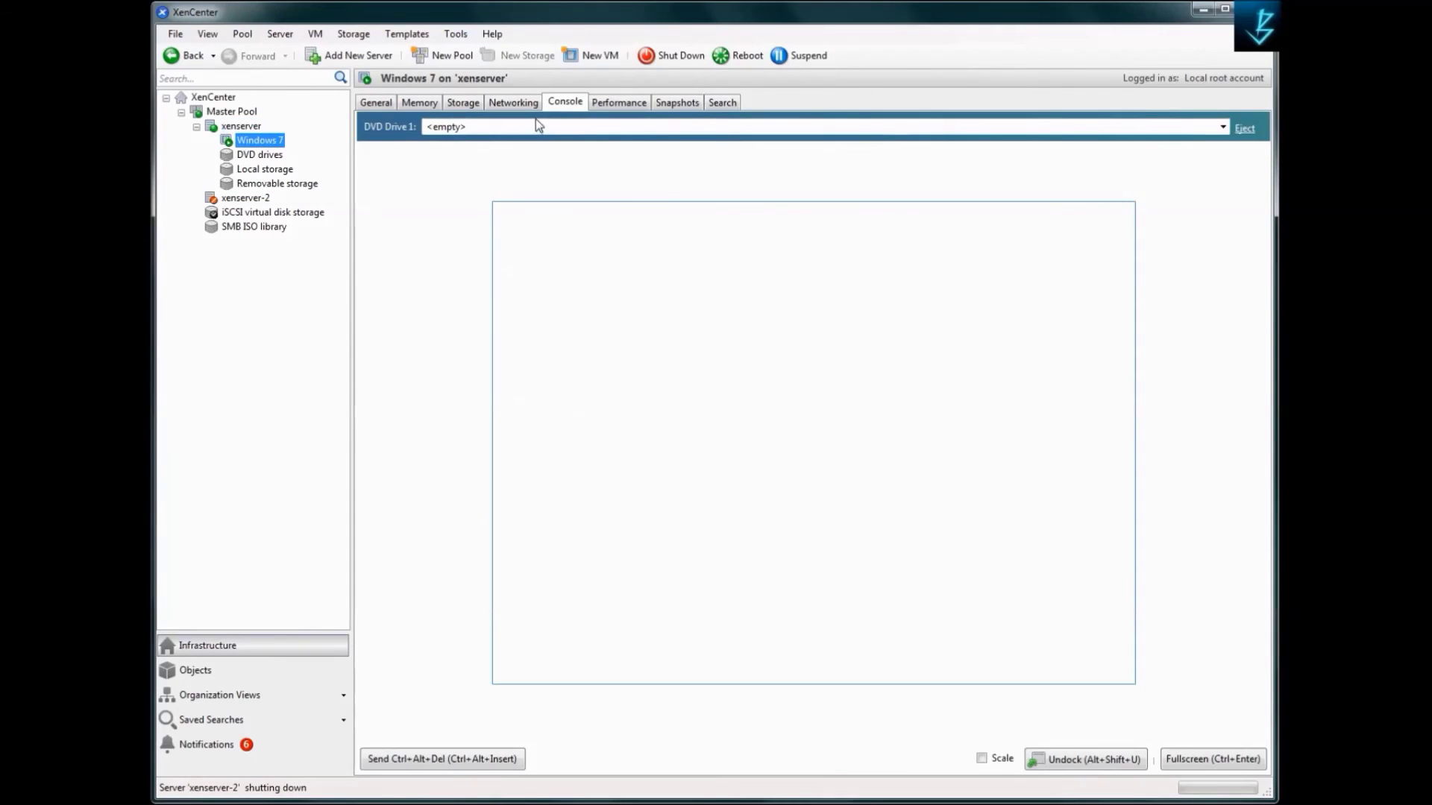